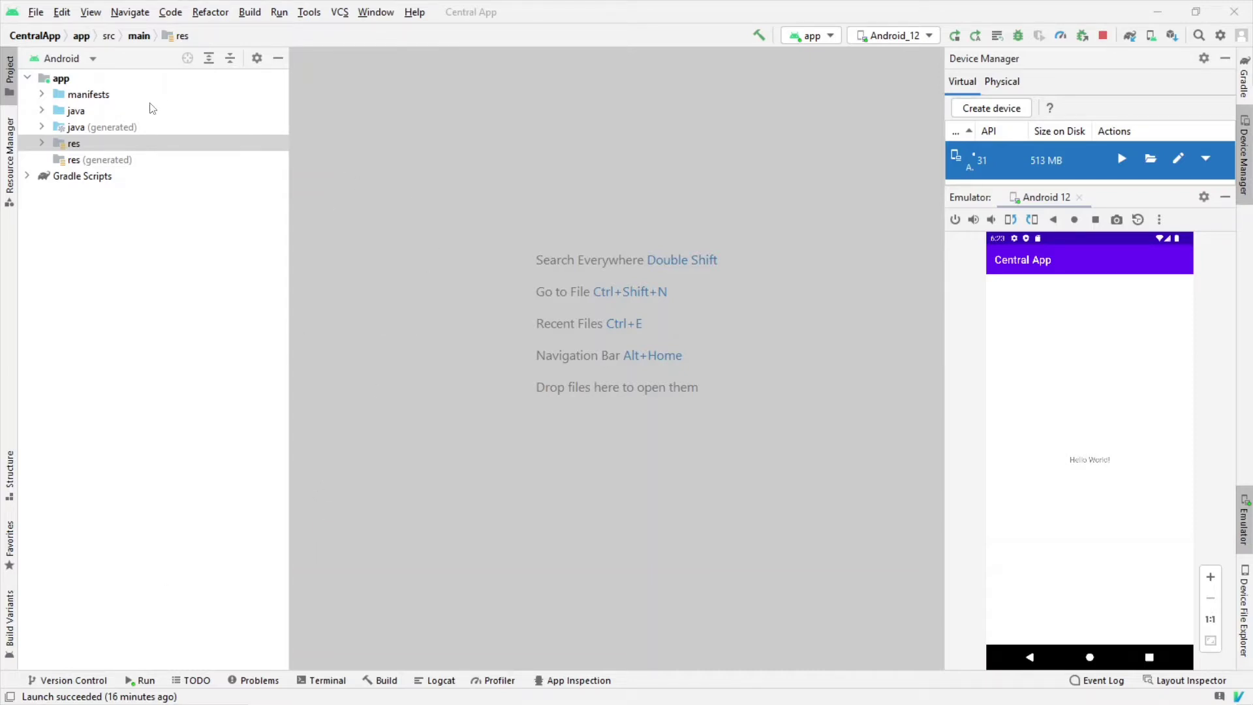
pyautogui.click(75, 83)
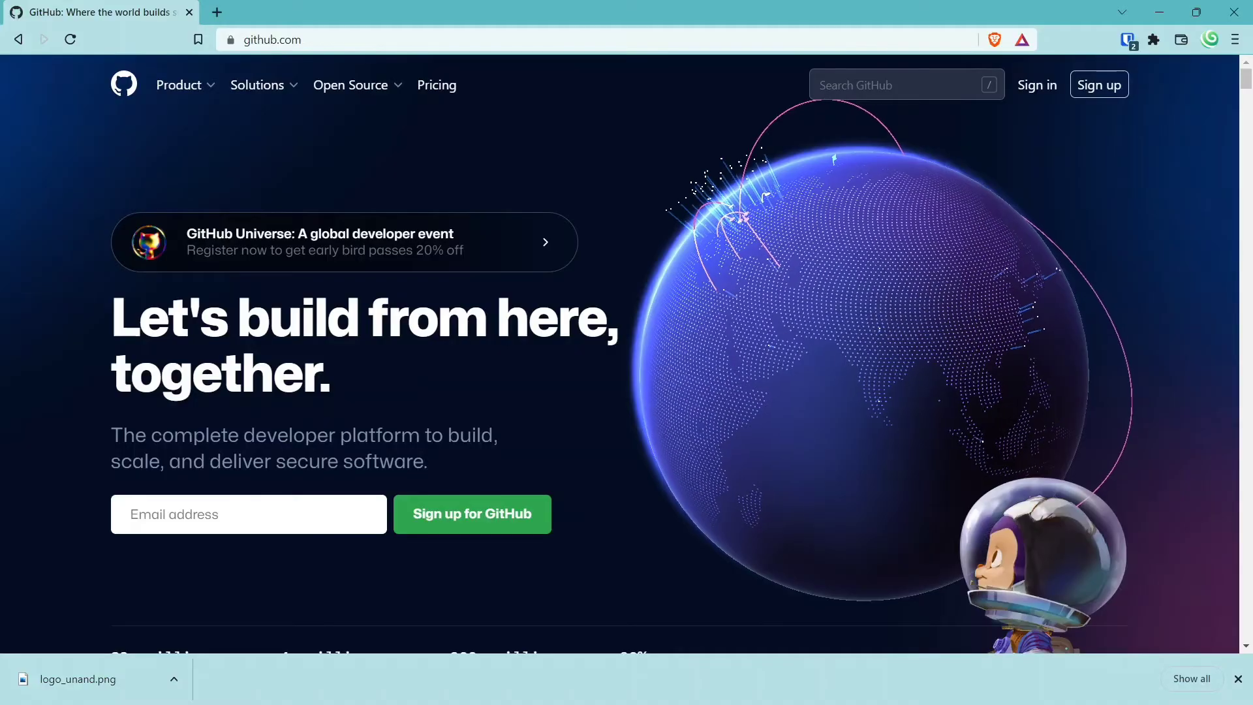
# Step: Sign in to GitHub with the account username and password, and dismiss the offer to remember the password
pyautogui.click(1031, 92)
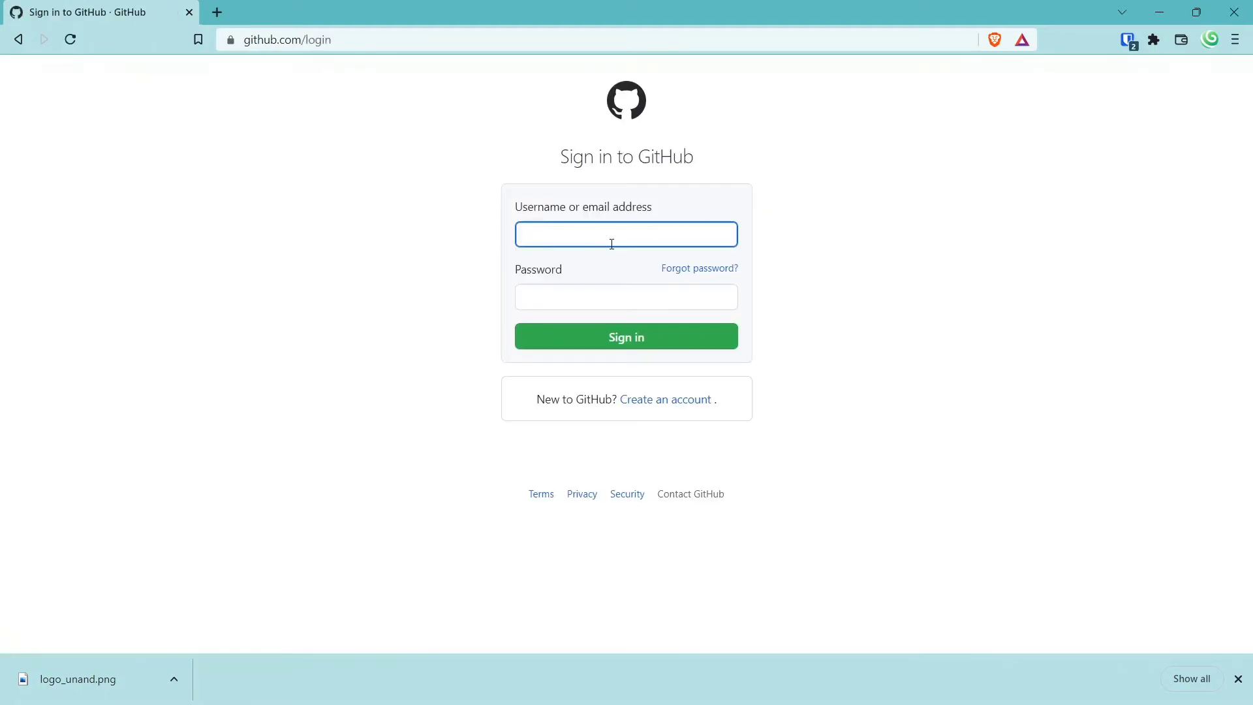
pyautogui.click(599, 244)
pyautogui.write('husnilk')
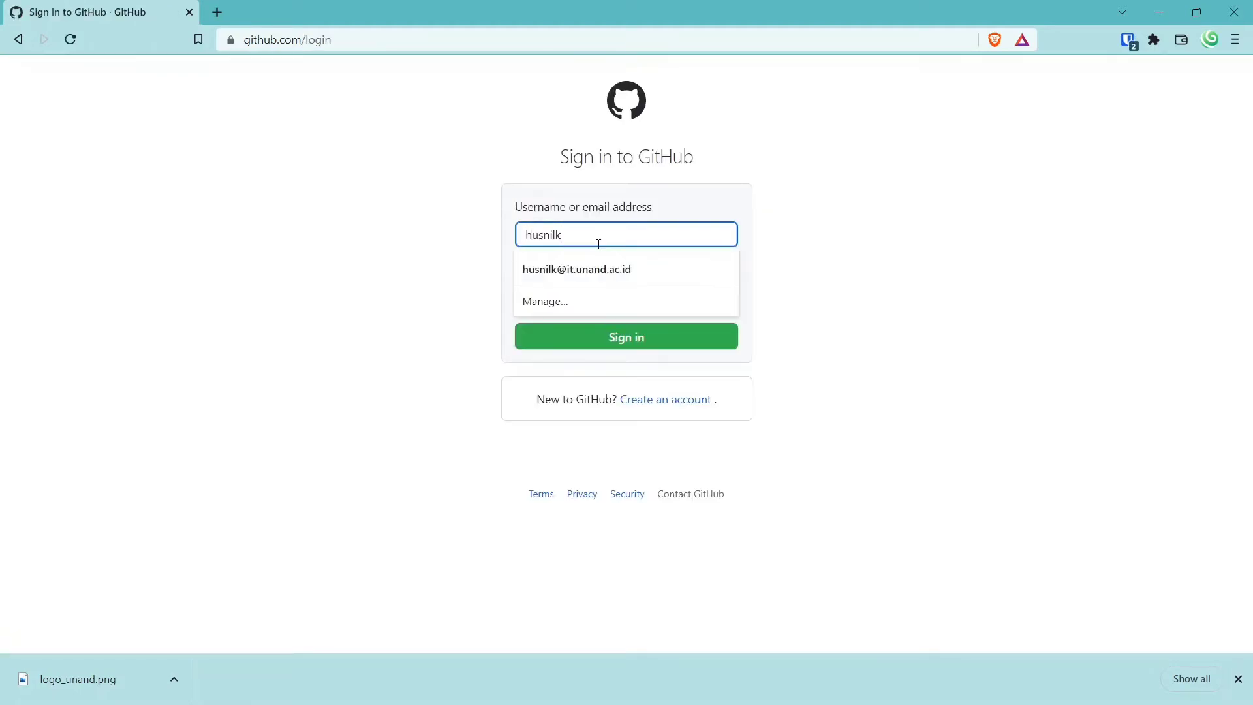
pyautogui.press('Tab')
pyautogui.write('•••••••••')
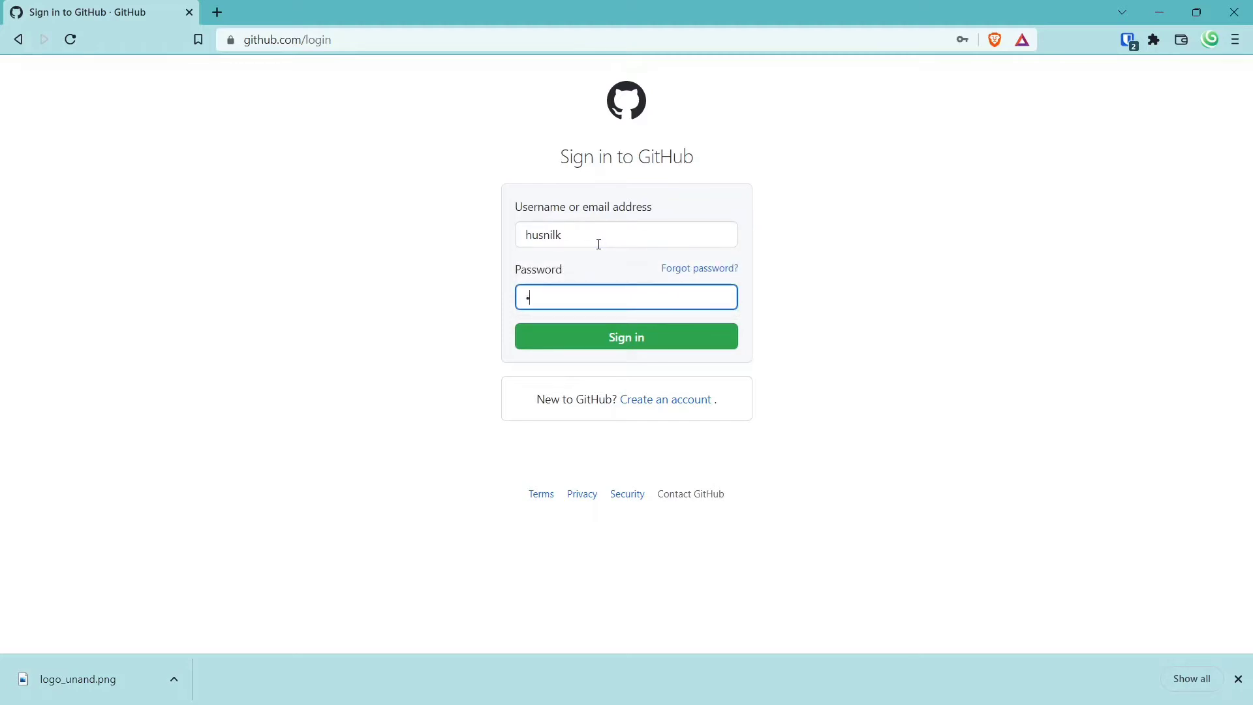
pyautogui.write('•••')
pyautogui.press('Return')
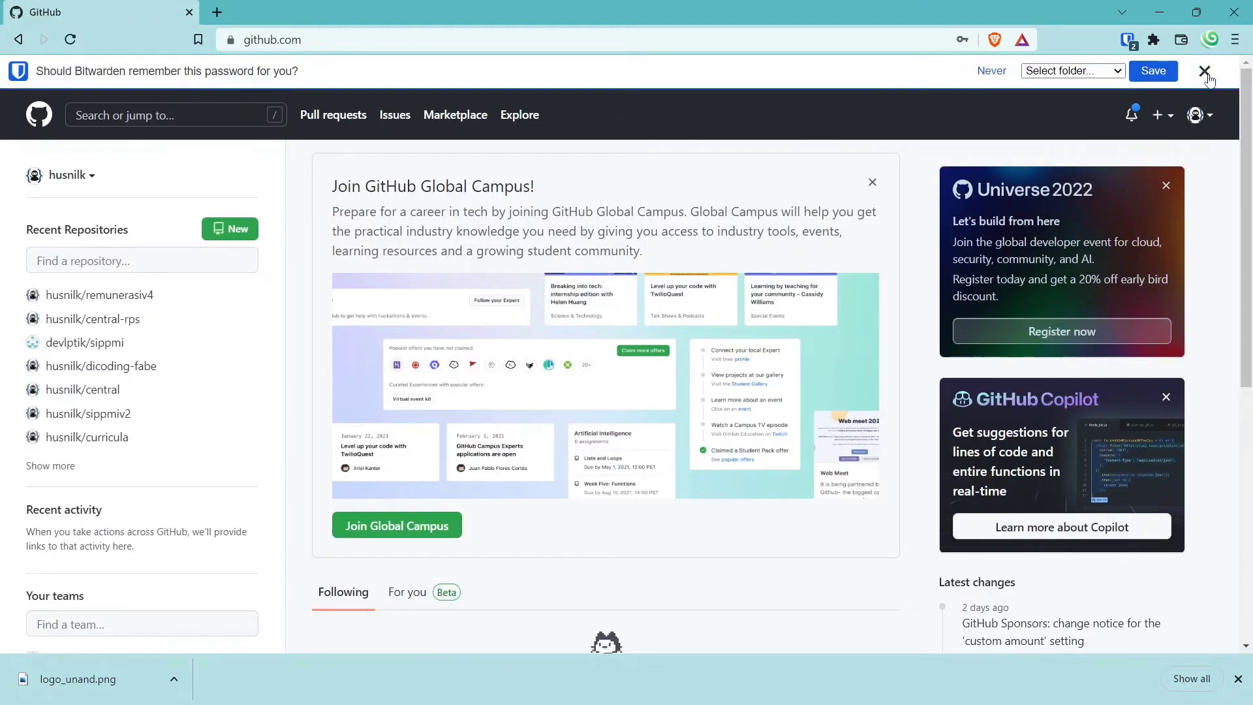
pyautogui.click(1205, 72)
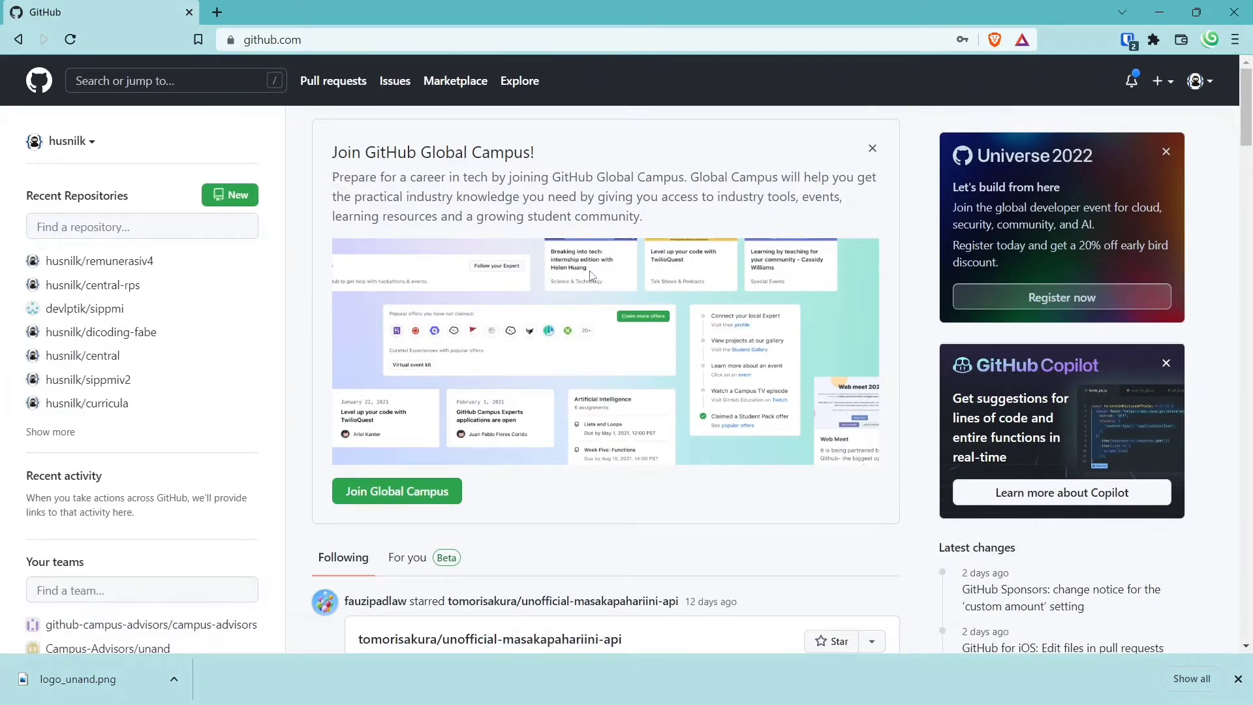
# Step: Start a new GitHub repository and name it central-app
pyautogui.click(226, 195)
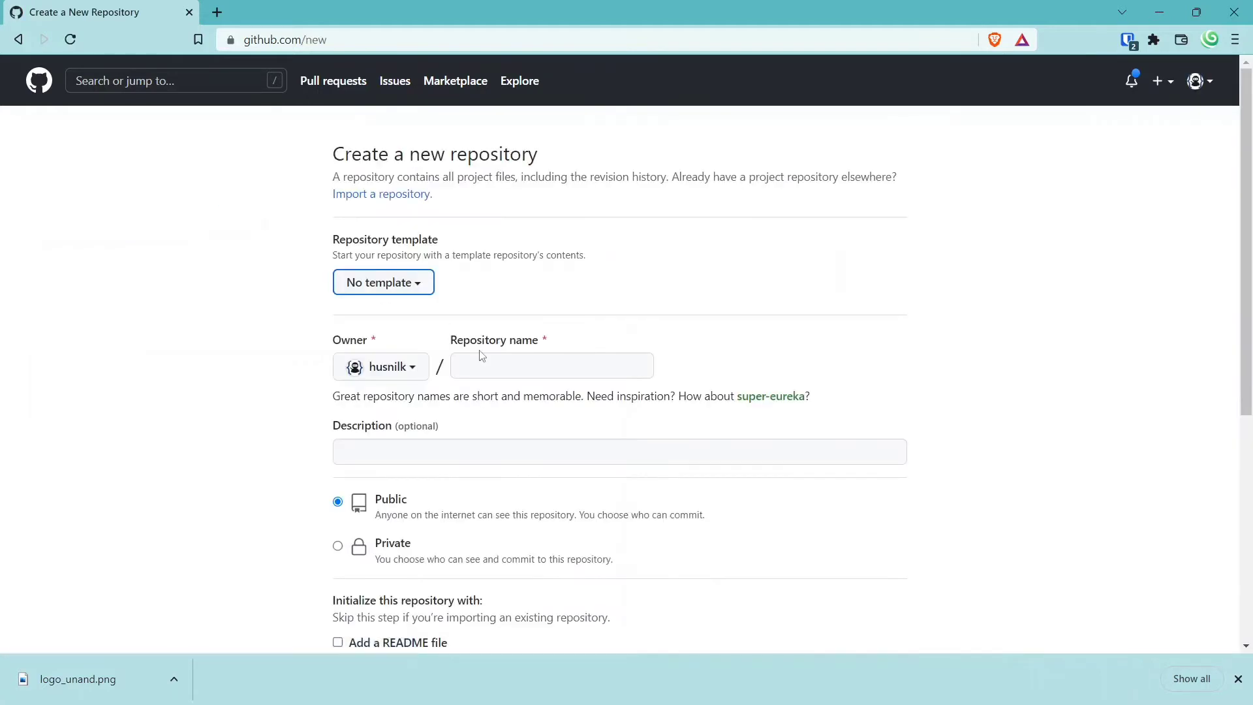
pyautogui.click(482, 355)
pyautogui.write('central-app')
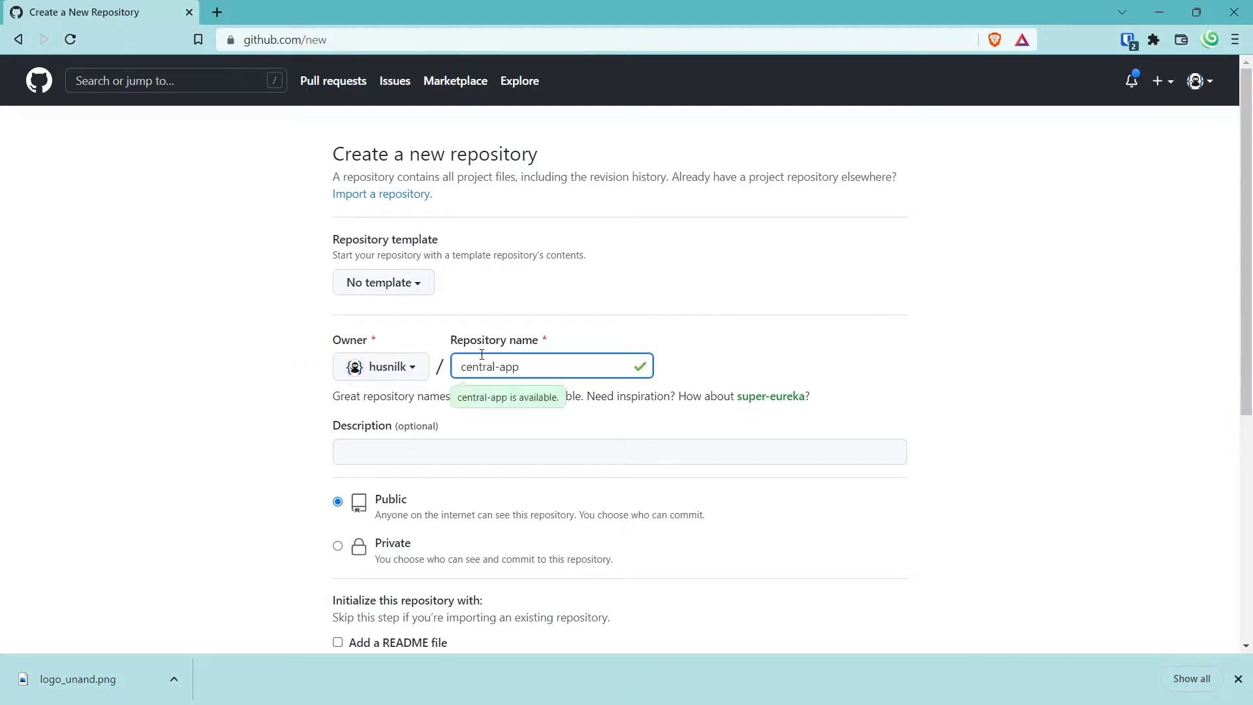
# Step: Describe the repository as "Ini adalah project android untuk aplikasi Central App Departemen Sistem Informasi"
pyautogui.click(418, 457)
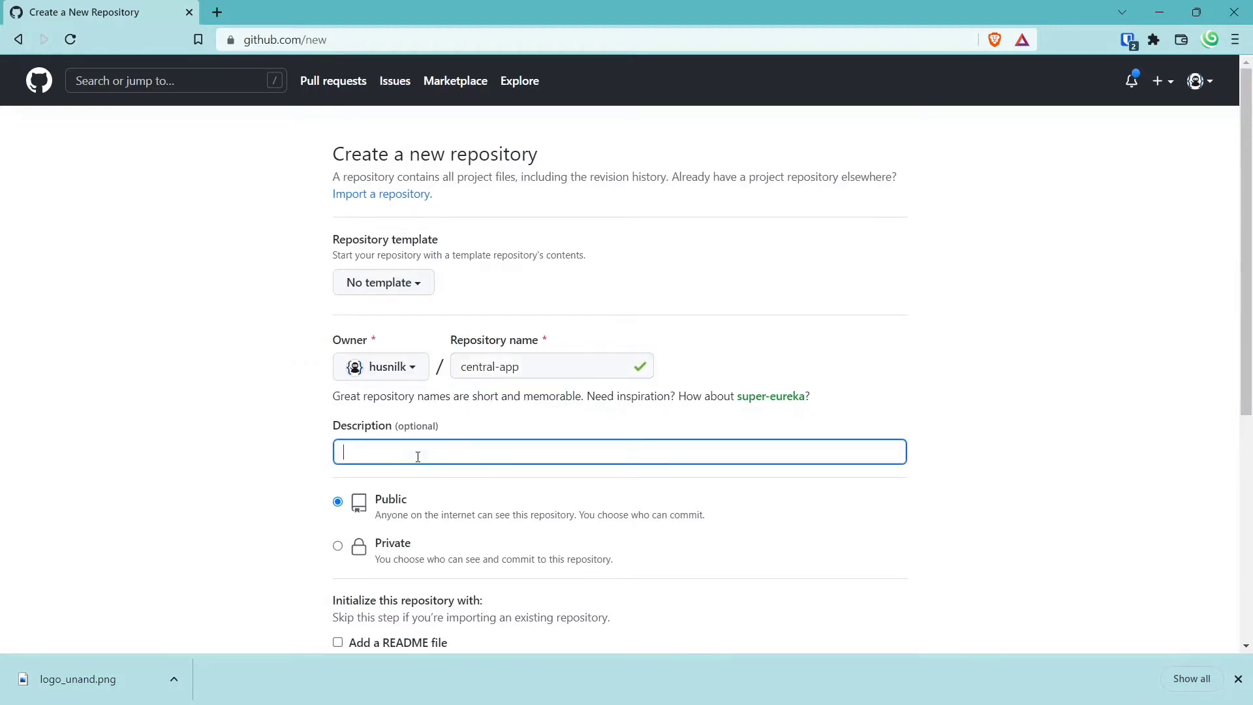
pyautogui.write('Ini adalahpro')
pyautogui.press('BackSpace')
pyautogui.press('BackSpace')
pyautogui.press('BackSpace')
pyautogui.write('project android untuk apl')
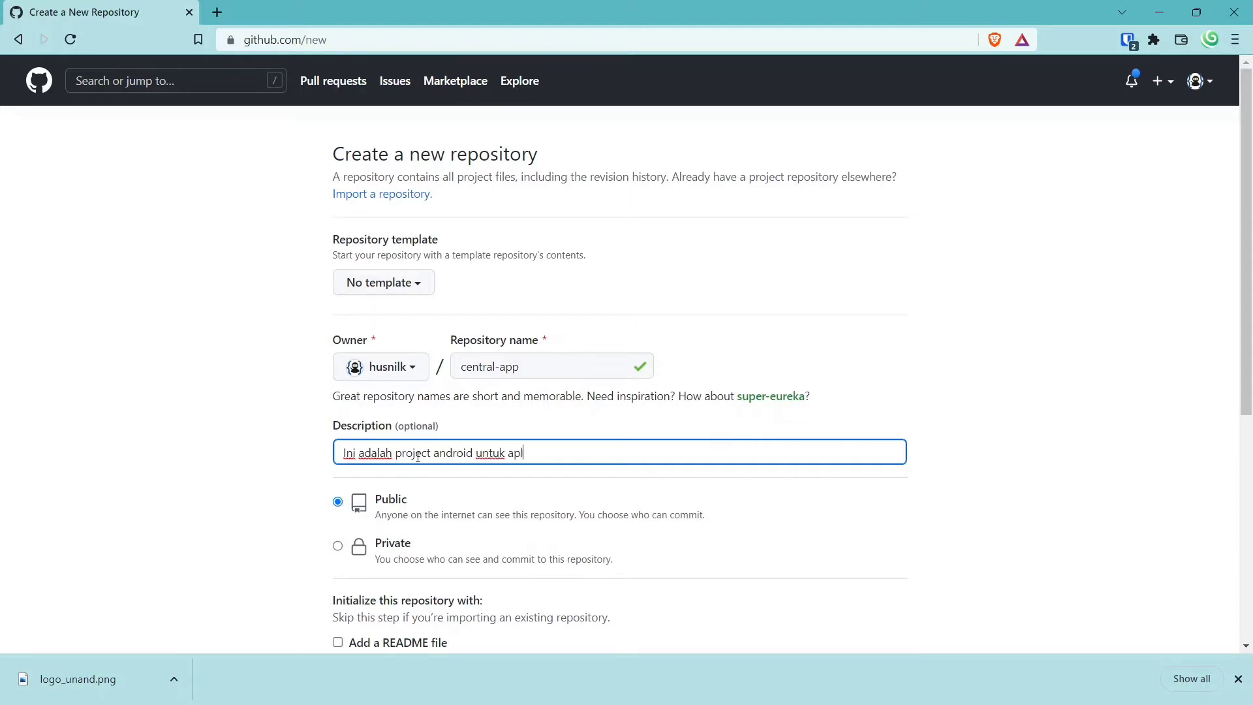
pyautogui.write('ikasi Central App Departement S')
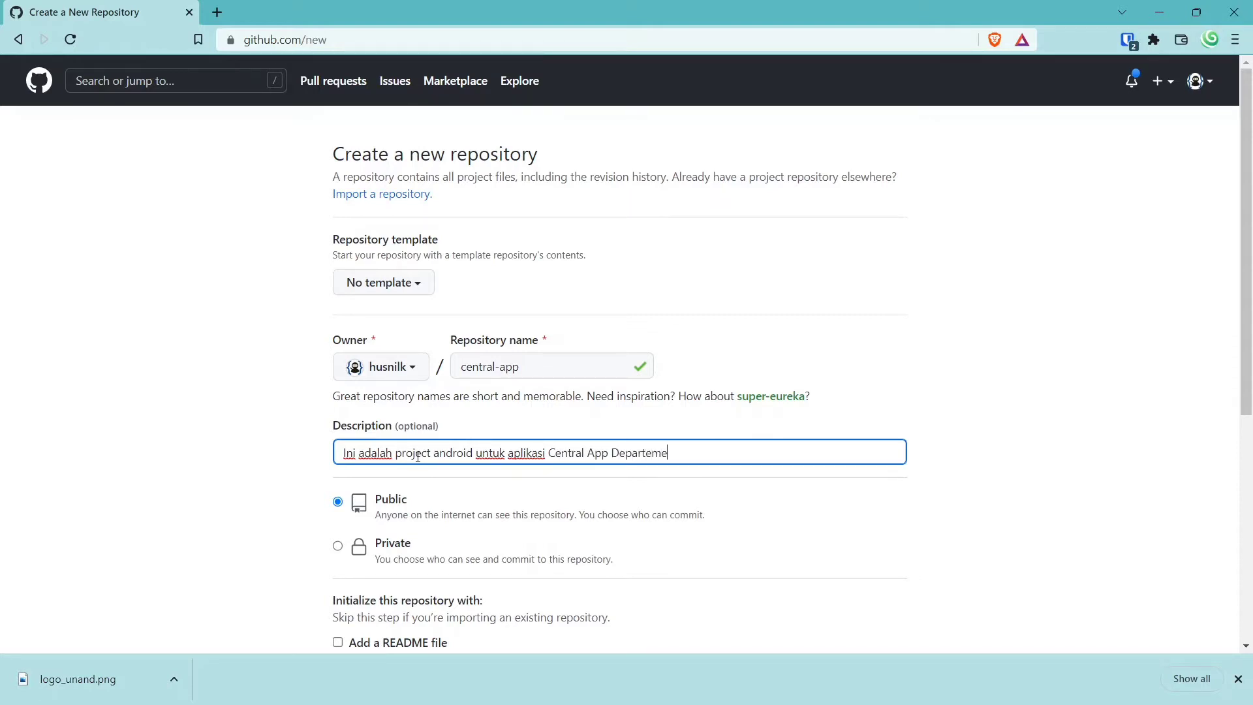
pyautogui.press('BackSpace')
pyautogui.press('BackSpace')
pyautogui.write('S')
pyautogui.press('BackSpace')
pyautogui.press('BackSpace')
pyautogui.press('BackSpace')
pyautogui.write('Sistem Informasi')
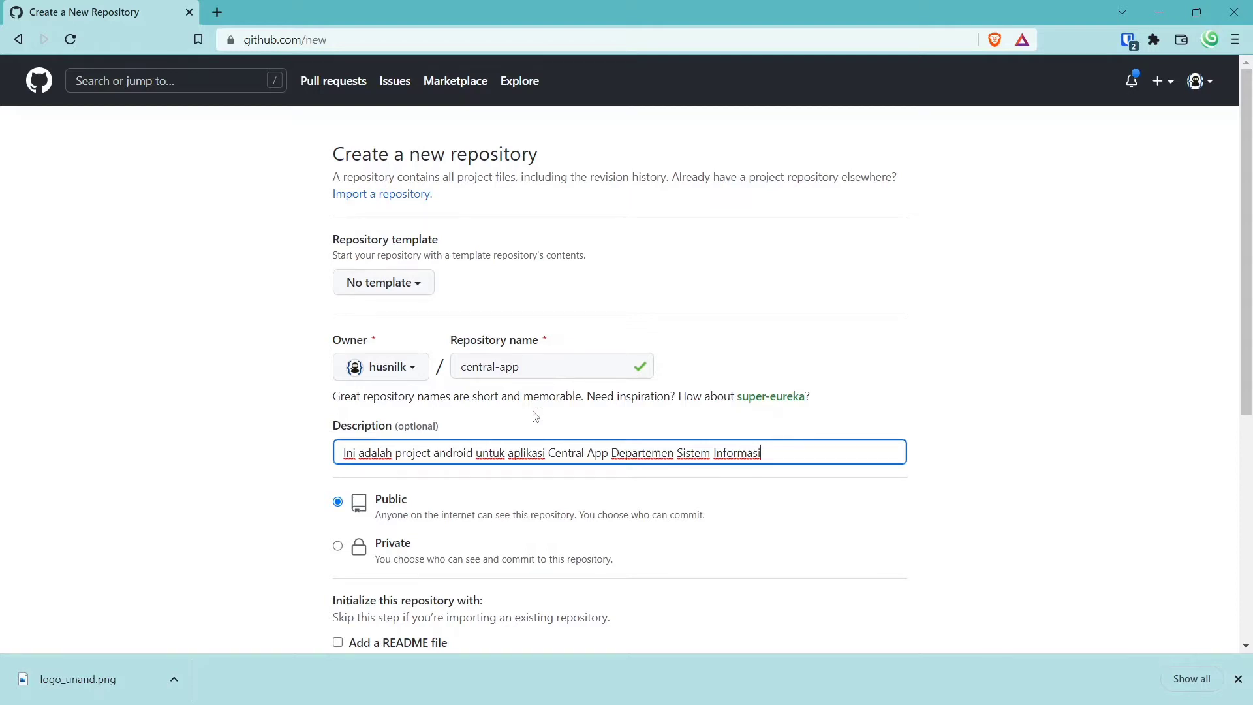
# Step: Create the repository as public without a README, .gitignore or license, and dismiss the finished download notice
pyautogui.scroll(-6, 535, 416)
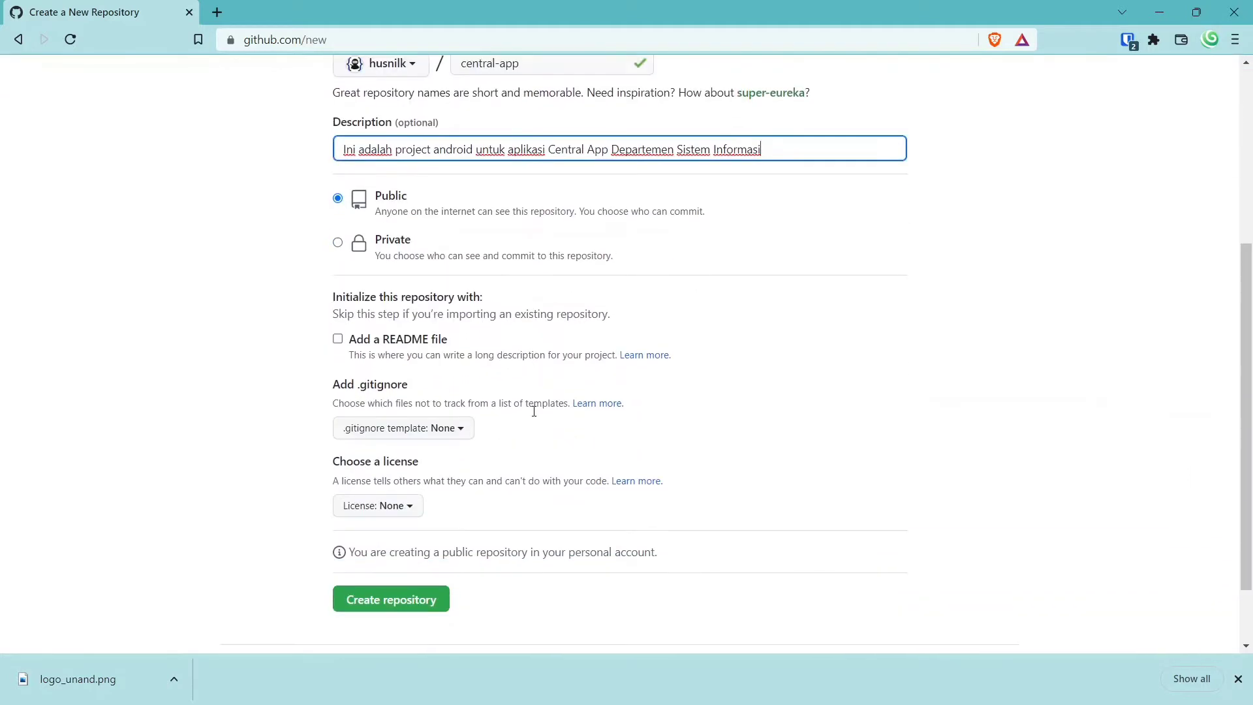
pyautogui.scroll(6, 458, 337)
pyautogui.scroll(-6, 458, 345)
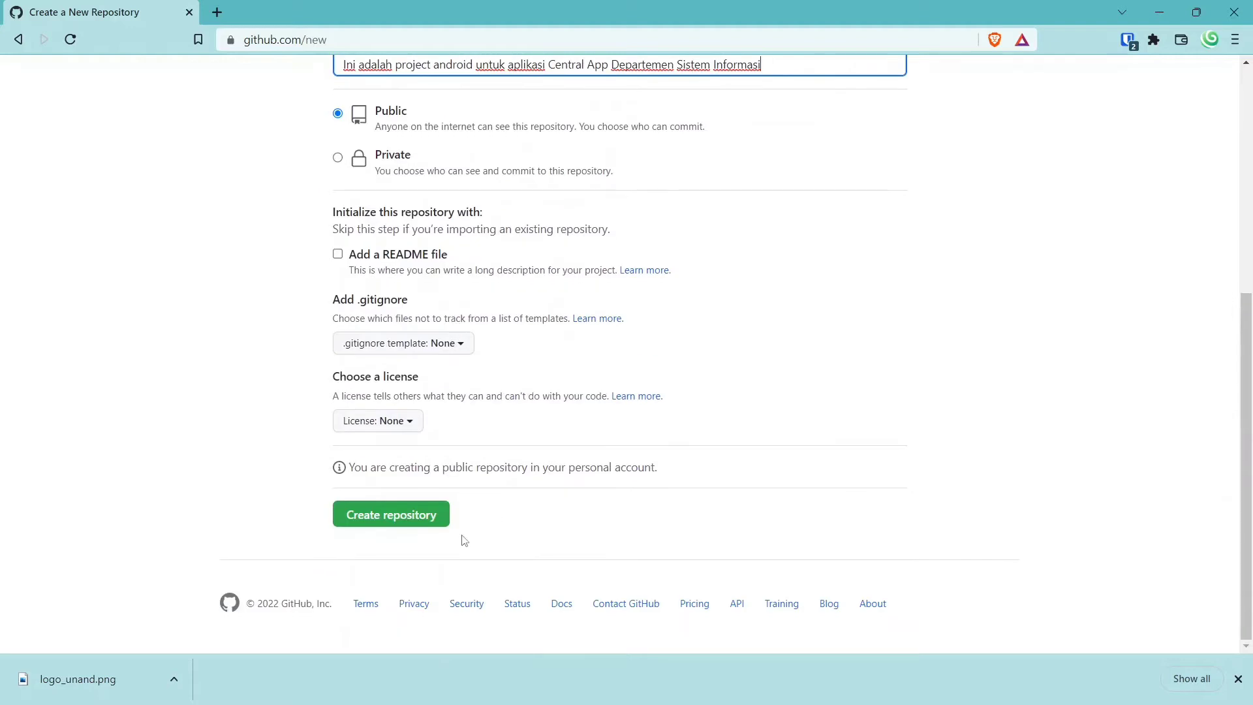
pyautogui.click(406, 520)
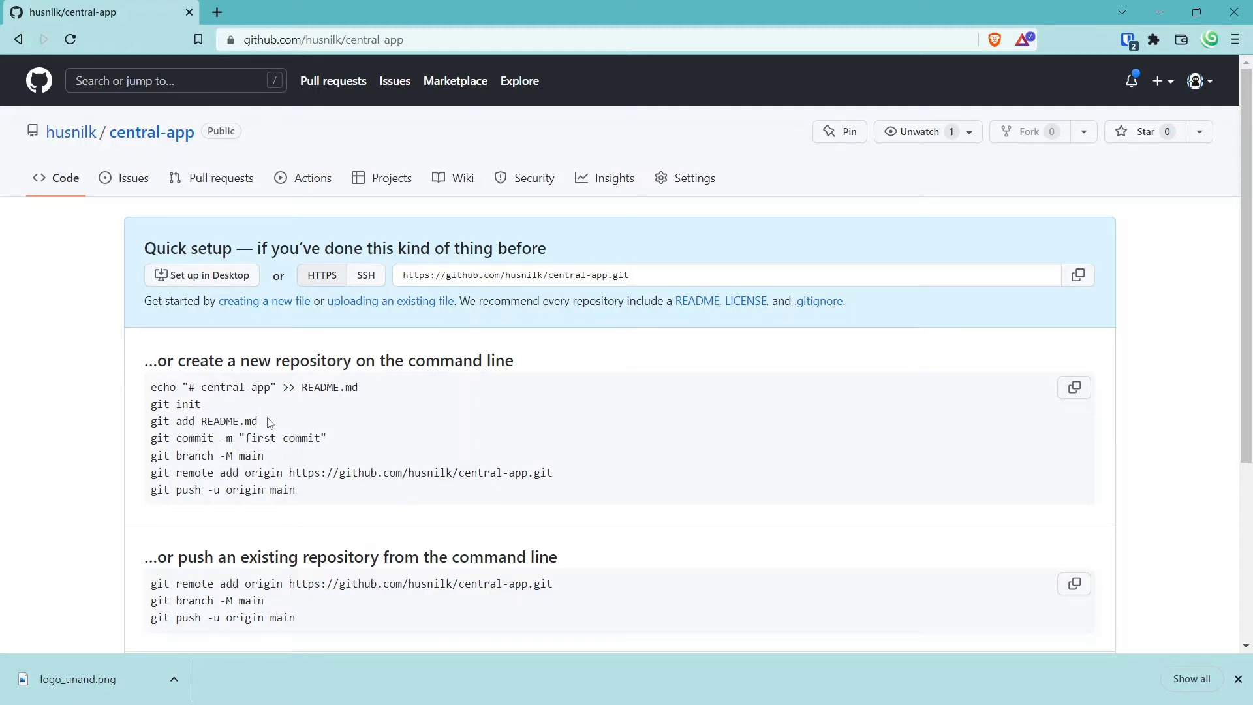
pyautogui.click(1238, 678)
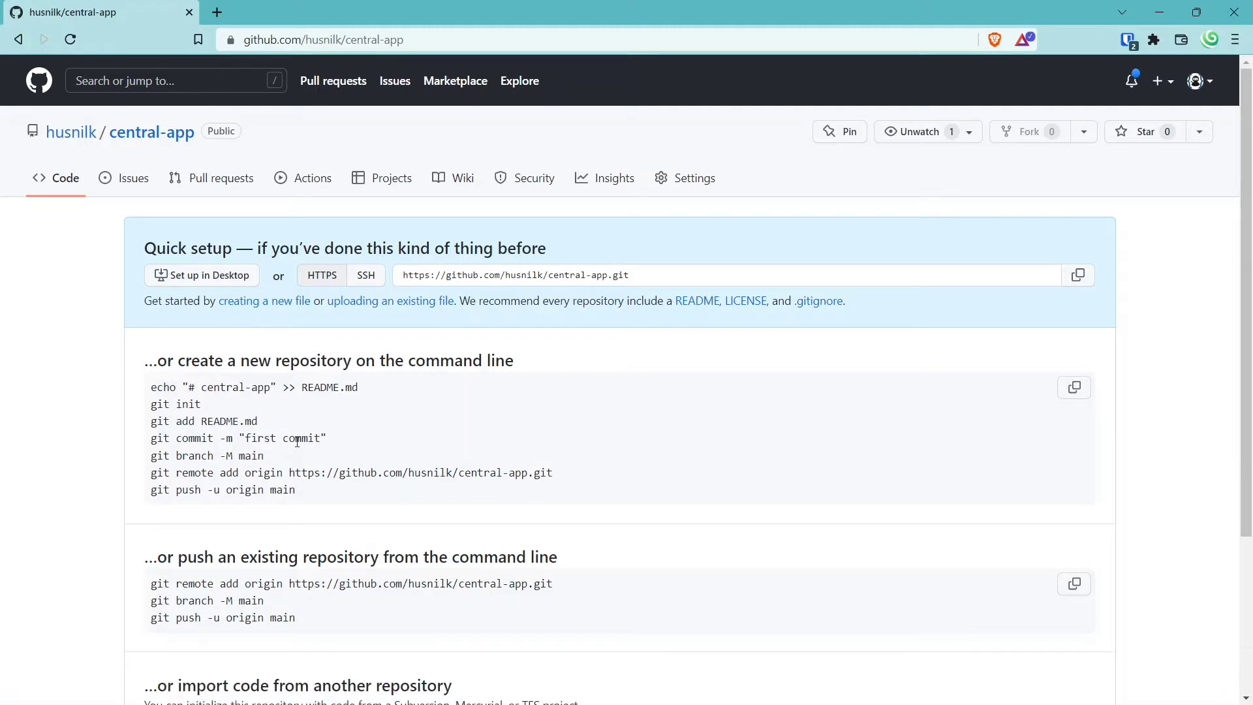
# Step: Examine the central-app setup instructions for creating a new repository and for pushing an existing one from the command line
pyautogui.moveTo(150, 389); pyautogui.dragTo(350, 502)
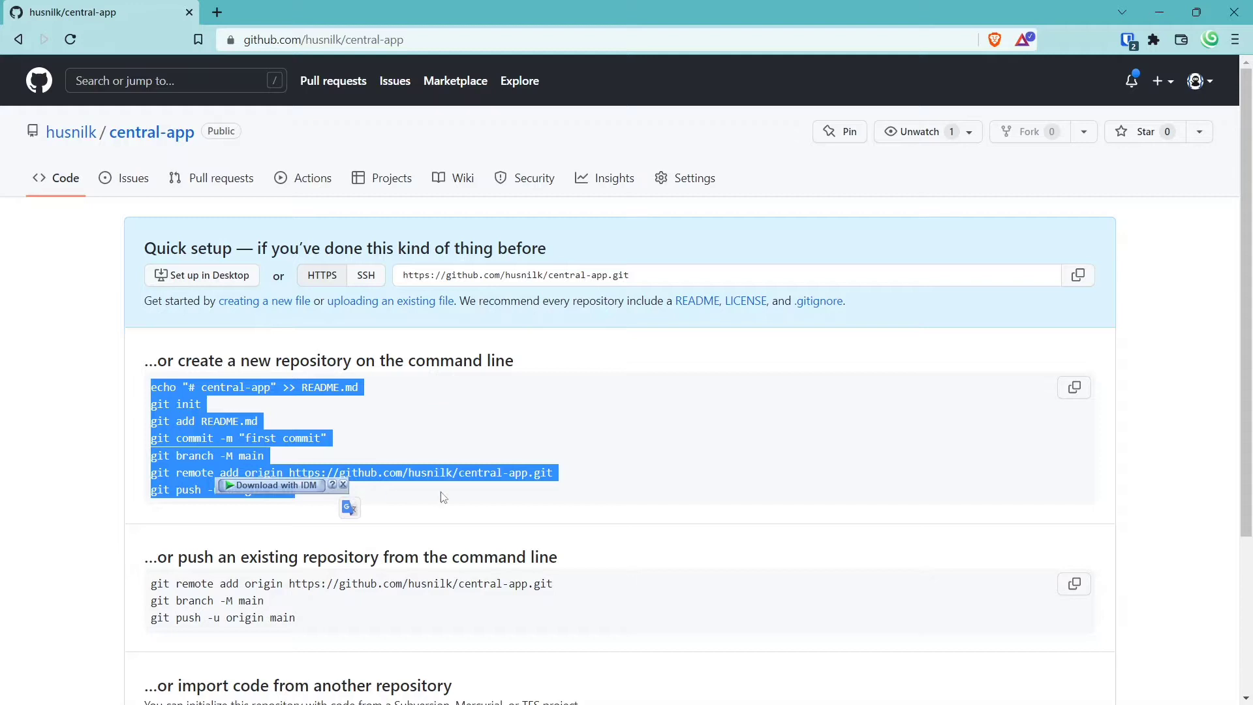
pyautogui.click(493, 444)
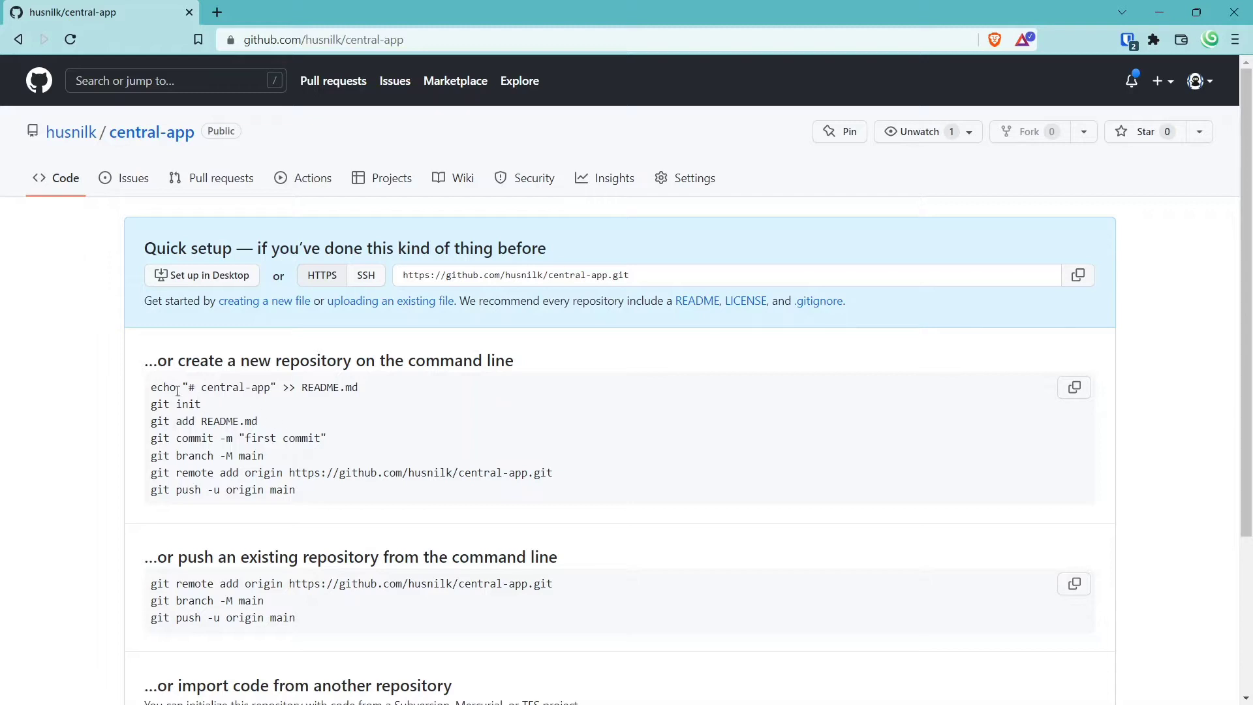
pyautogui.moveTo(149, 397); pyautogui.dragTo(295, 494)
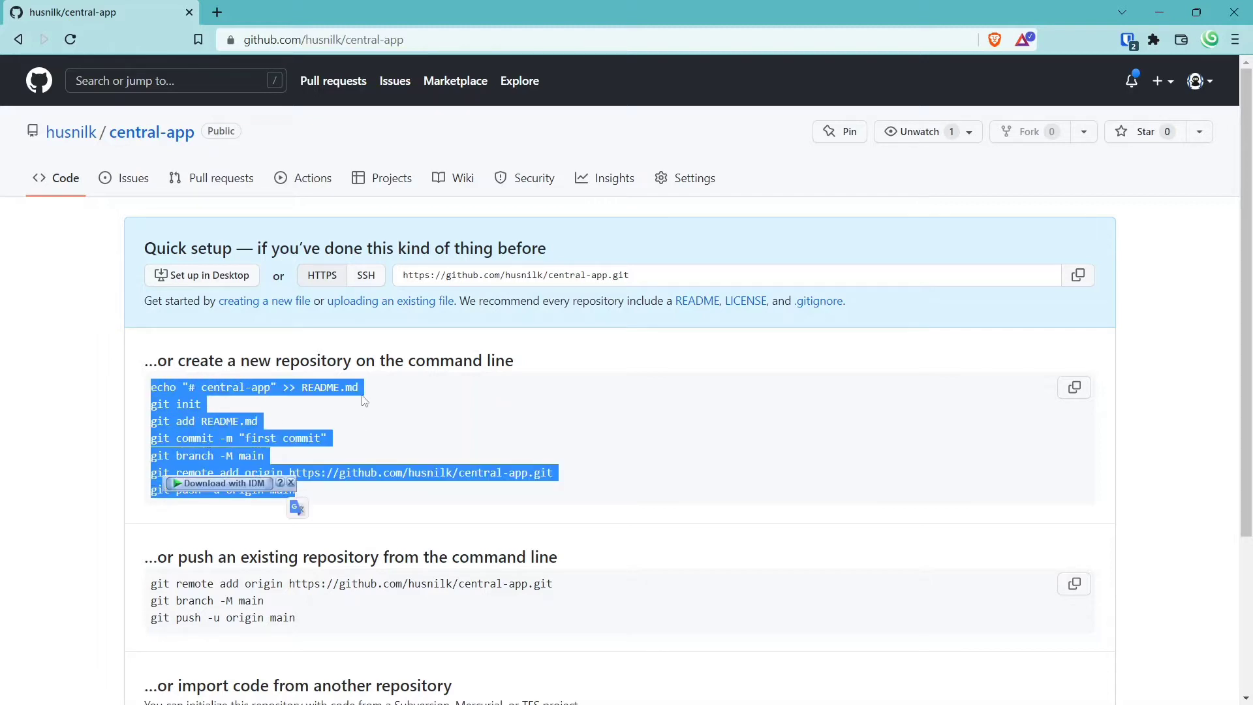
pyautogui.click(382, 363)
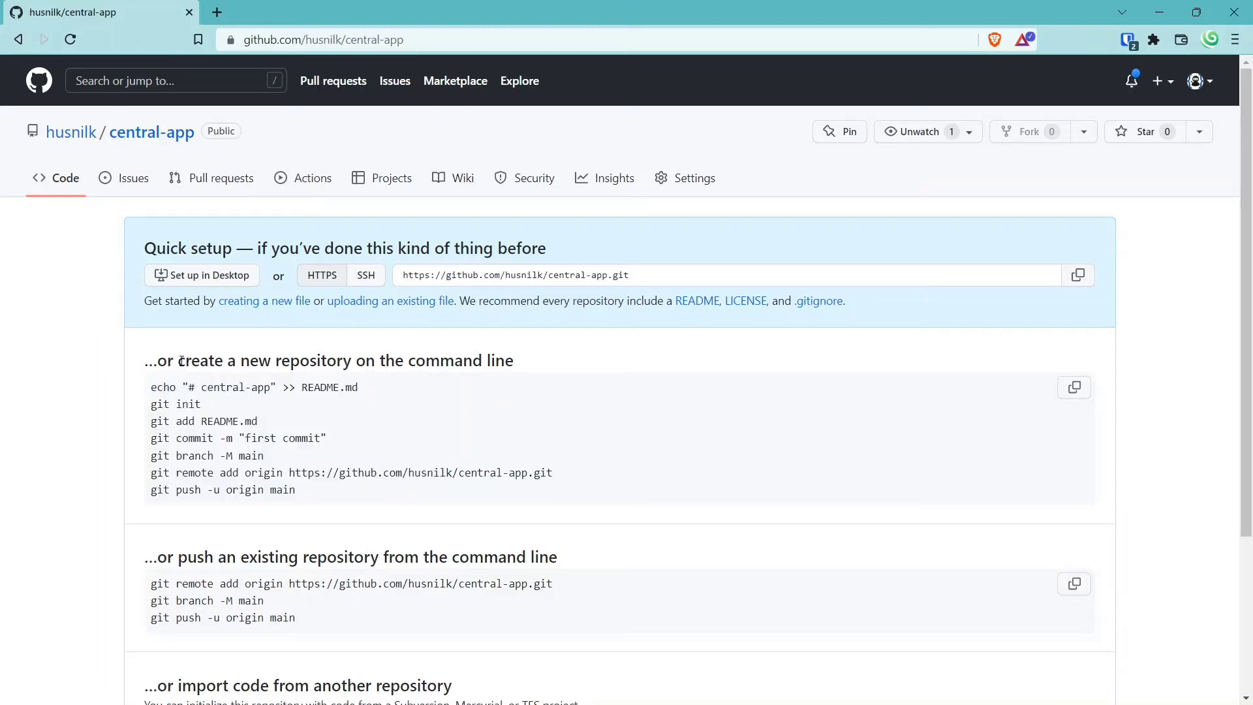
pyautogui.moveTo(178, 360); pyautogui.dragTo(188, 389)
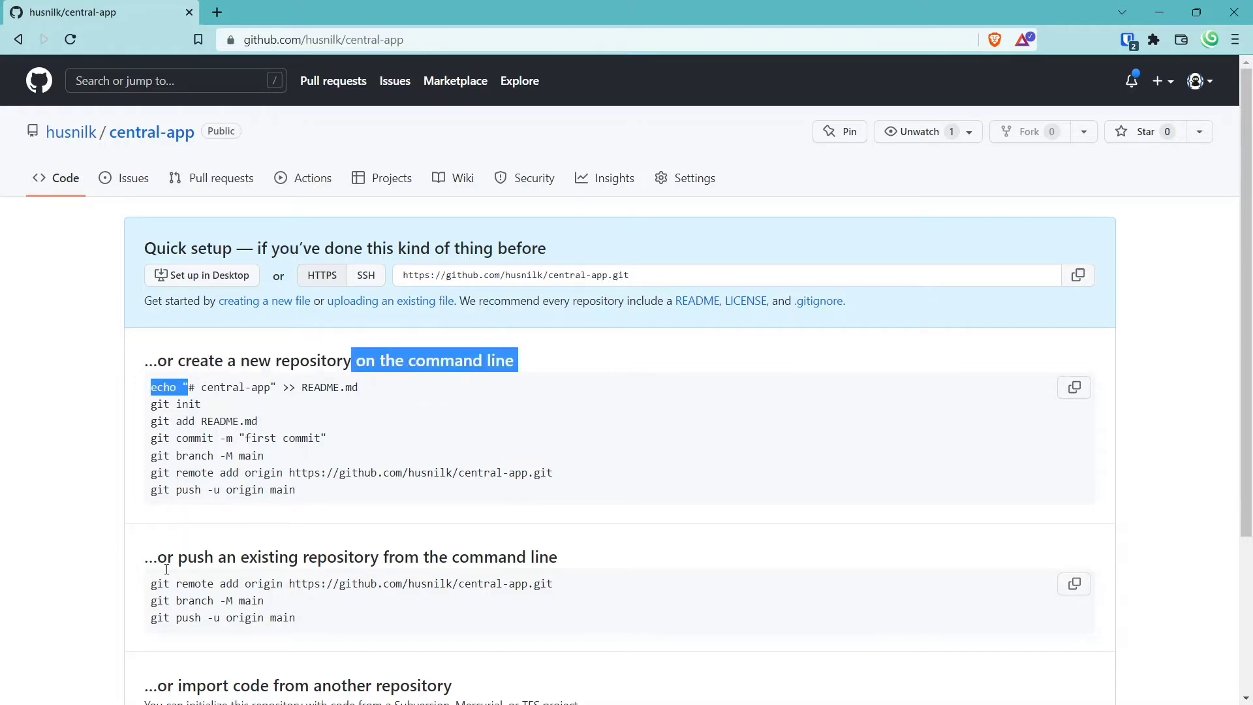
pyautogui.moveTo(152, 583); pyautogui.dragTo(311, 624)
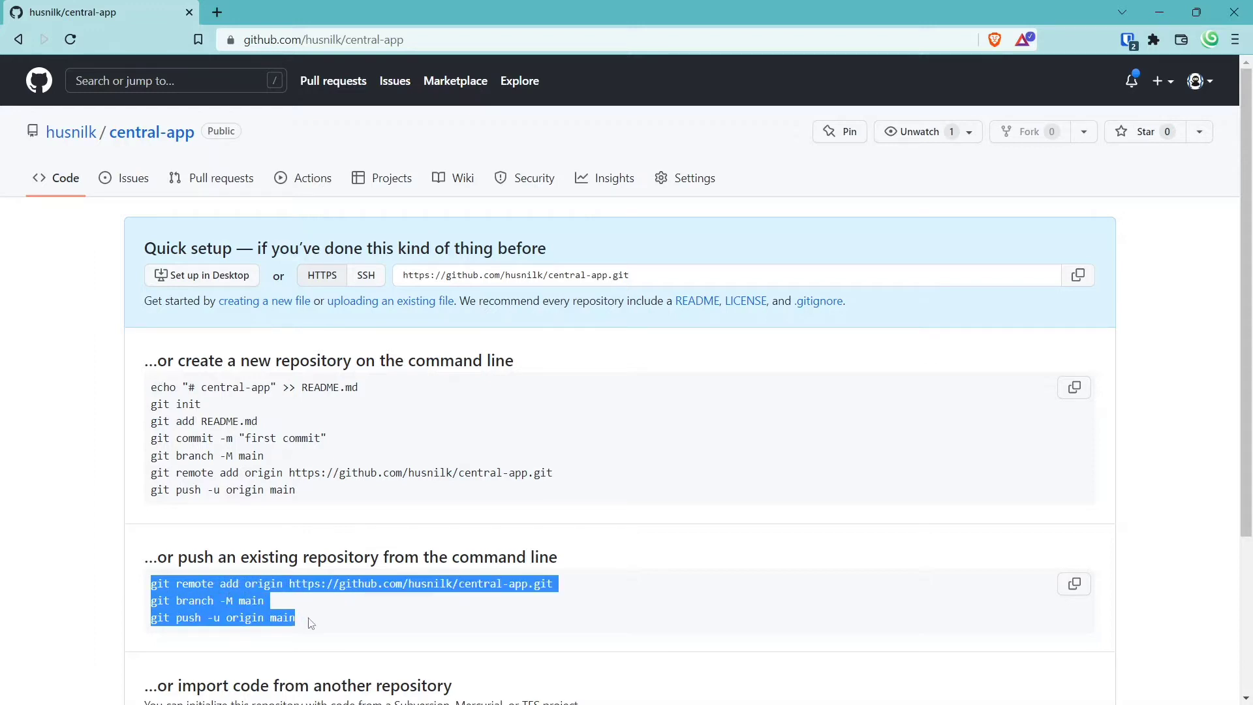
pyautogui.tripleClick(341, 589)
pyautogui.click(153, 586)
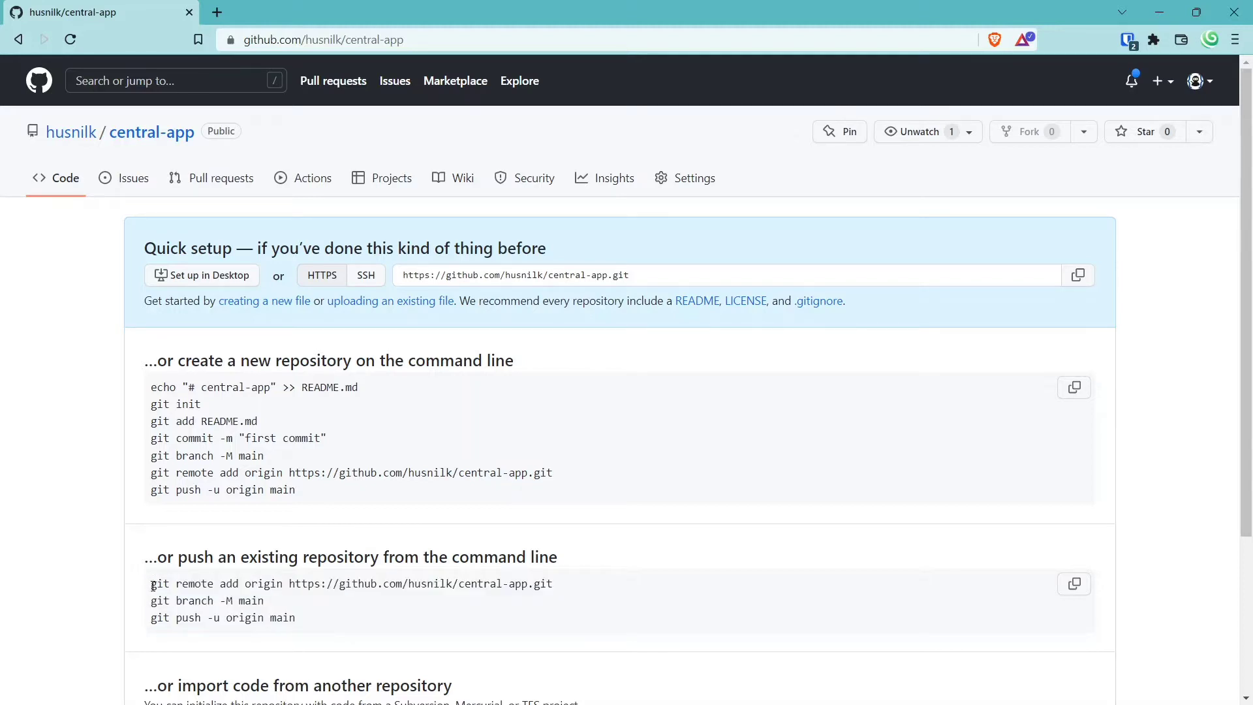
pyautogui.moveTo(152, 586); pyautogui.dragTo(312, 624)
pyautogui.scroll(-3, 248, 548)
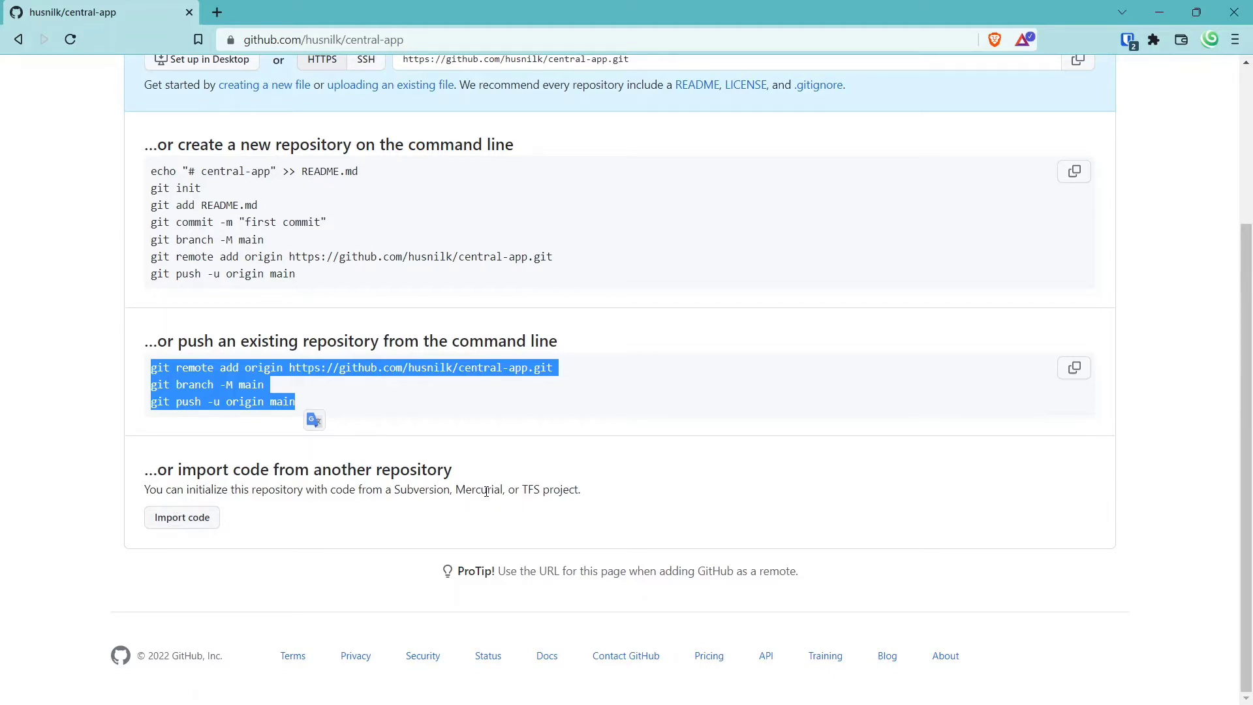
pyautogui.scroll(3, 436, 486)
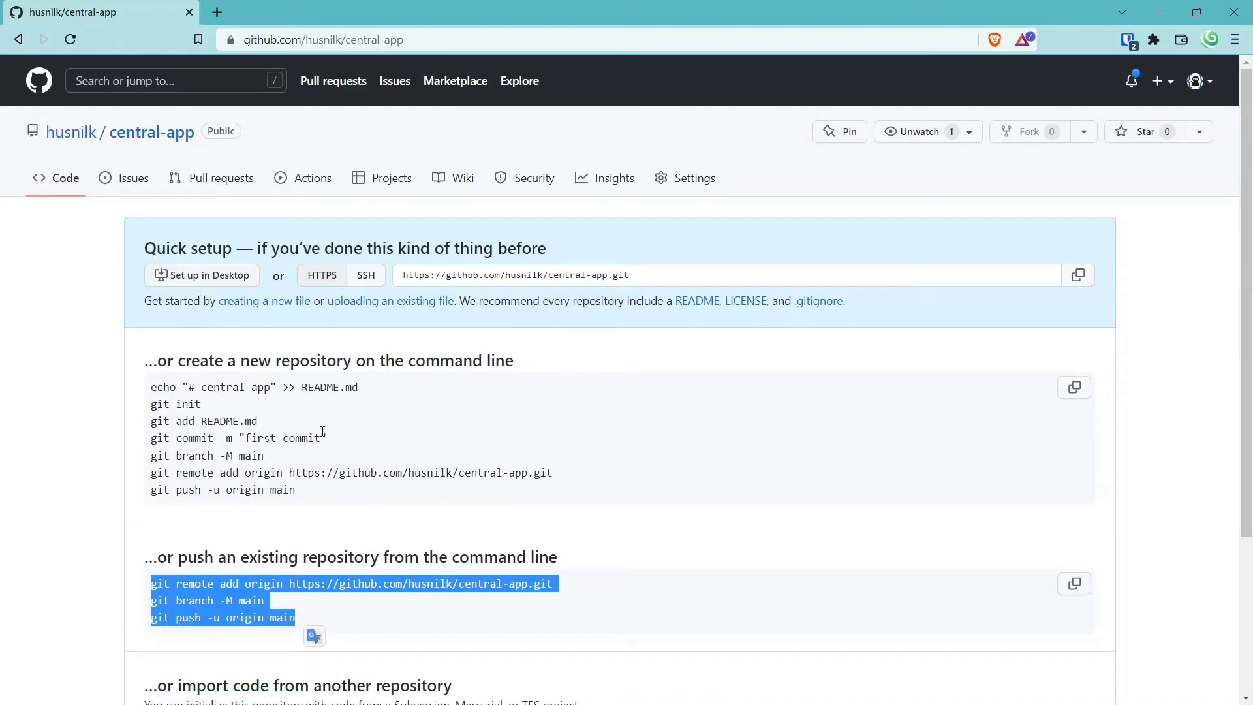
pyautogui.moveTo(150, 389); pyautogui.dragTo(330, 501)
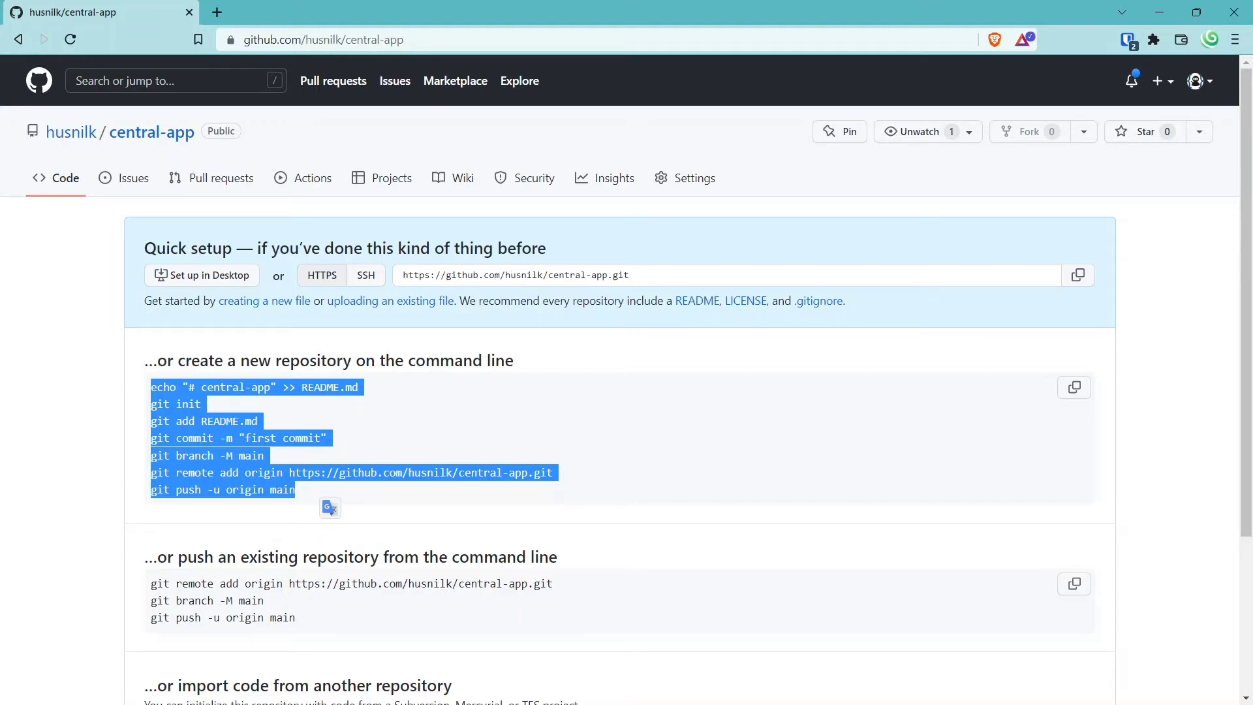
# Step: Switch to Android Studio and review the version control options available for the Central App project
pyautogui.hotkey('alt', 'Tab')
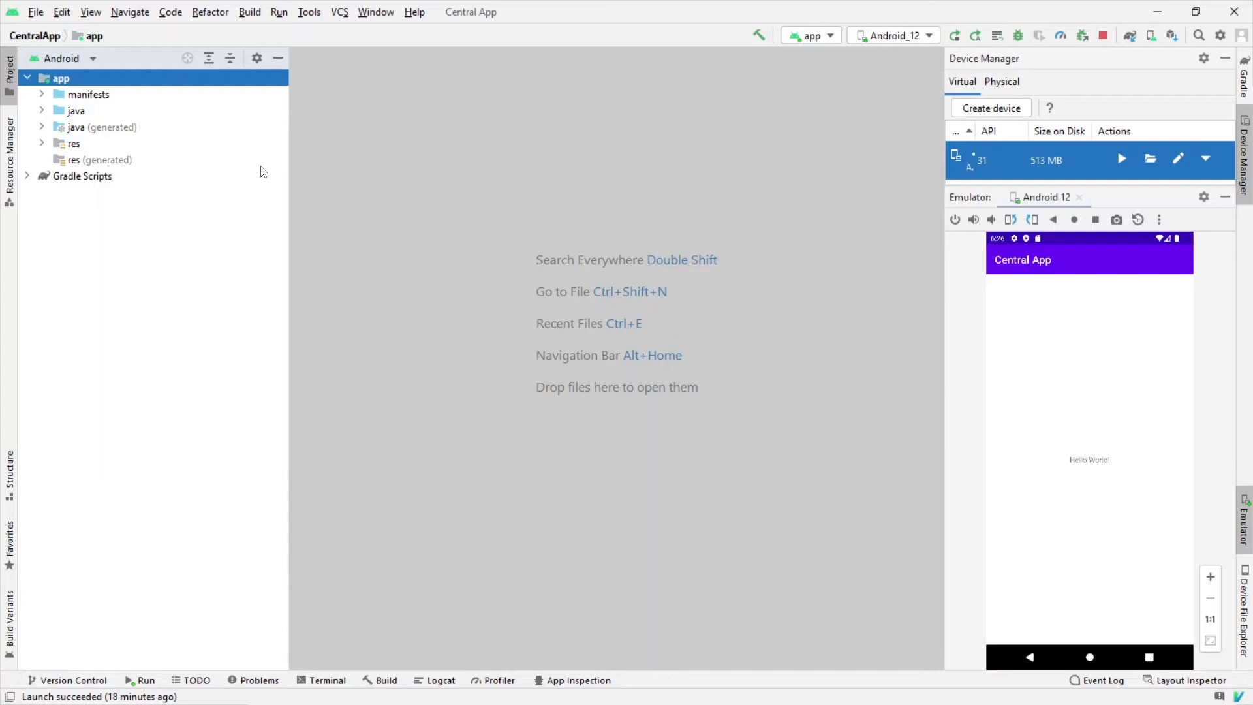
pyautogui.moveTo(289, 167); pyautogui.dragTo(277, 169)
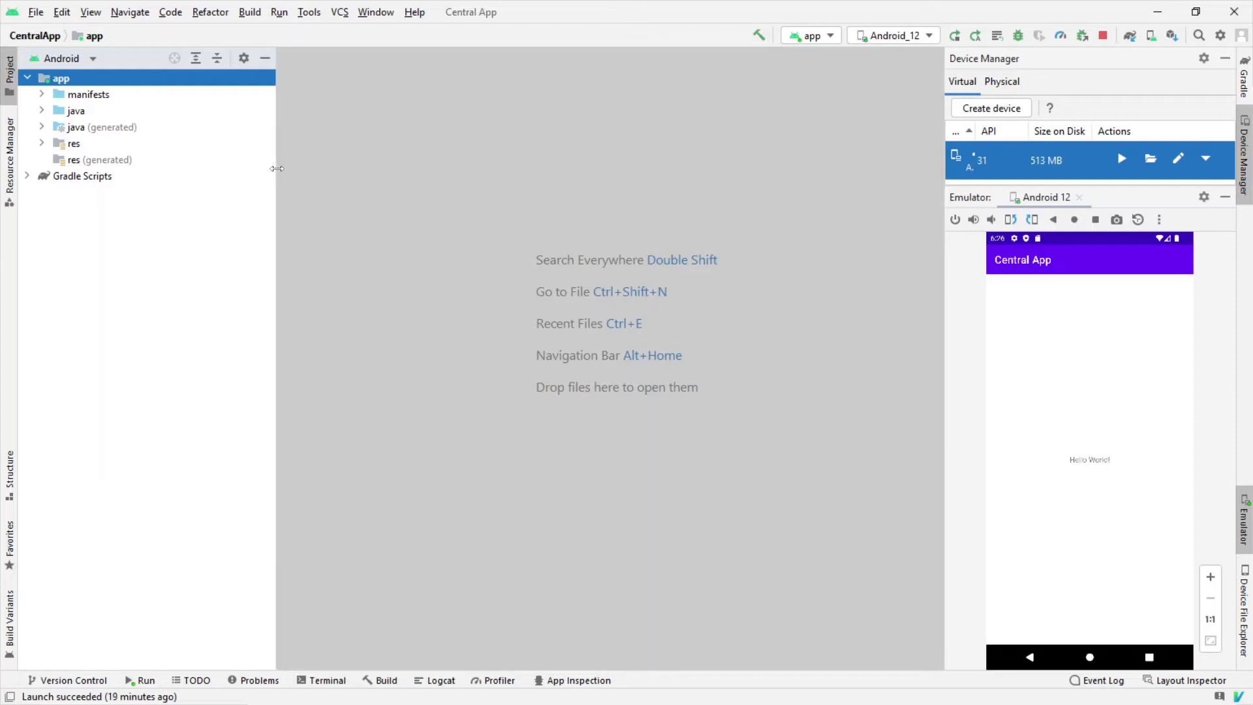
pyautogui.click(344, 13)
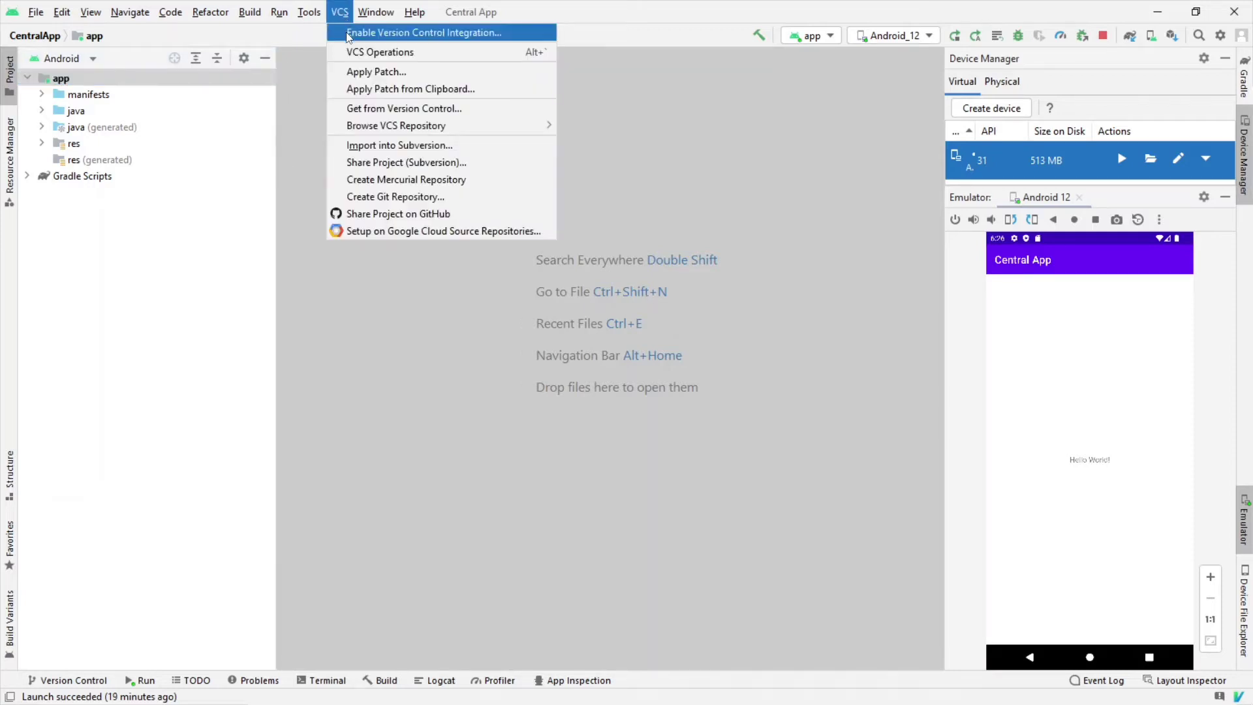
pyautogui.moveTo(509, 125)
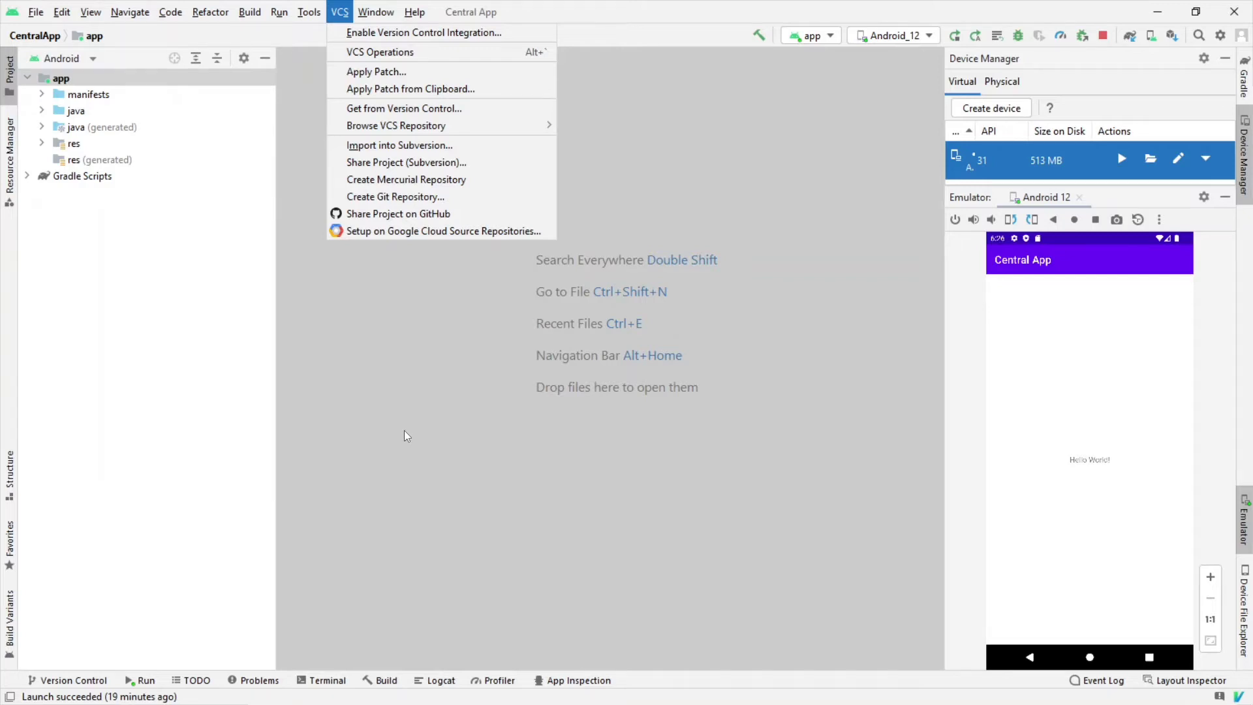
# Step: Return to the central-app page in the browser and examine the new-repository commands, particularly git init
pyautogui.hotkey('alt', 'Tab')
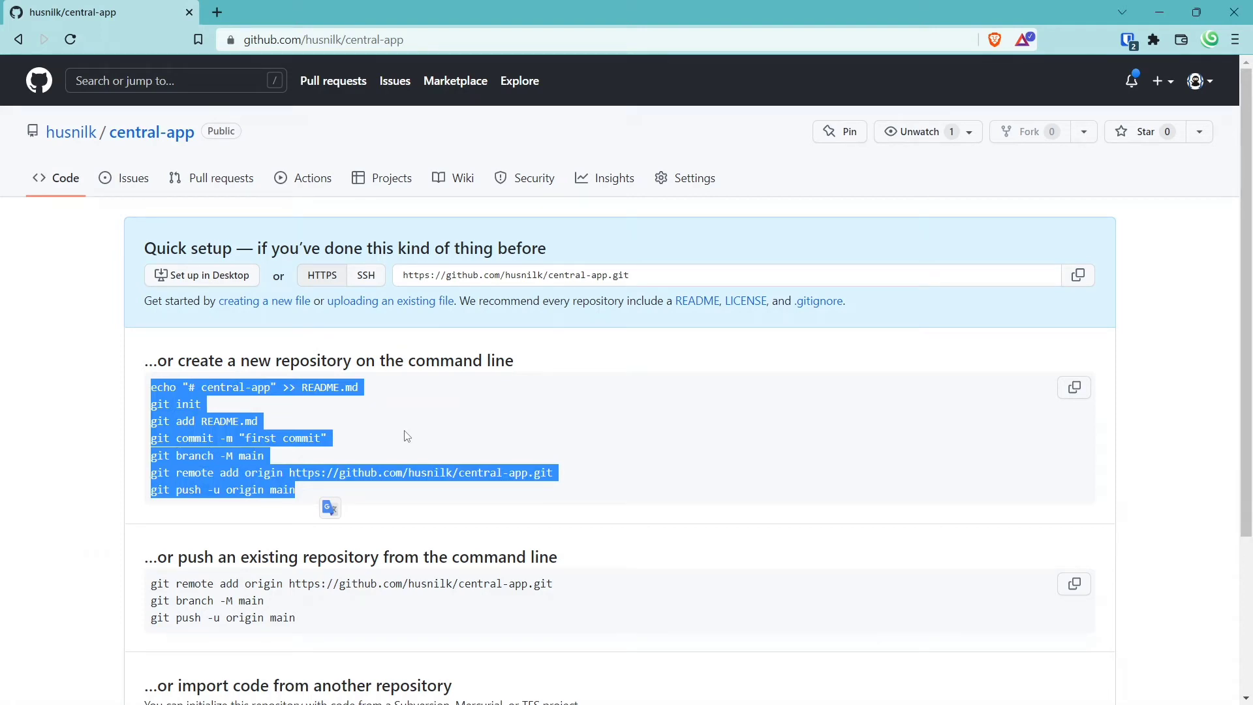
pyautogui.click(57, 188)
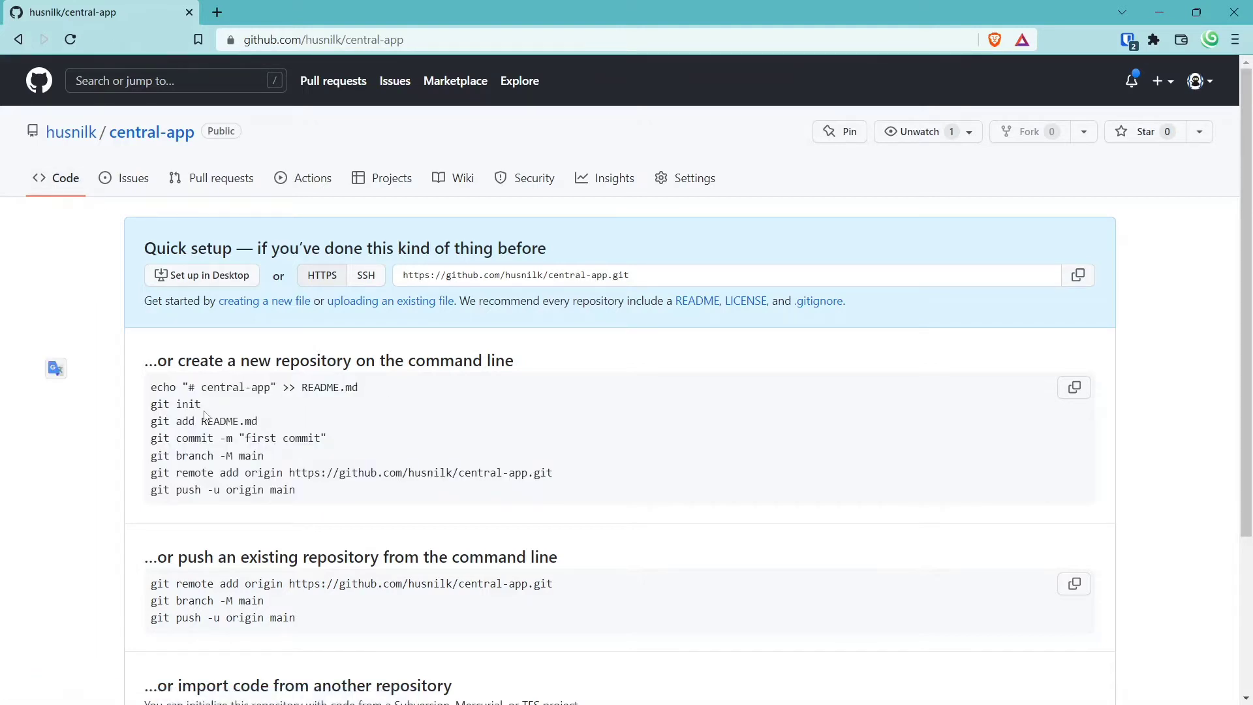
pyautogui.moveTo(150, 390); pyautogui.dragTo(425, 501)
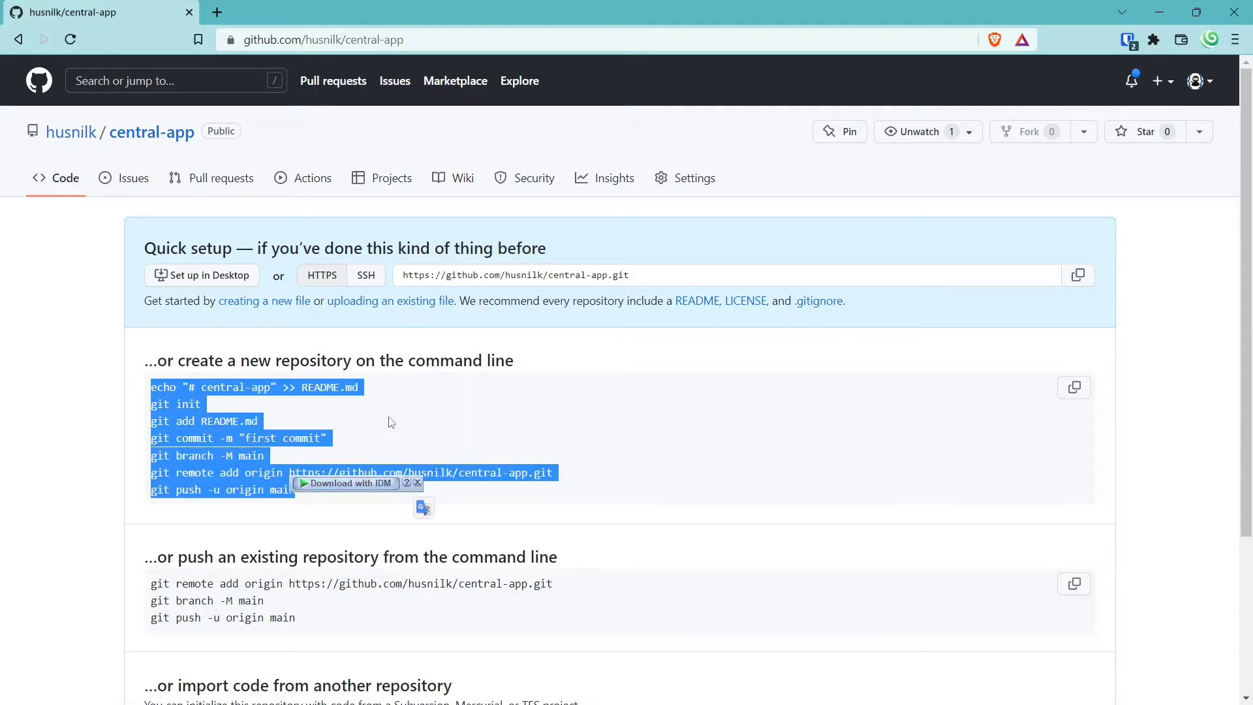
pyautogui.click(379, 430)
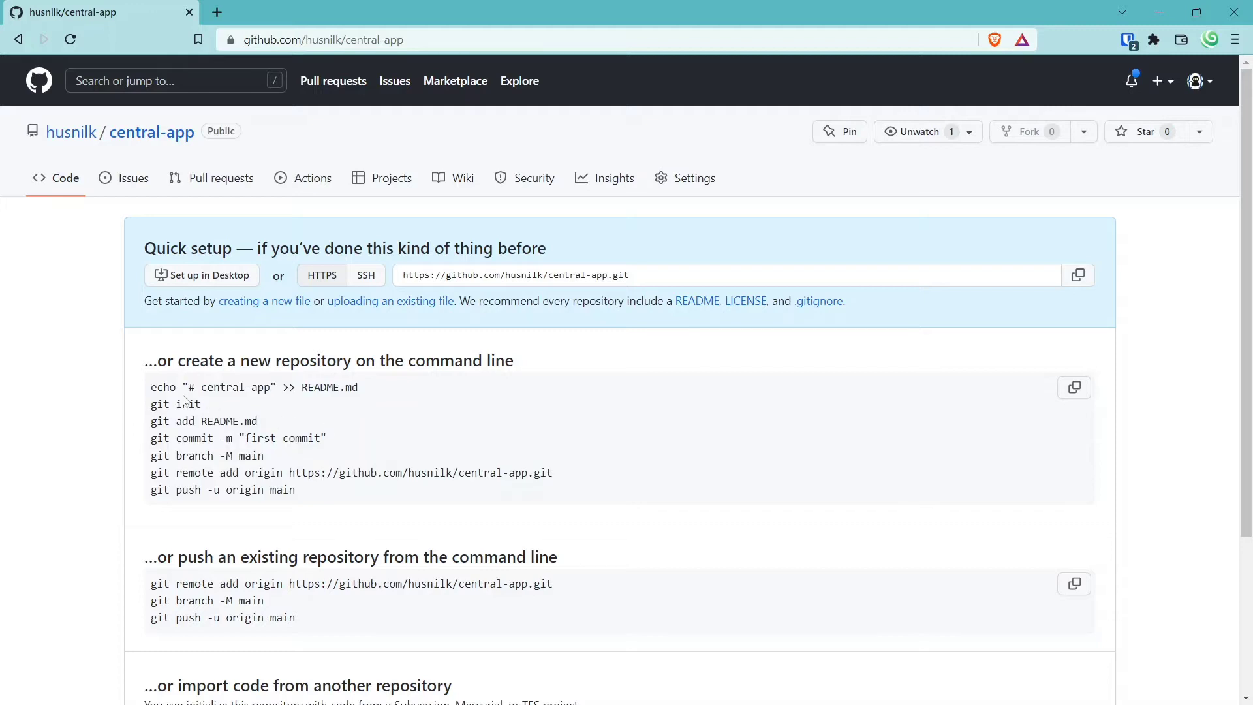
pyautogui.moveTo(151, 408); pyautogui.dragTo(210, 409)
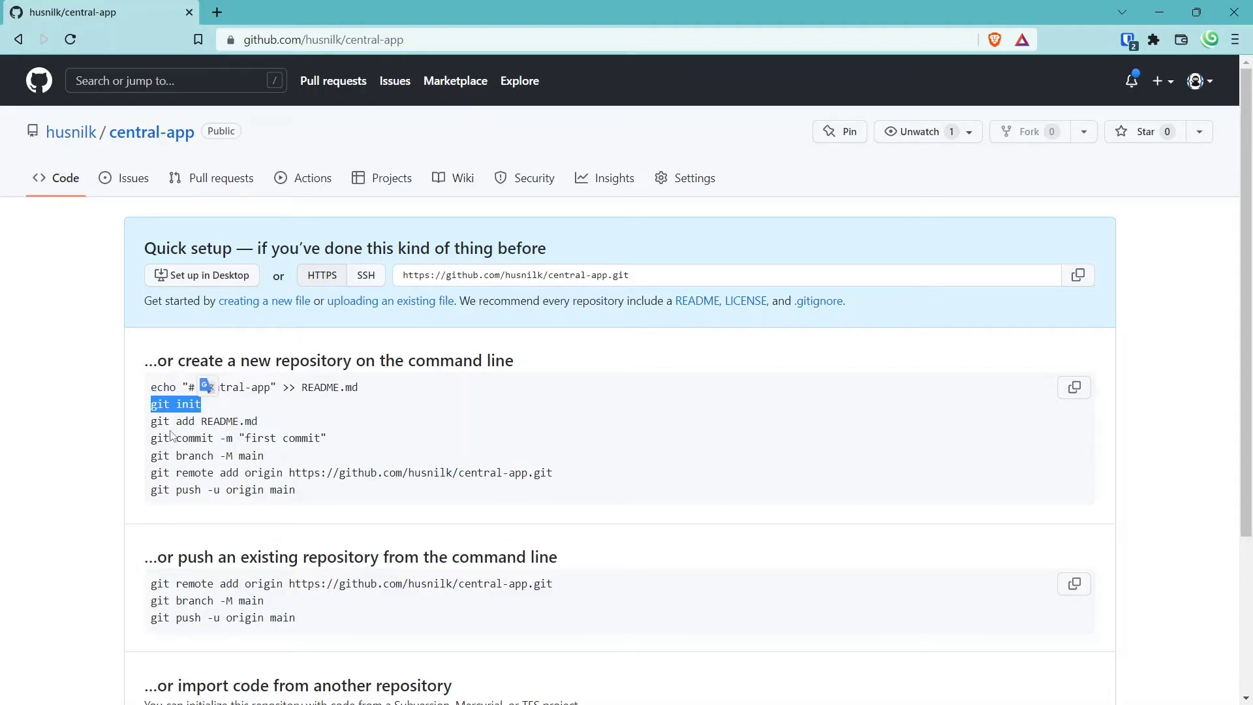
# Step: Examine the README.md creation and git init commands in the new-repository instructions of central-app
pyautogui.click(255, 417)
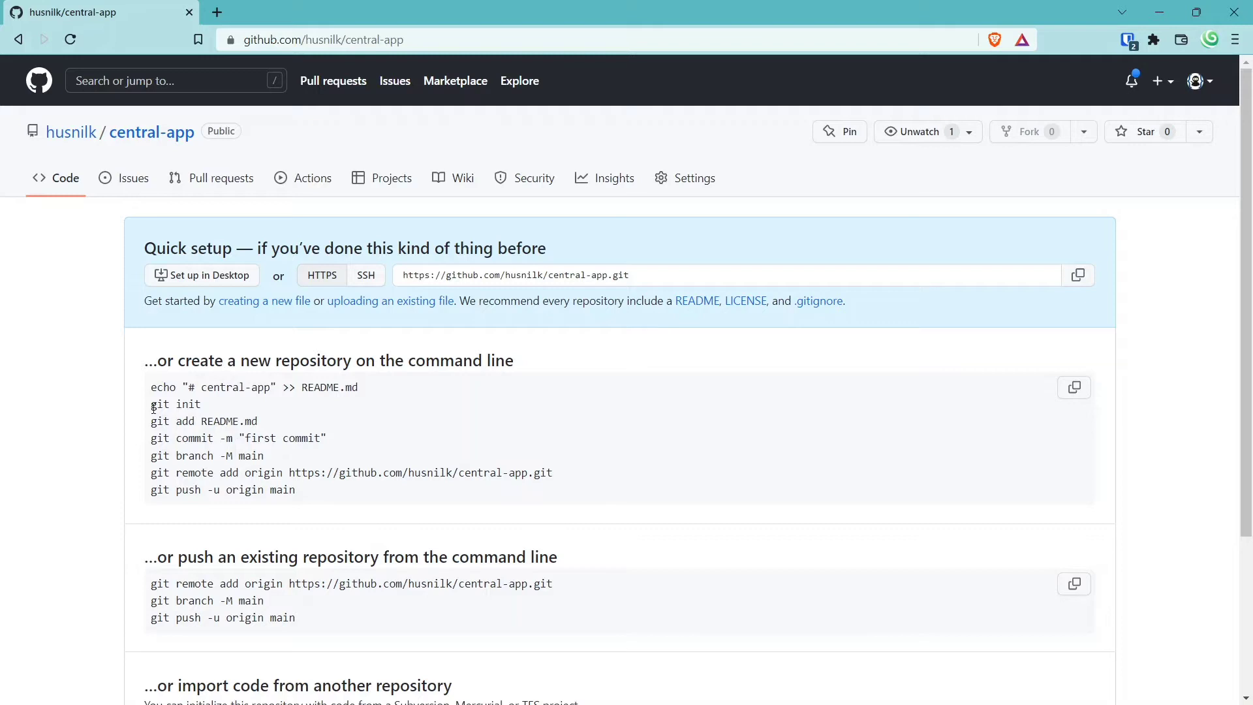
pyautogui.moveTo(152, 387); pyautogui.dragTo(386, 385)
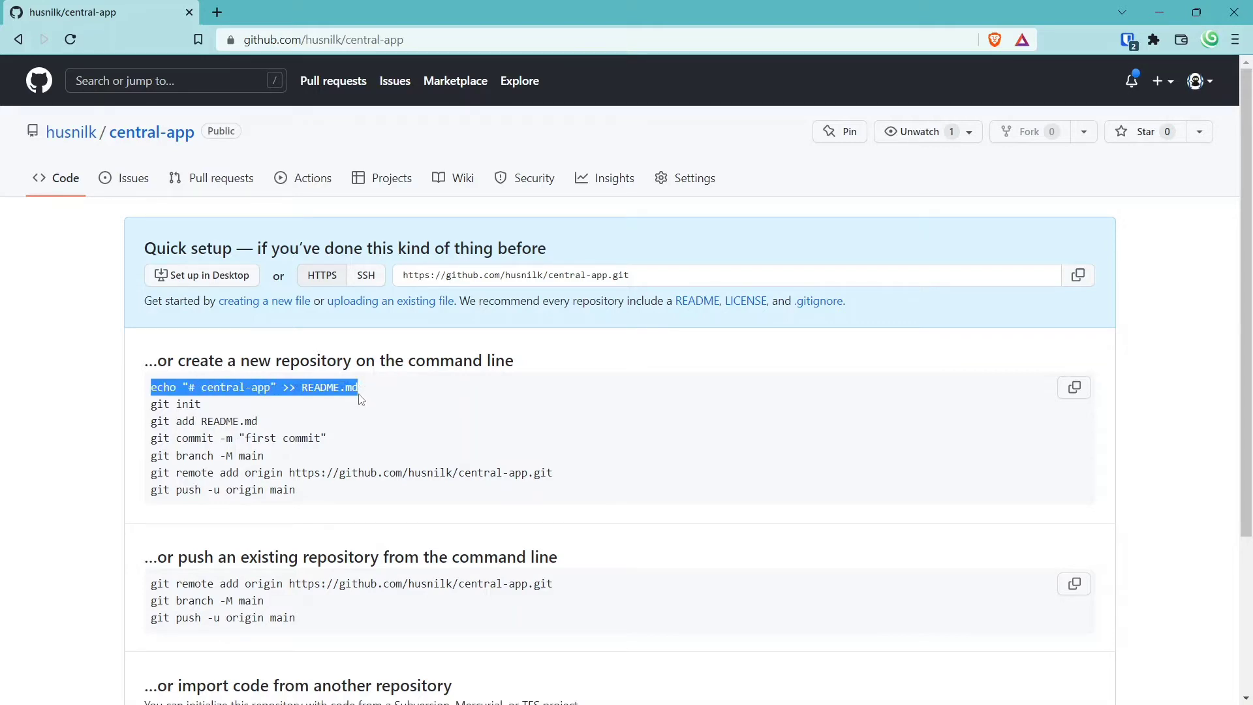
pyautogui.click(352, 441)
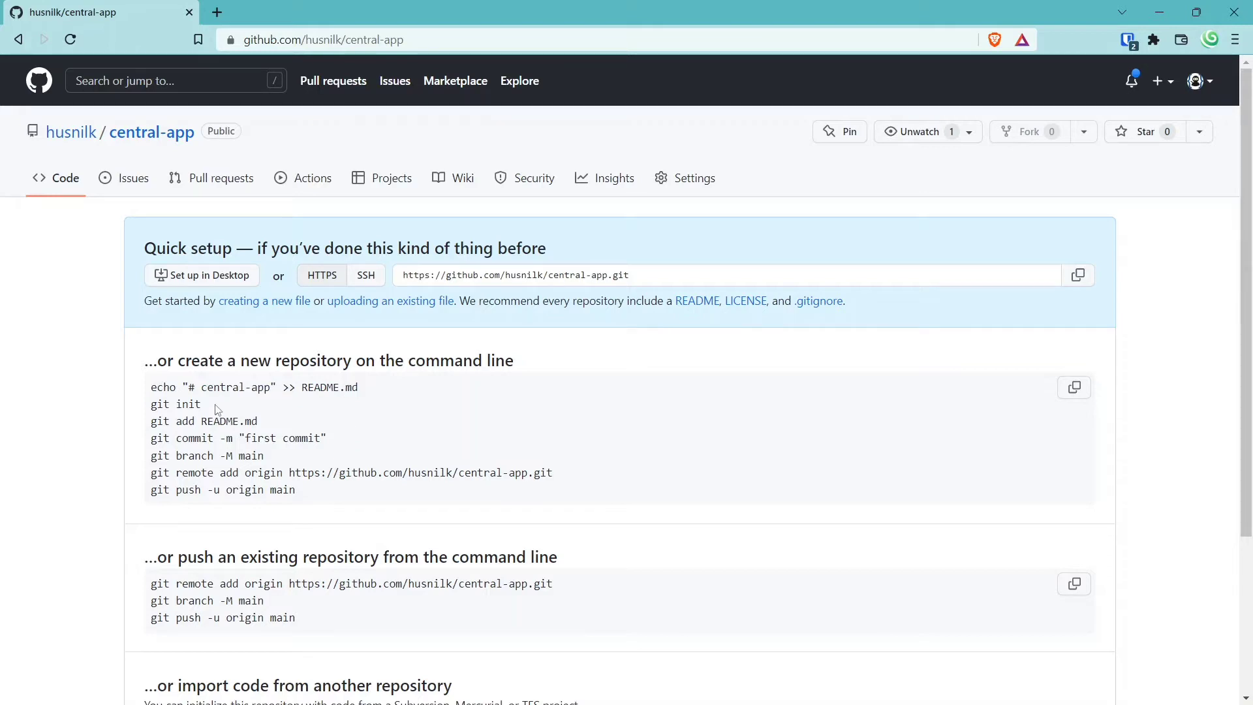
pyautogui.moveTo(217, 410); pyautogui.dragTo(153, 405)
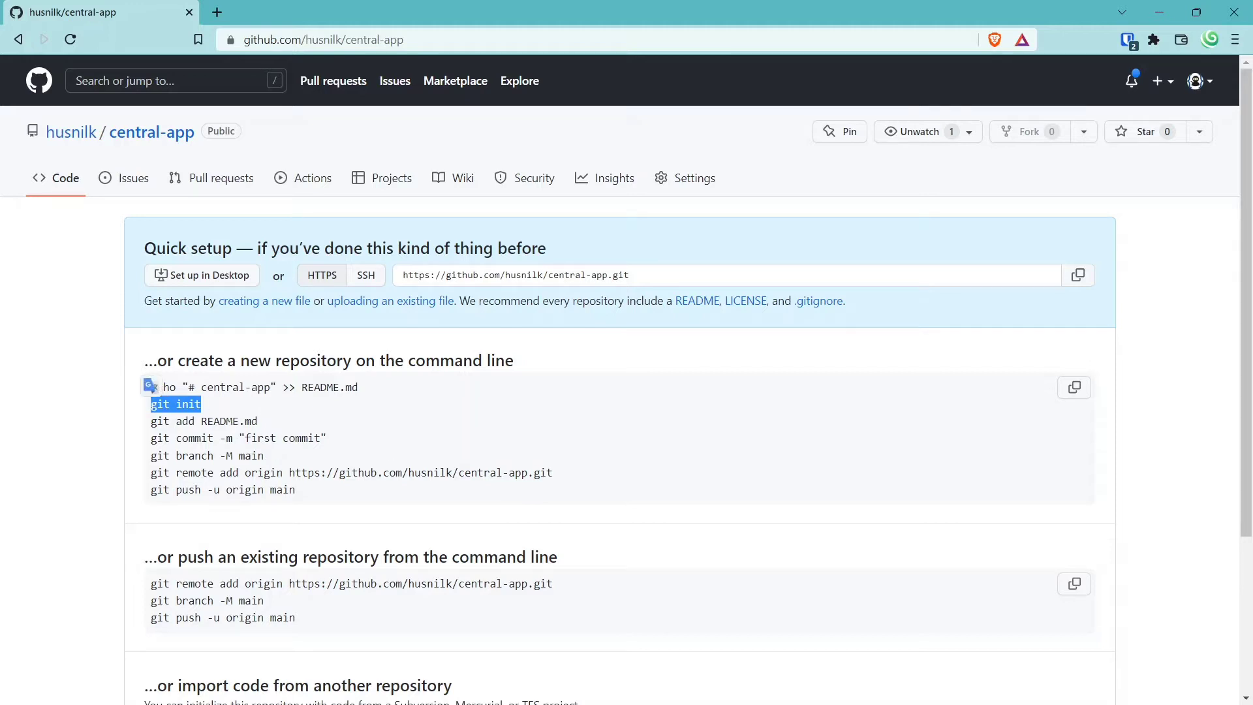
# Step: Switch to Android Studio and review the version control commands for enabling Git on the Central App project
pyautogui.hotkey('alt', 'Tab')
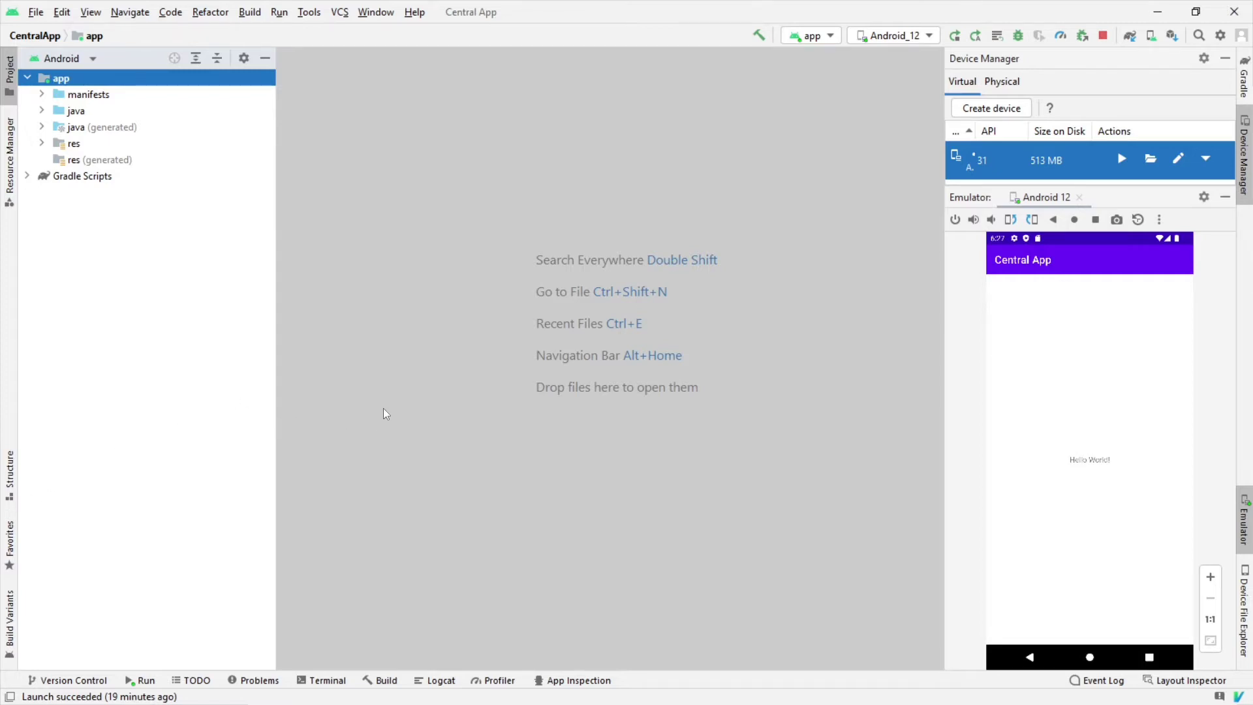
pyautogui.click(341, 20)
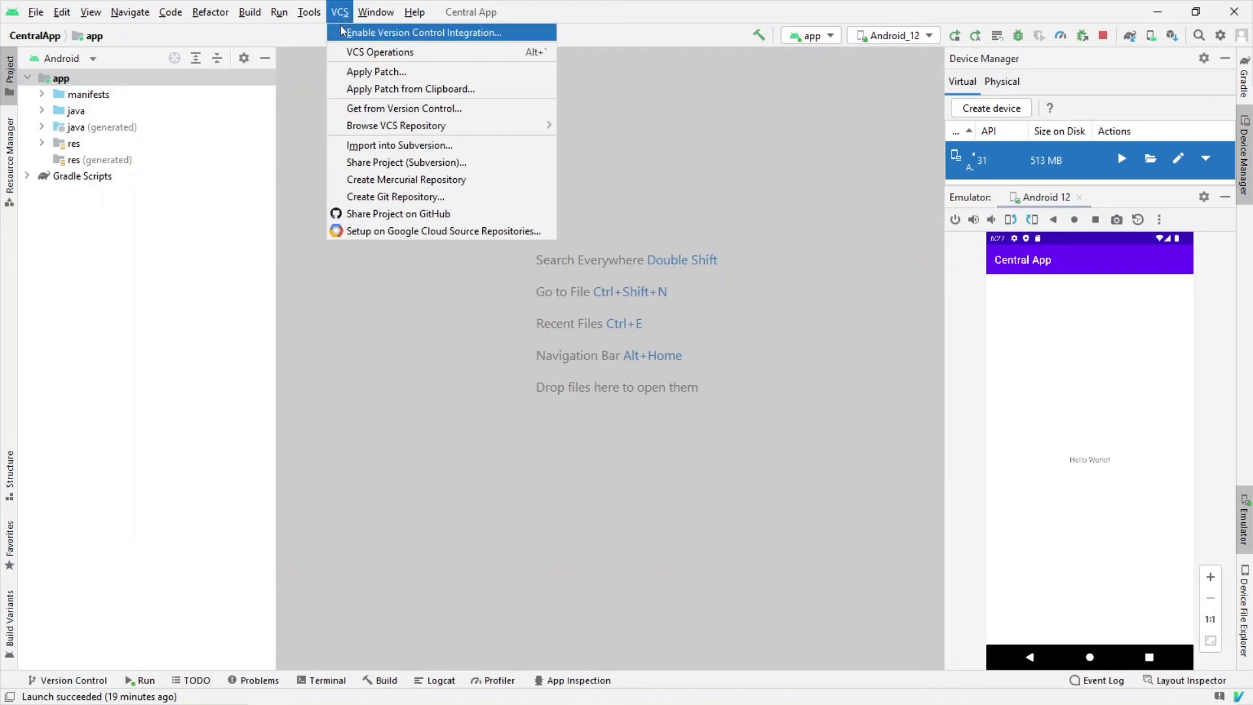
pyautogui.press('Escape')
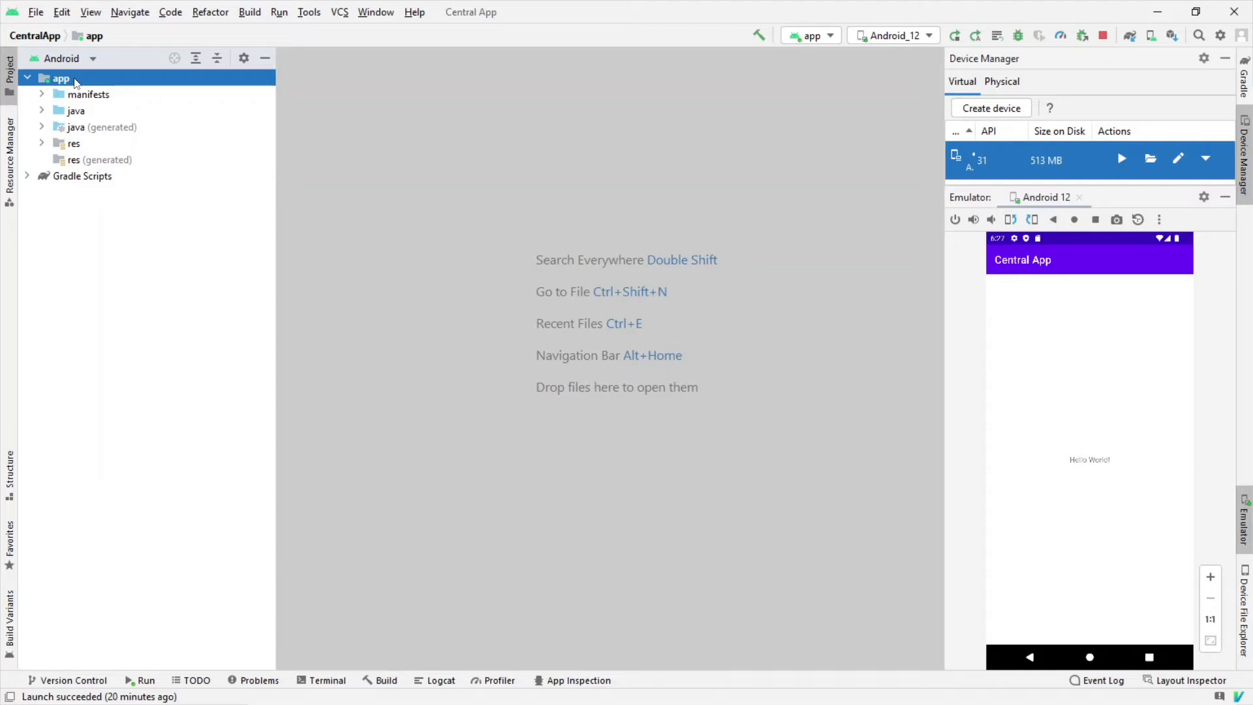
pyautogui.click(346, 16)
pyautogui.click(301, 145)
pyautogui.click(343, 18)
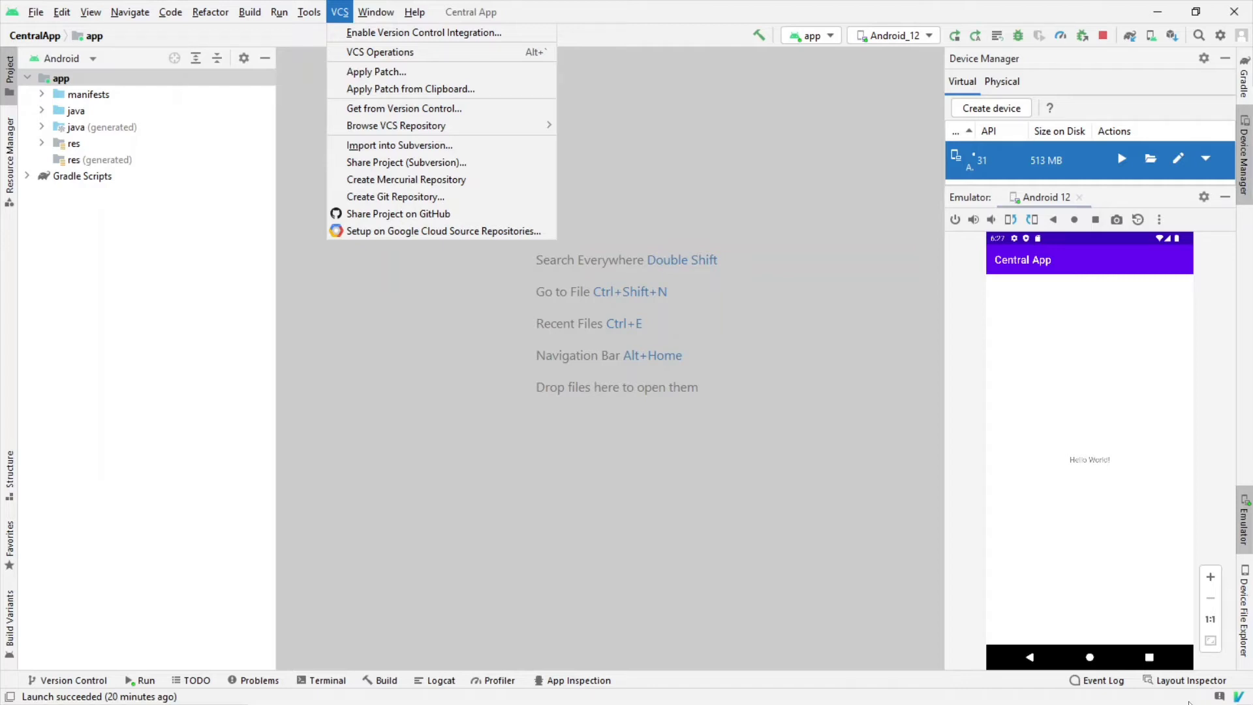
pyautogui.click(736, 496)
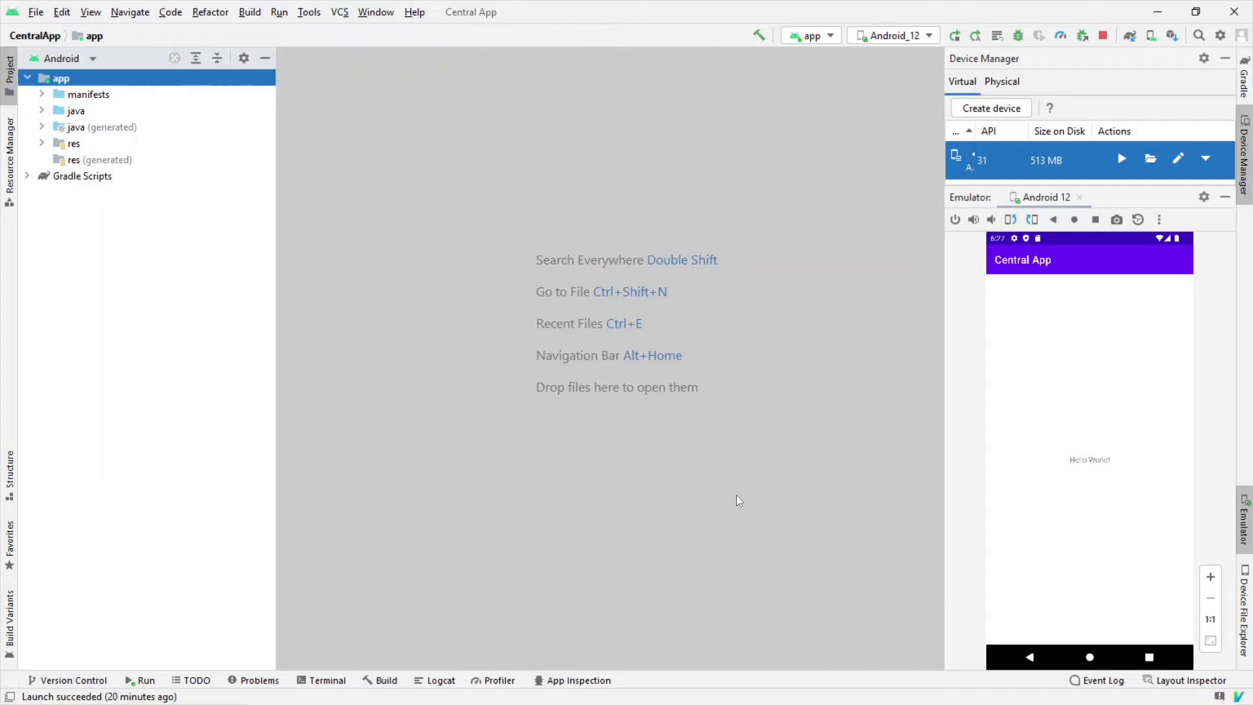
# Step: Enable version control integration for the project root with Git as the version control system
pyautogui.click(340, 14)
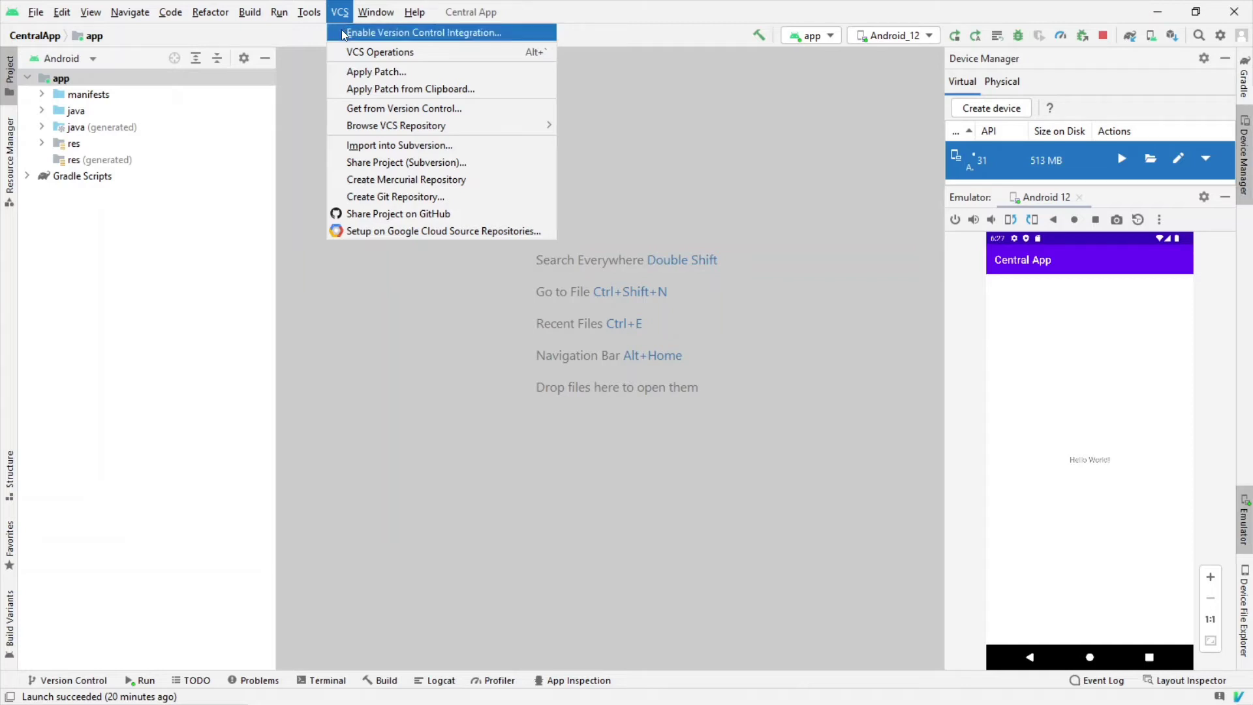
pyautogui.click(342, 33)
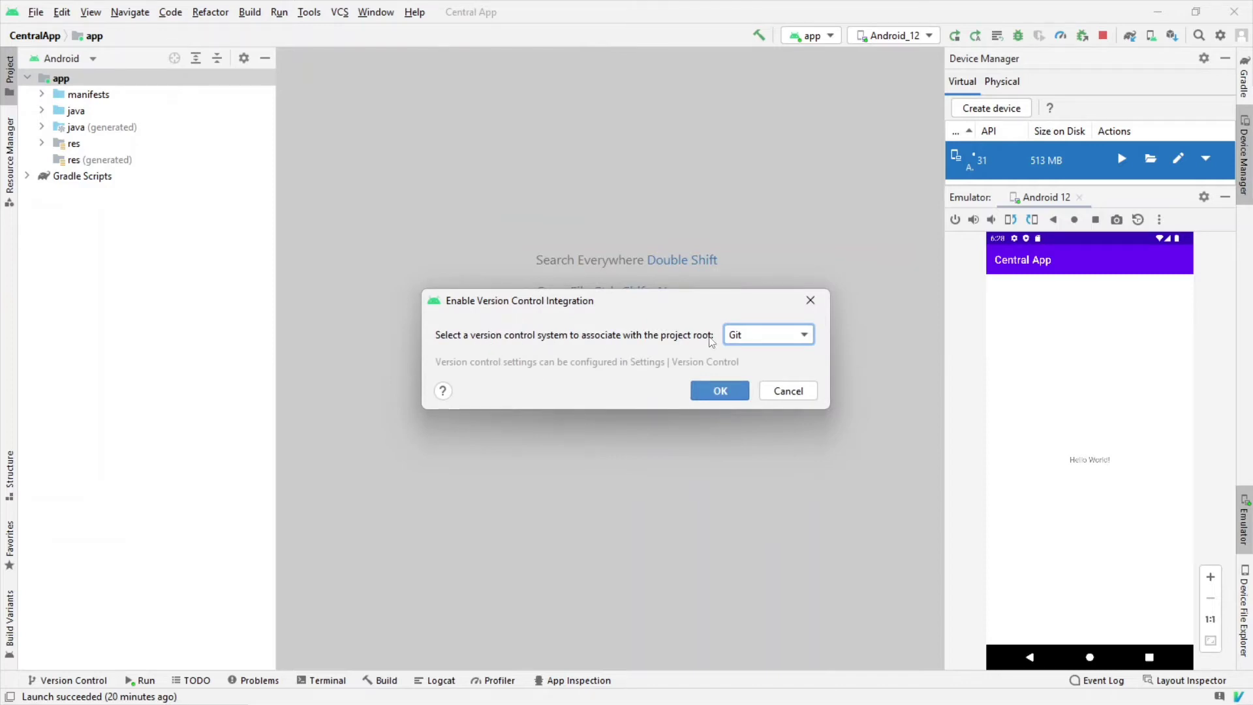
pyautogui.click(770, 339)
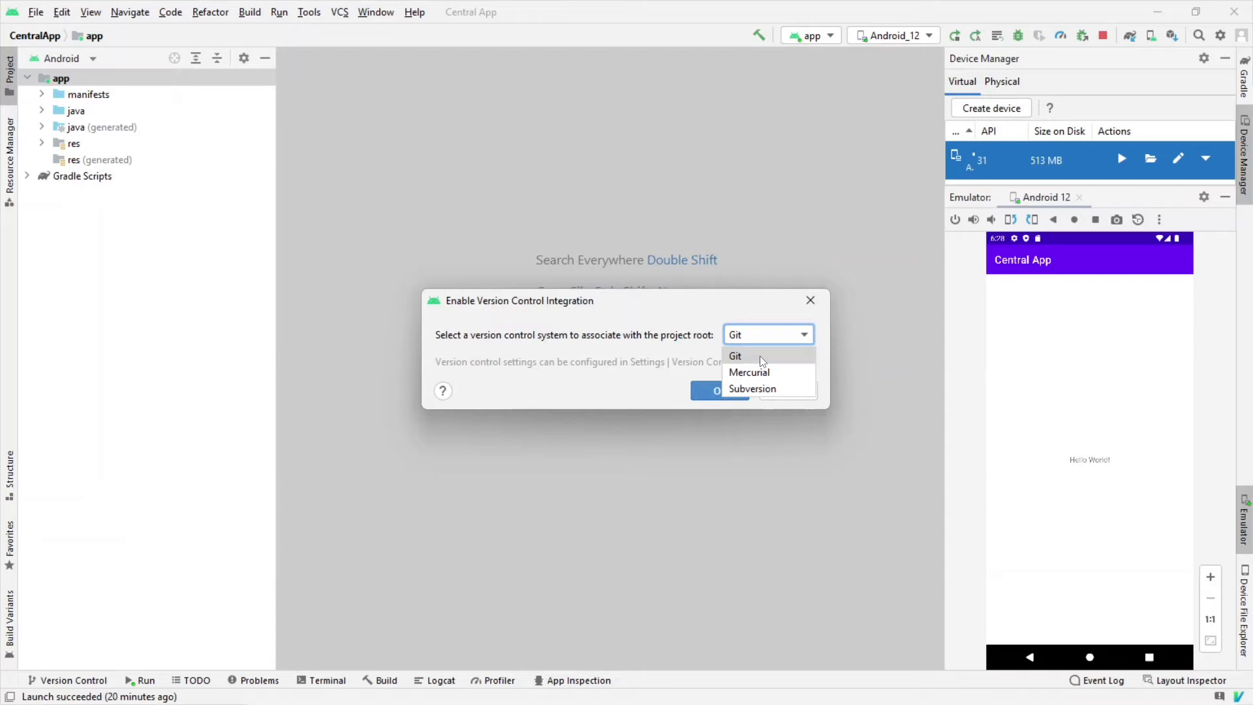
pyautogui.click(760, 361)
pyautogui.click(723, 392)
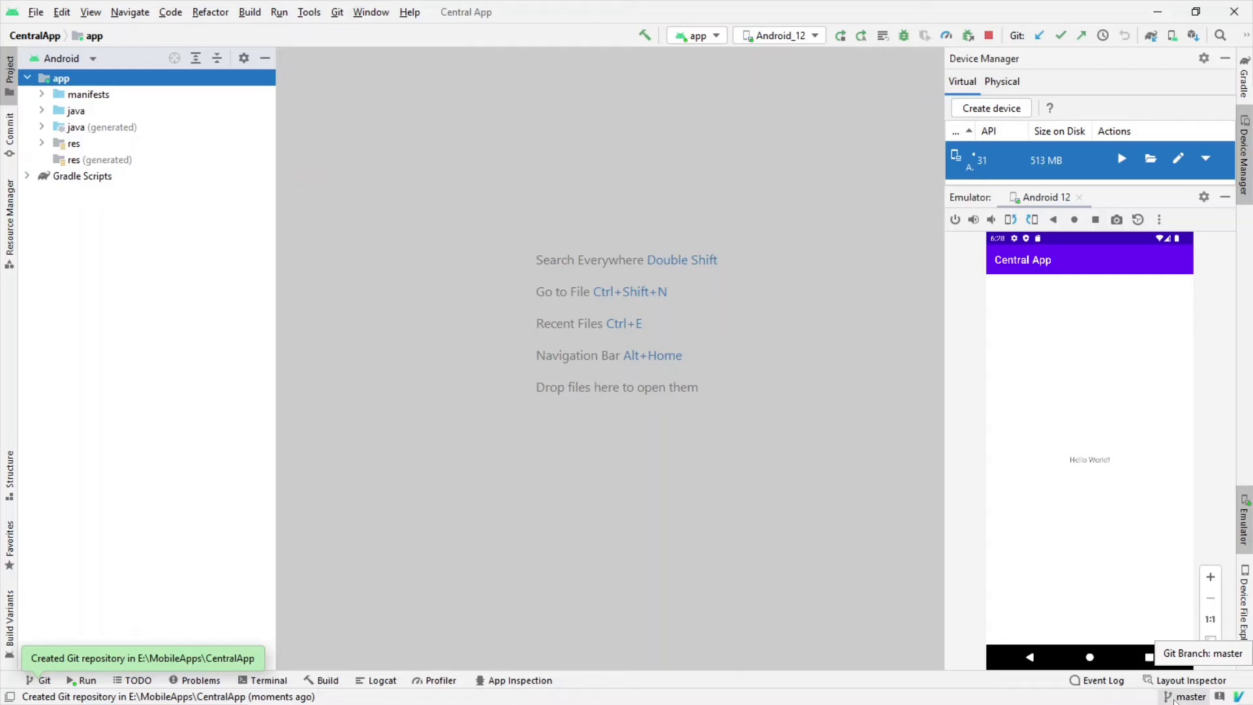
# Step: Inspect the project's Git branches and the Git commands available after enabling version control
pyautogui.click(1169, 697)
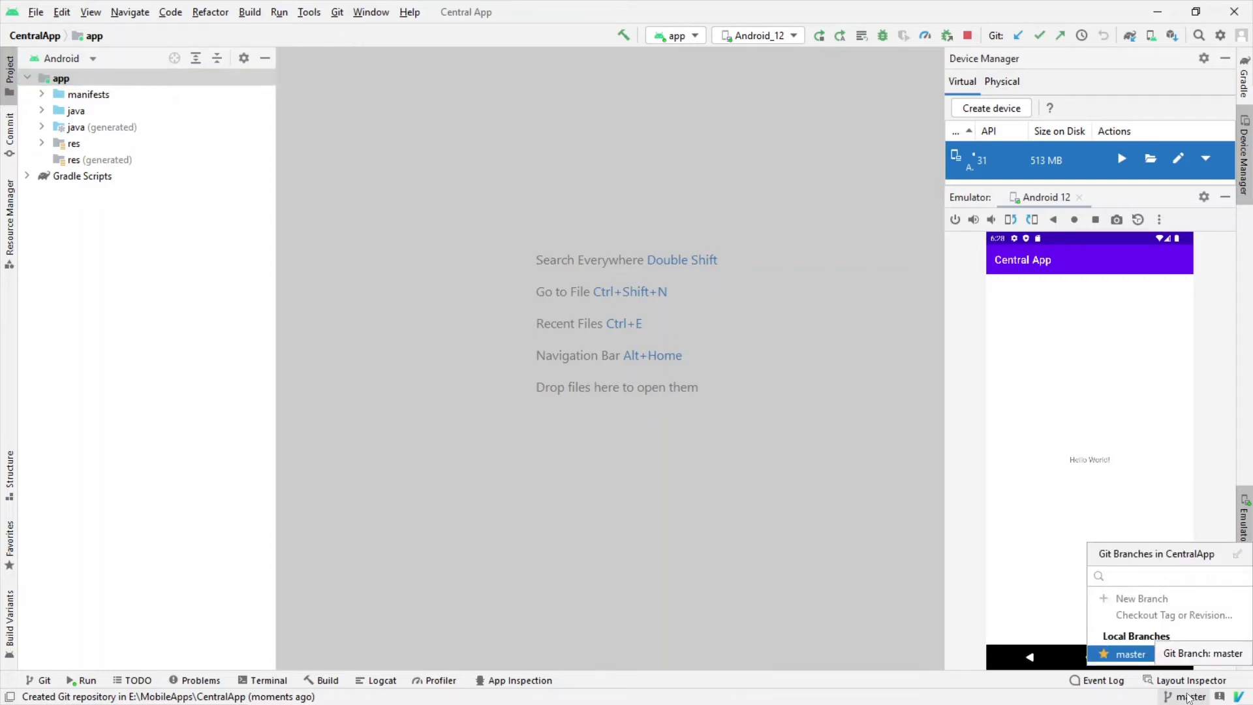
pyautogui.click(809, 482)
pyautogui.click(337, 14)
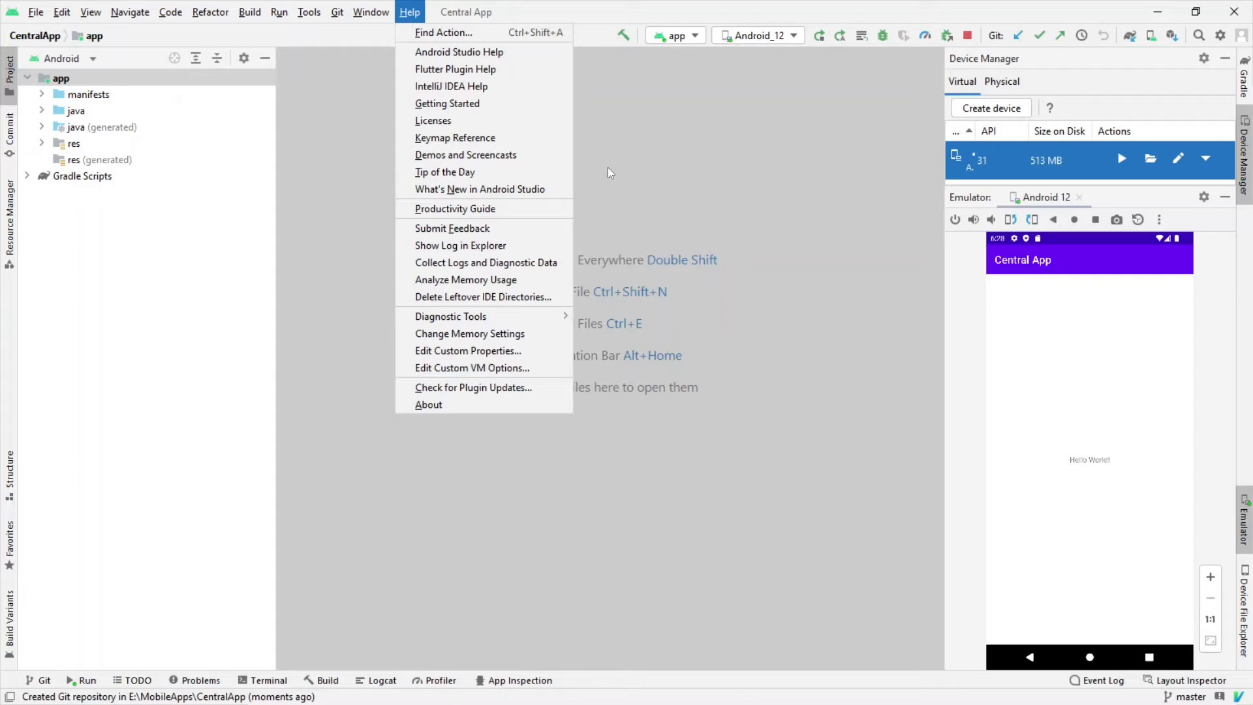
pyautogui.click(662, 160)
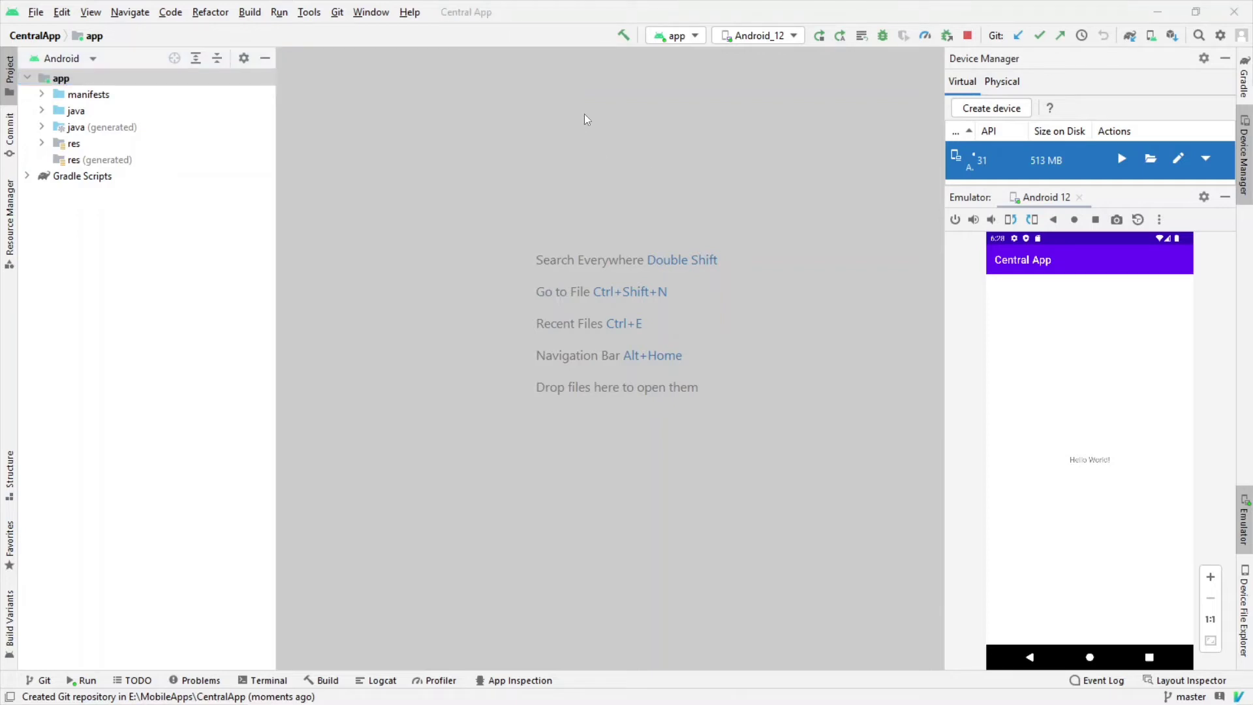
# Step: Switch to the central-app page in the browser and examine the git add and git commit commands
pyautogui.hotkey('alt', 'Tab')
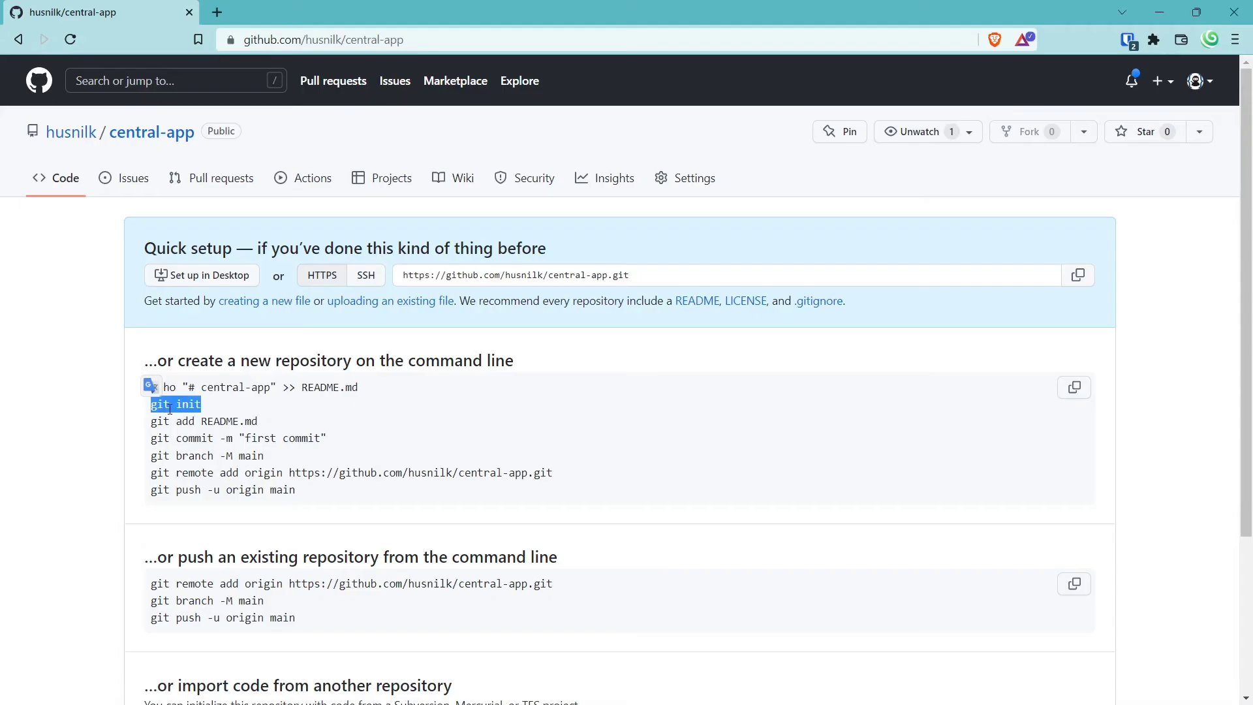
pyautogui.moveTo(151, 425); pyautogui.dragTo(270, 427)
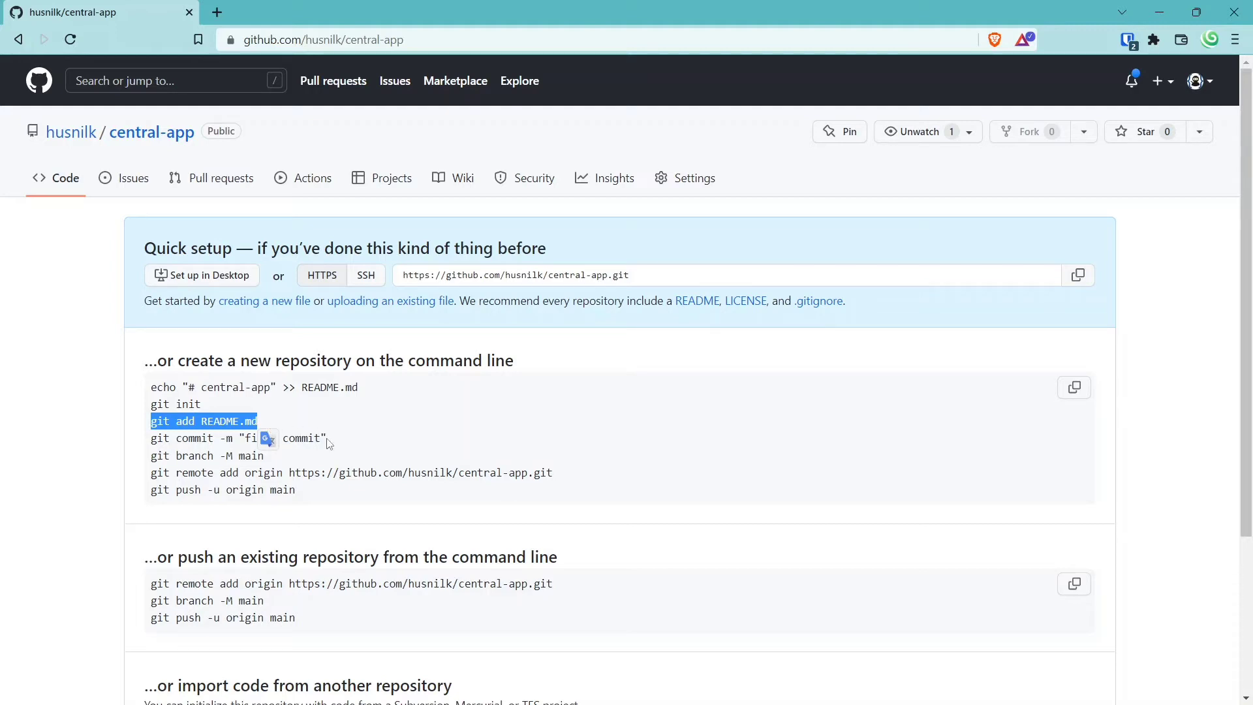
pyautogui.moveTo(148, 438); pyautogui.dragTo(328, 438)
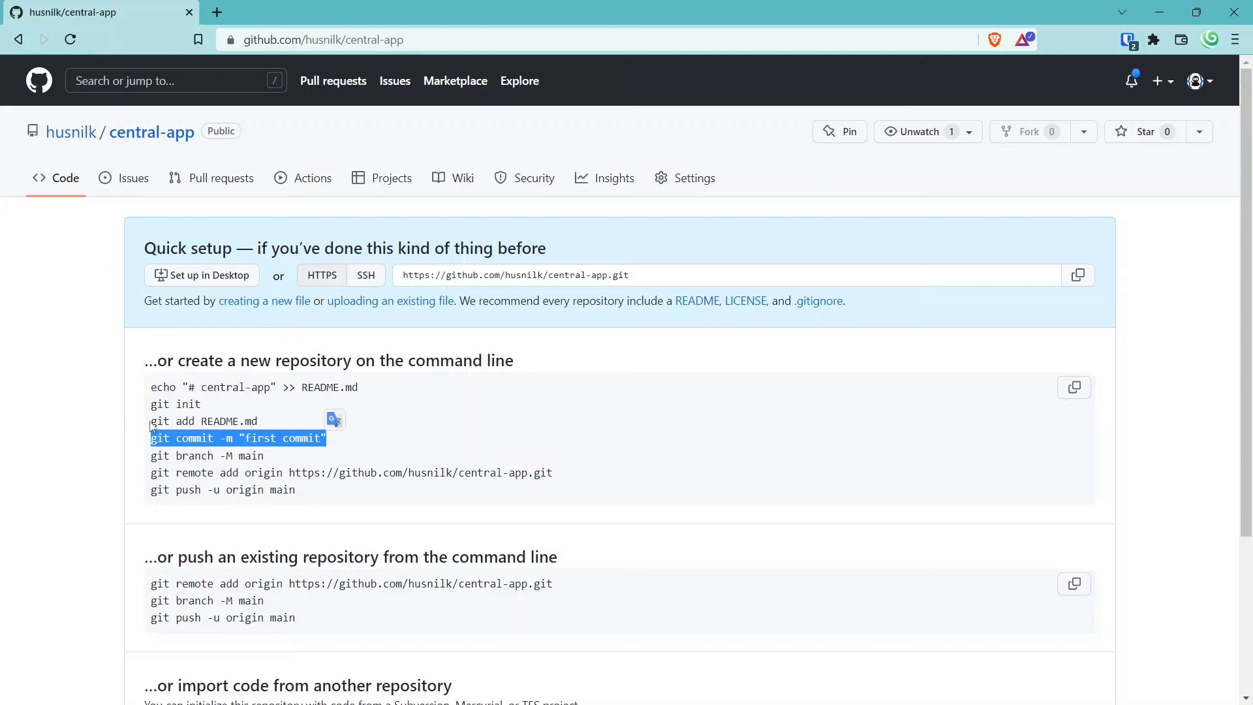
pyautogui.moveTo(150, 423); pyautogui.dragTo(328, 438)
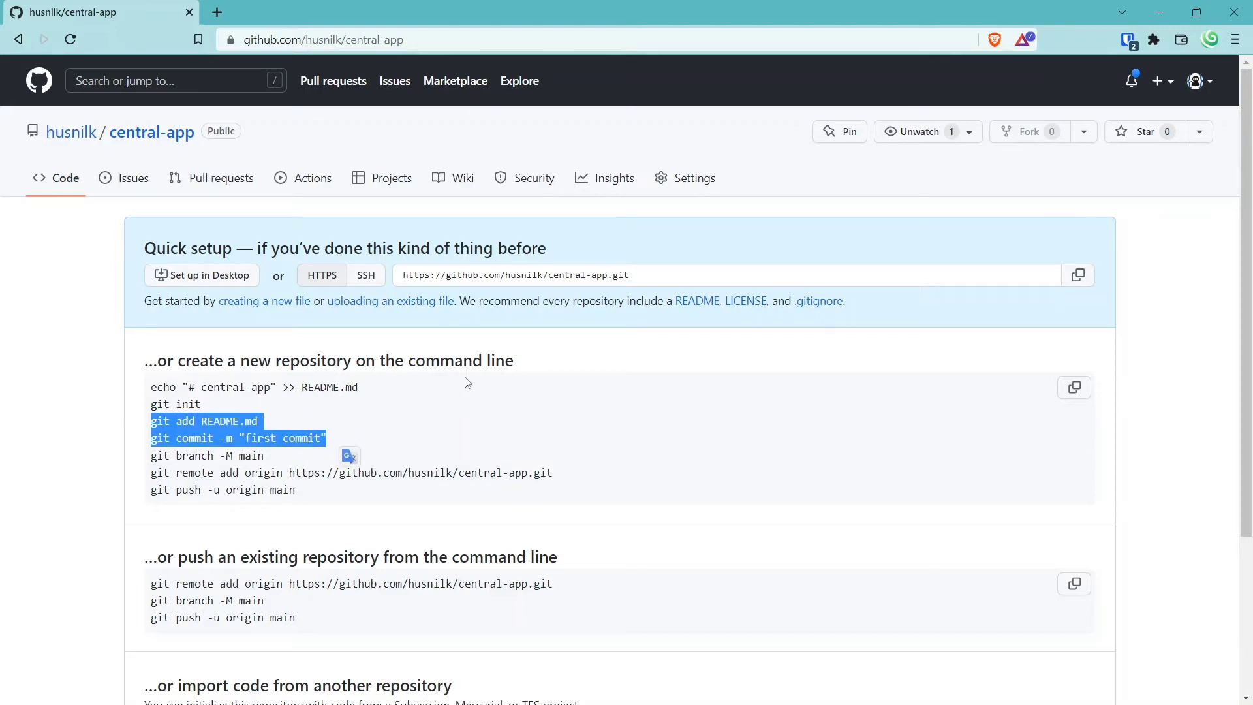
# Step: Switch to Android Studio, start a commit to master and include all unversioned files in it
pyautogui.hotkey('alt', 'Tab')
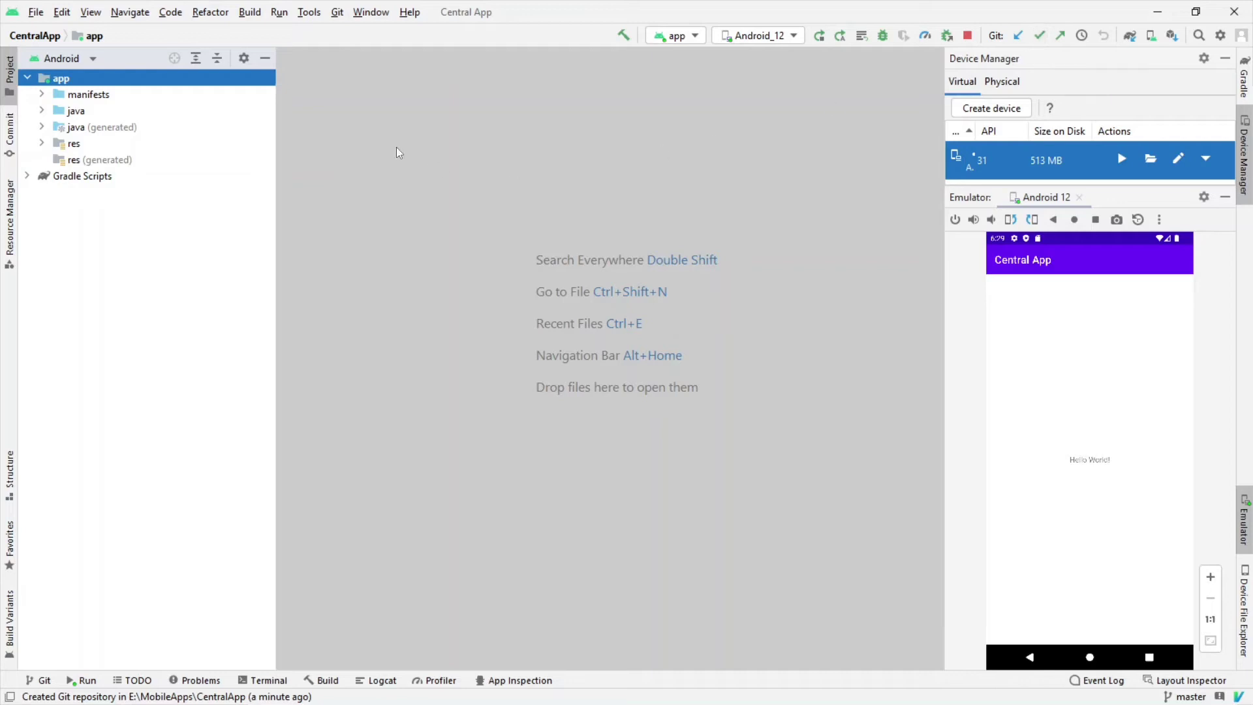
pyautogui.click(338, 13)
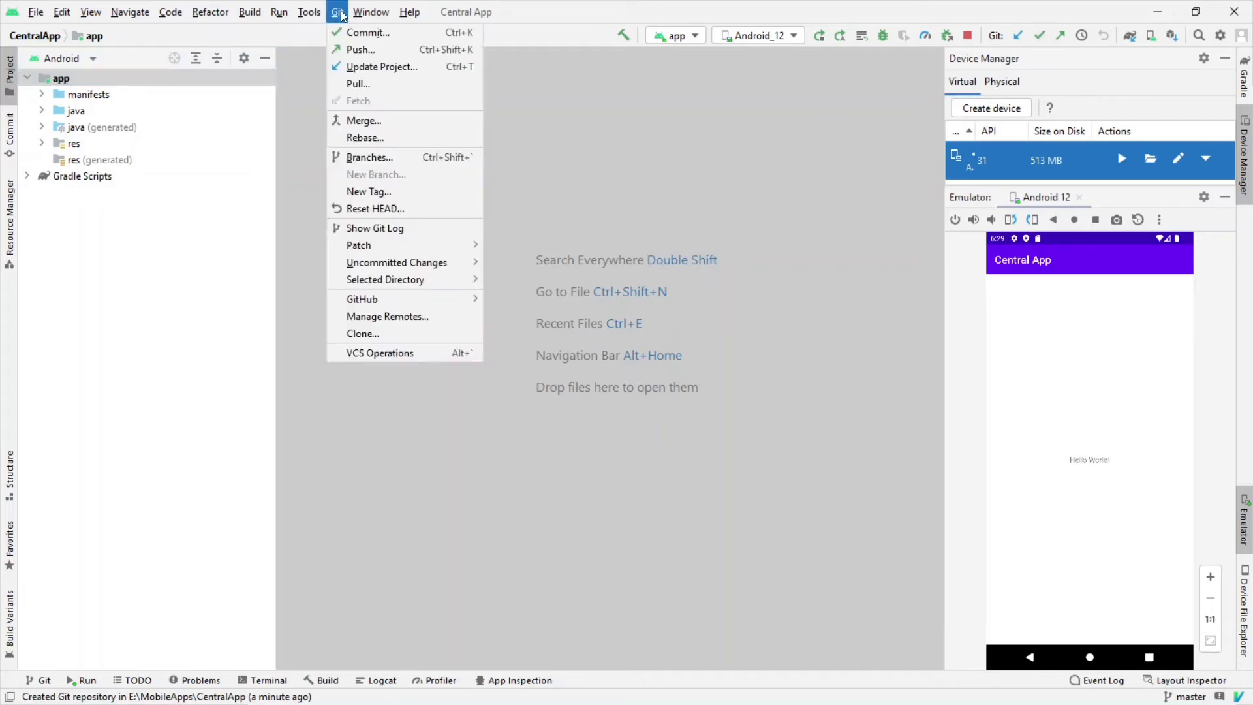
pyautogui.click(342, 31)
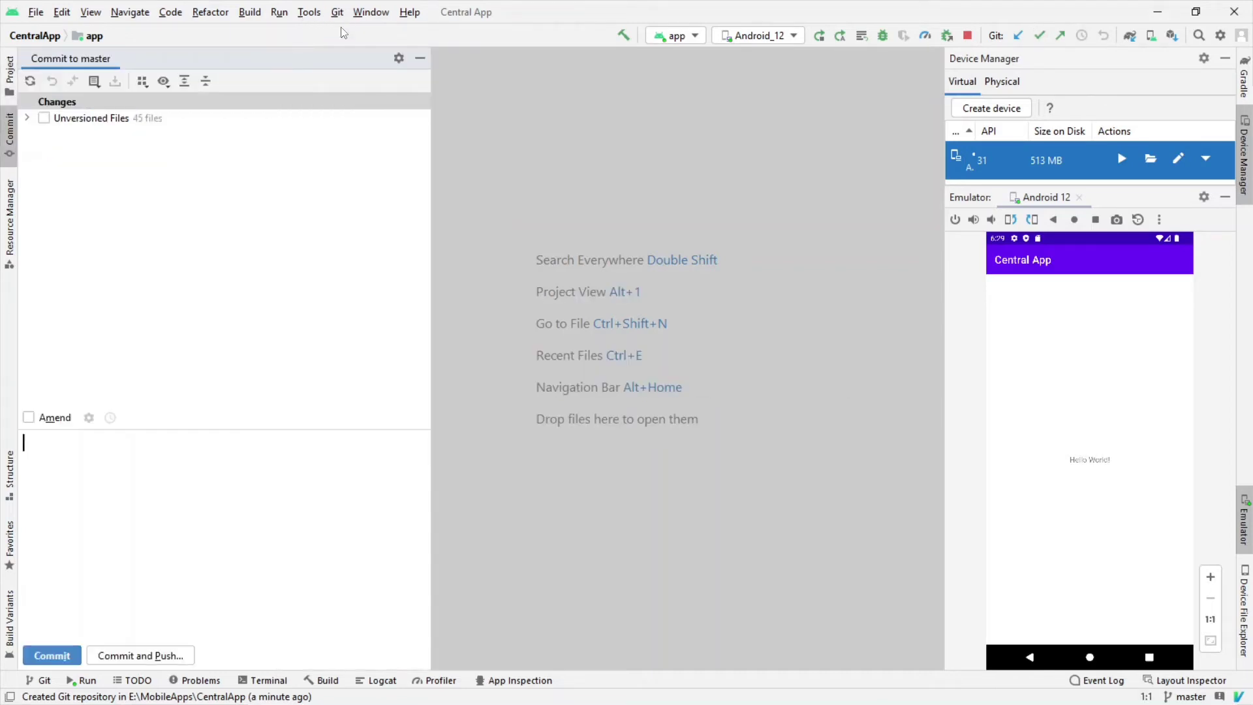
pyautogui.click(27, 119)
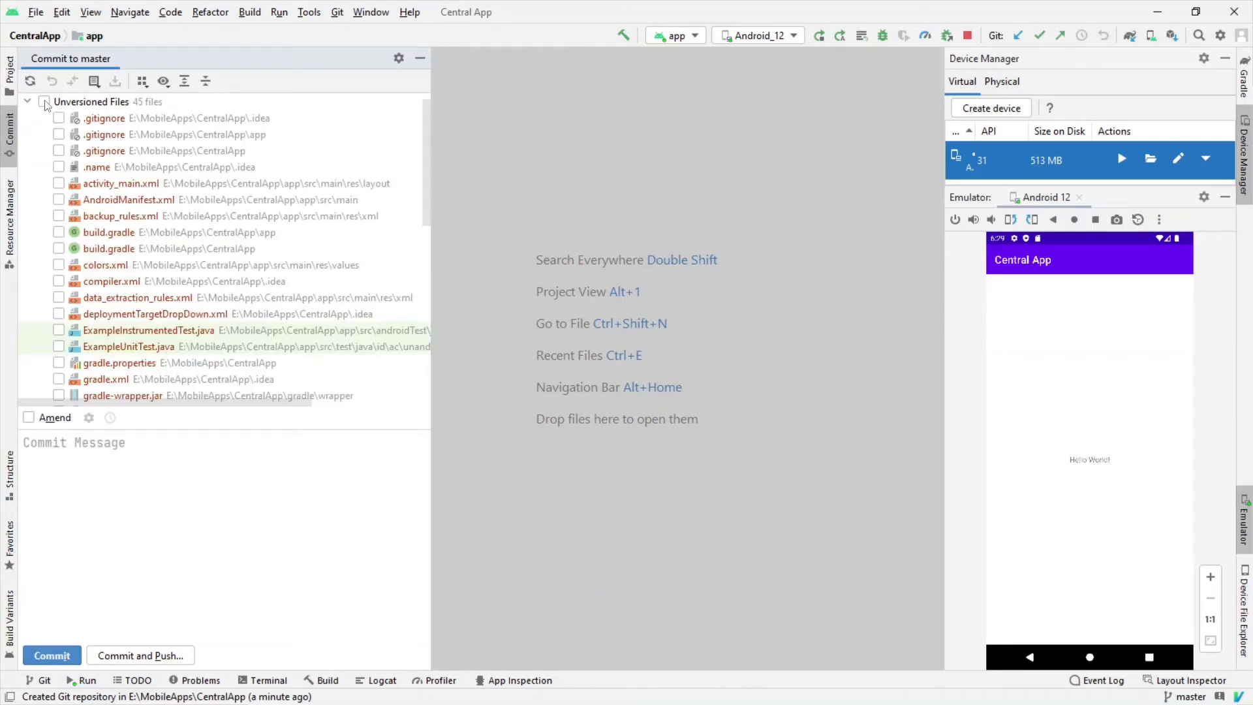
pyautogui.scroll(-4, 118, 134)
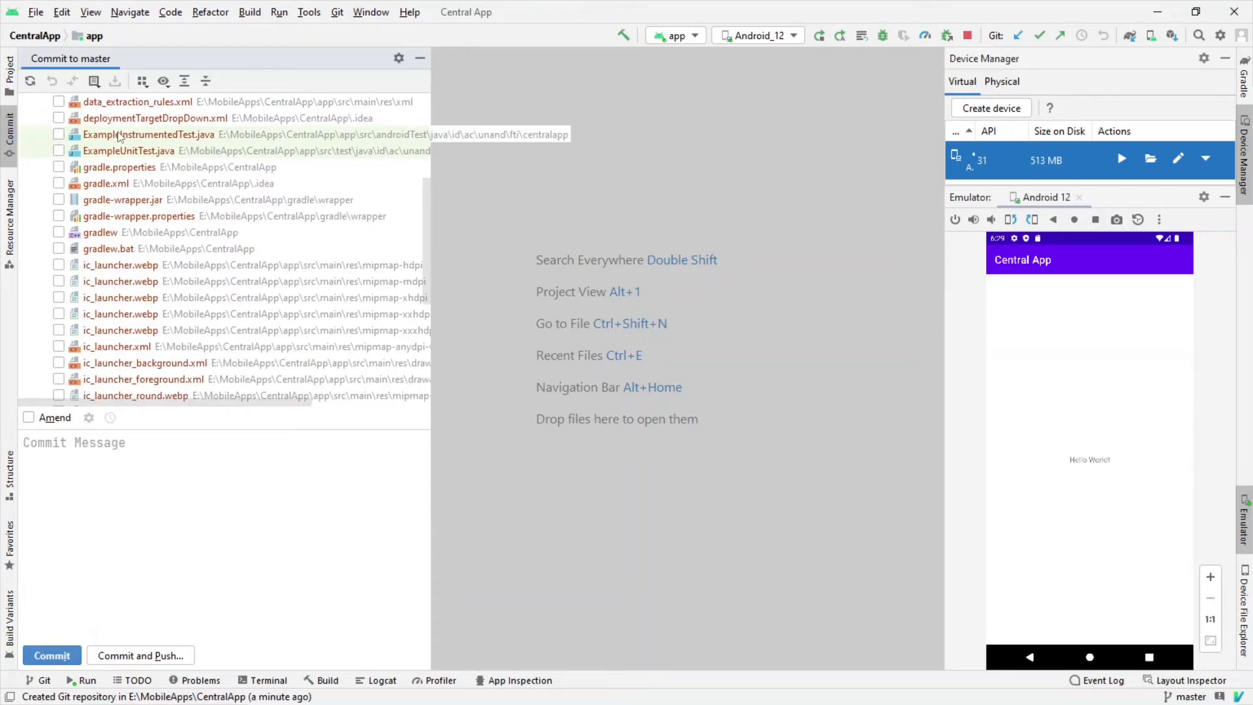
pyautogui.scroll(5, 118, 134)
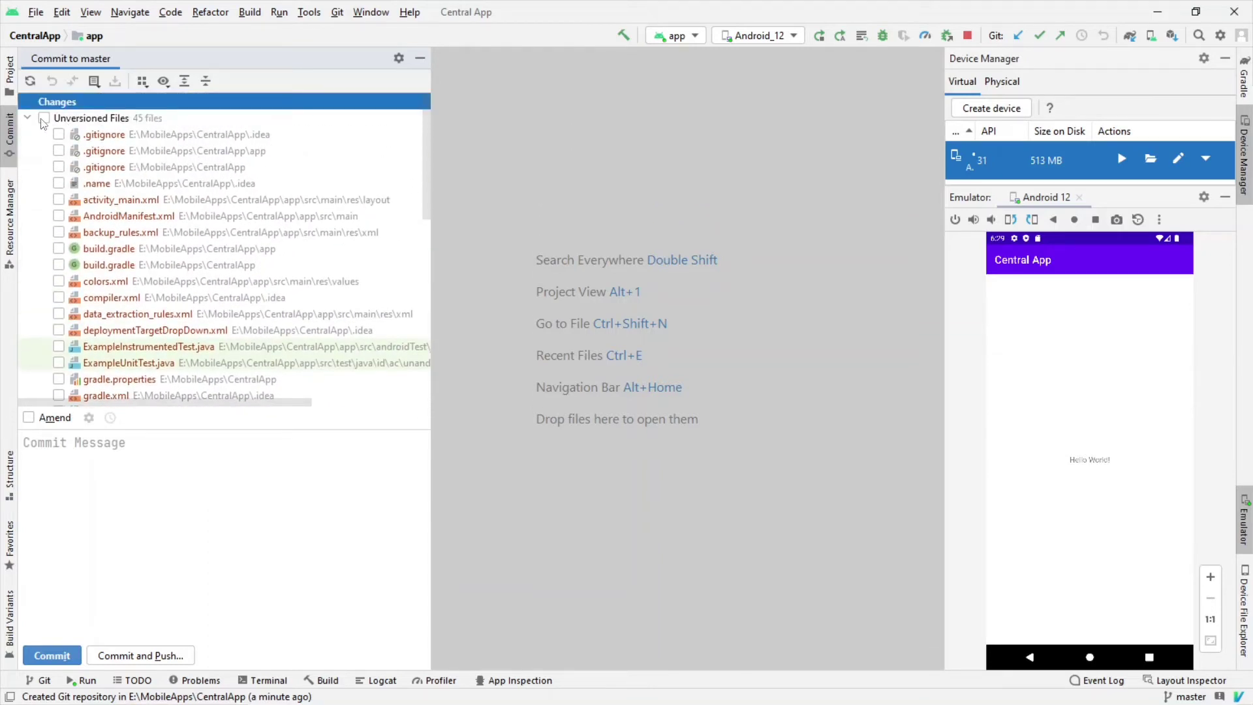
pyautogui.click(44, 118)
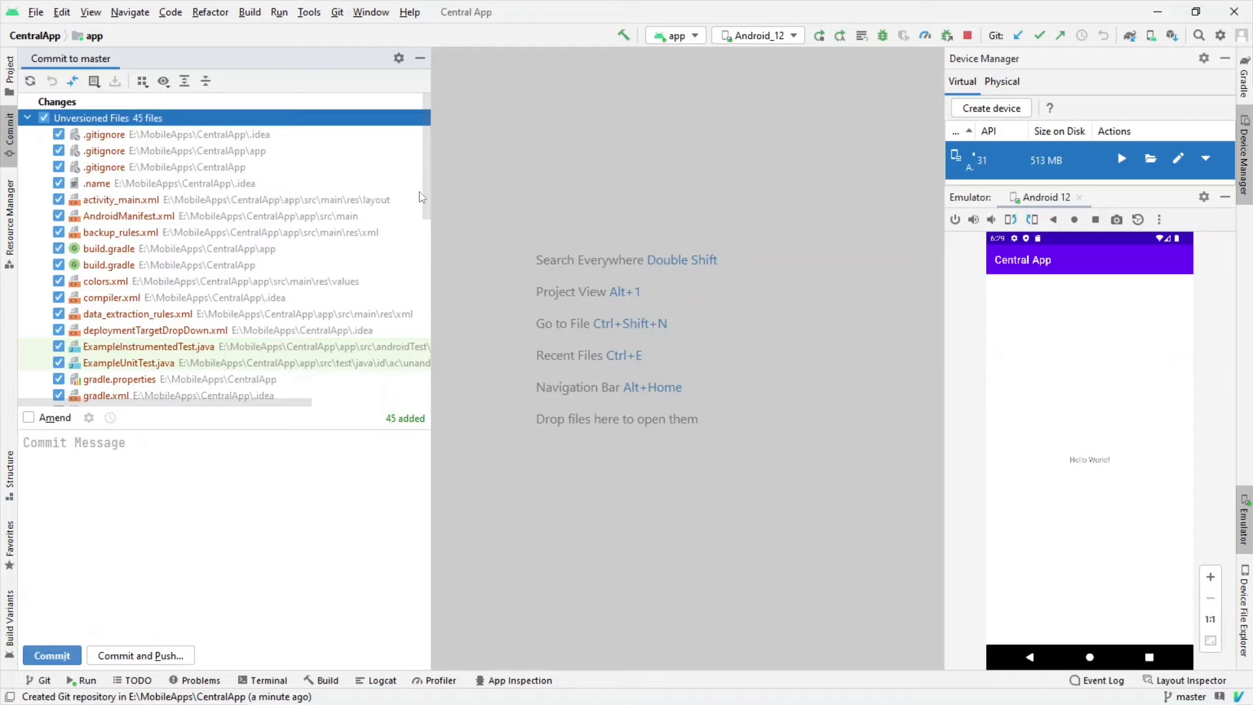
pyautogui.moveTo(426, 174); pyautogui.dragTo(432, 98)
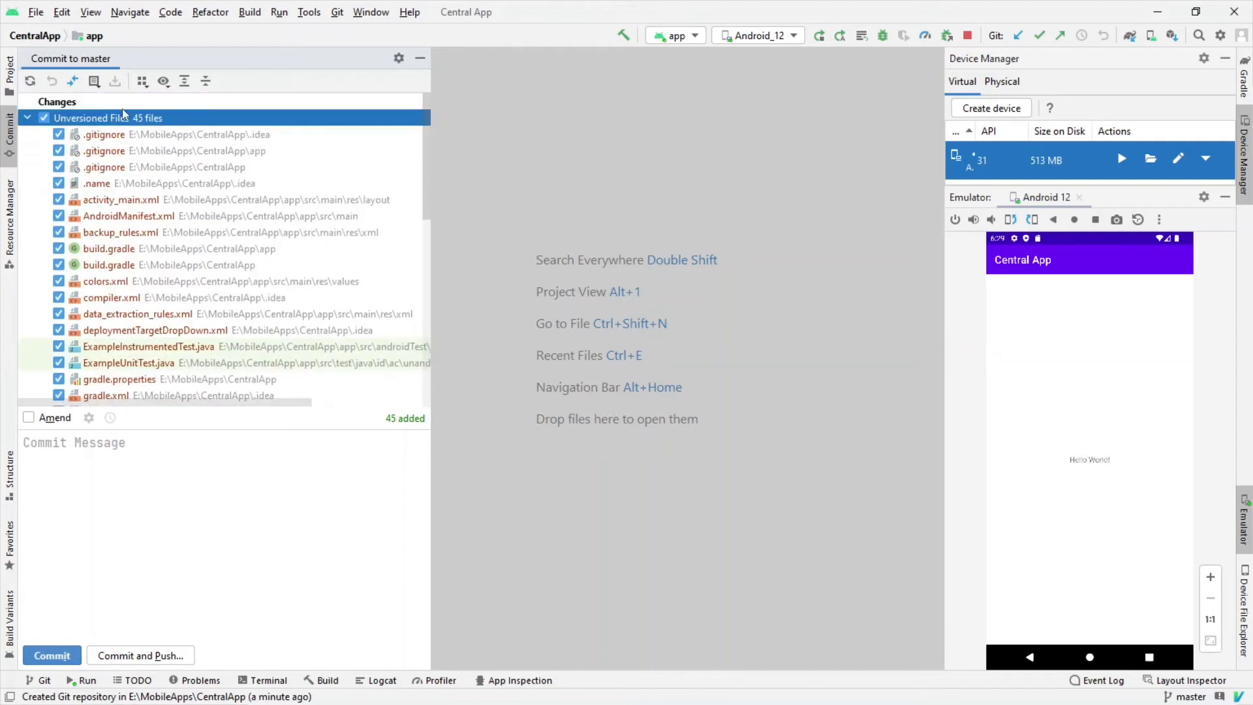
pyautogui.click(27, 118)
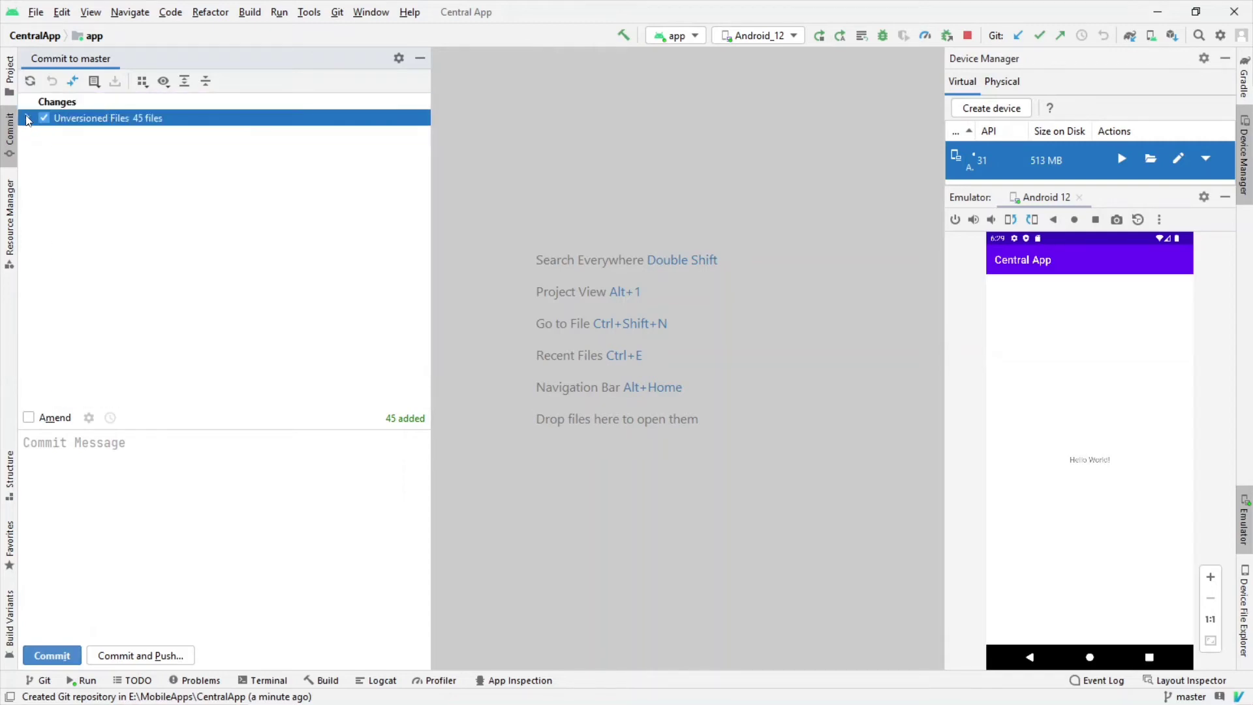
# Step: Commit the included files with the message "bismillah - first commit", going ahead despite the commit checks
pyautogui.click(65, 462)
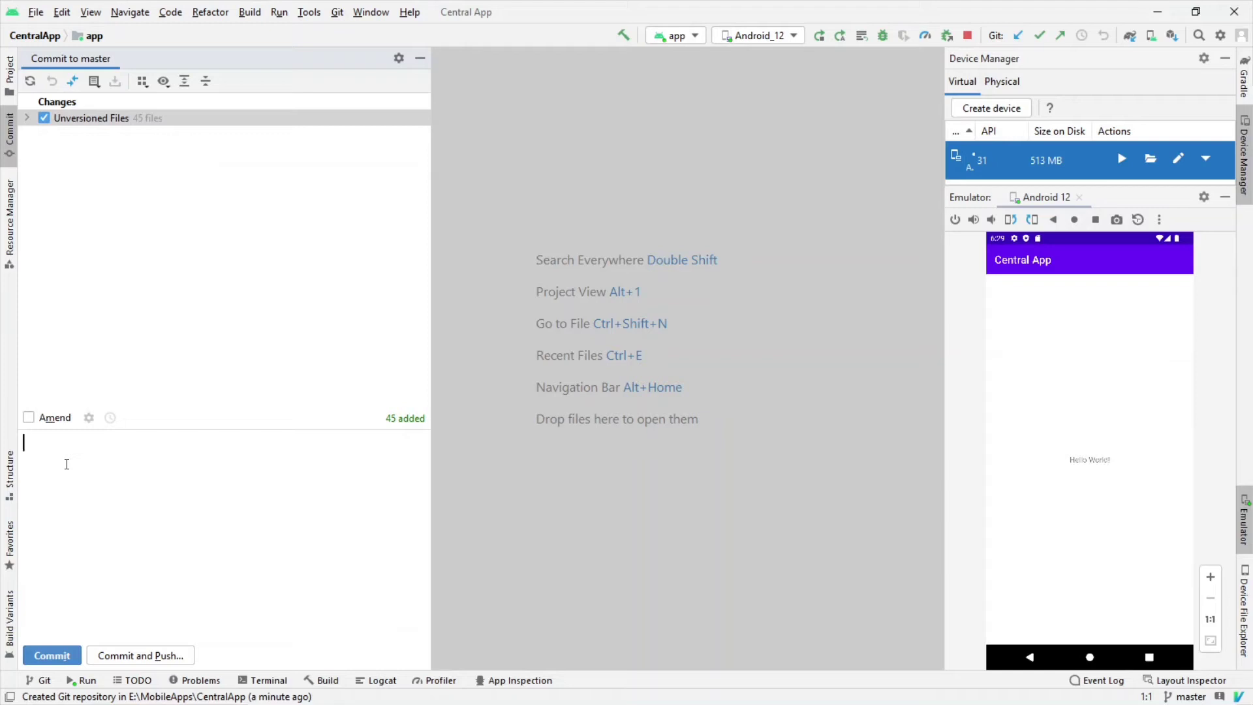
pyautogui.write('first commit')
pyautogui.press('Home')
pyautogui.write('bismillah -')
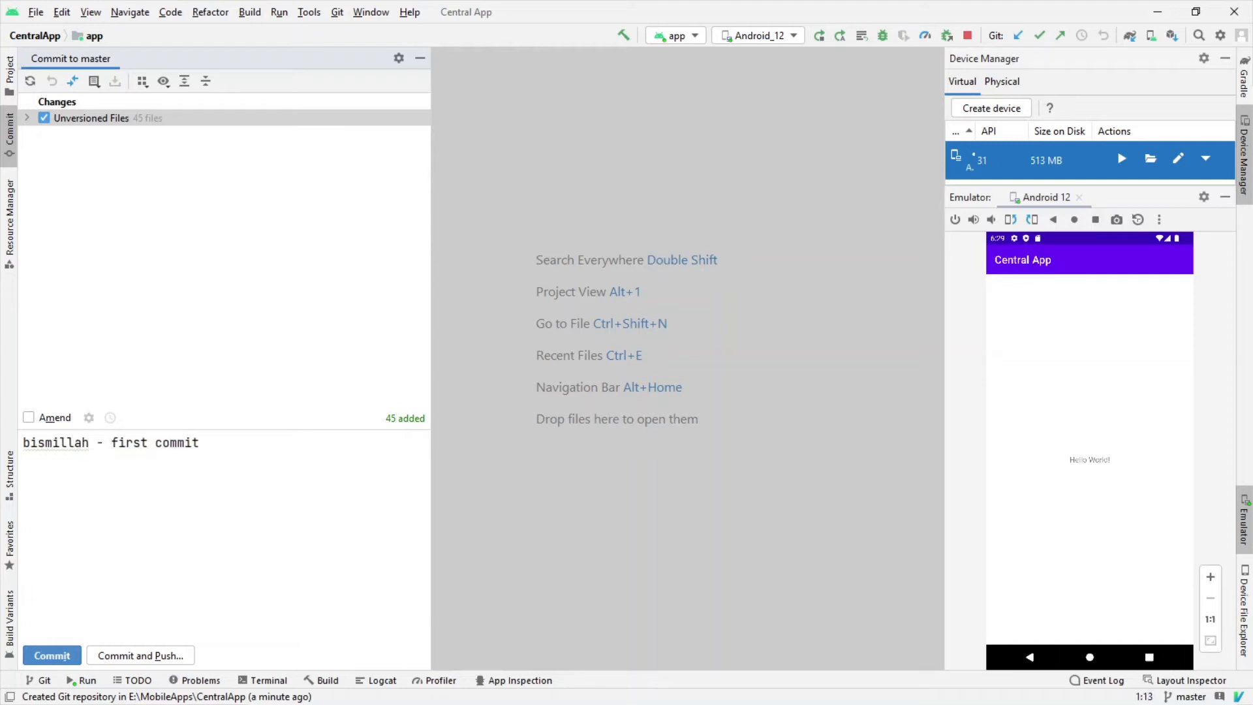
pyautogui.click(59, 656)
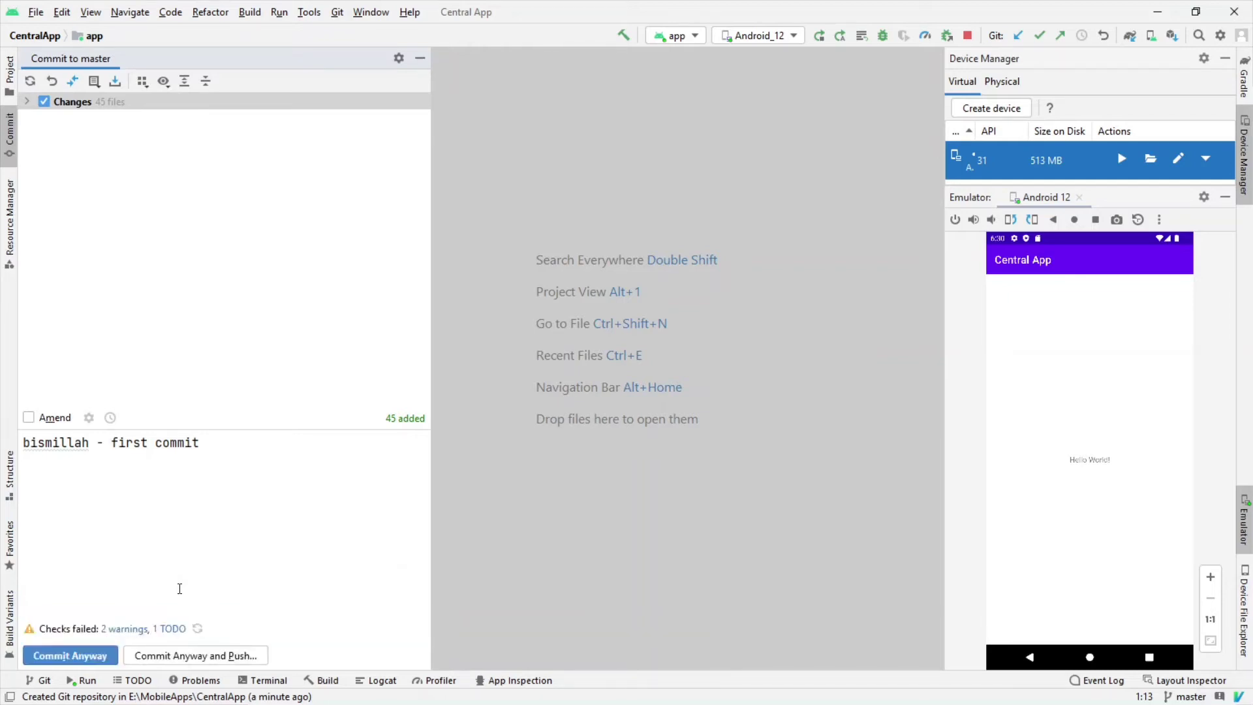
pyautogui.click(68, 656)
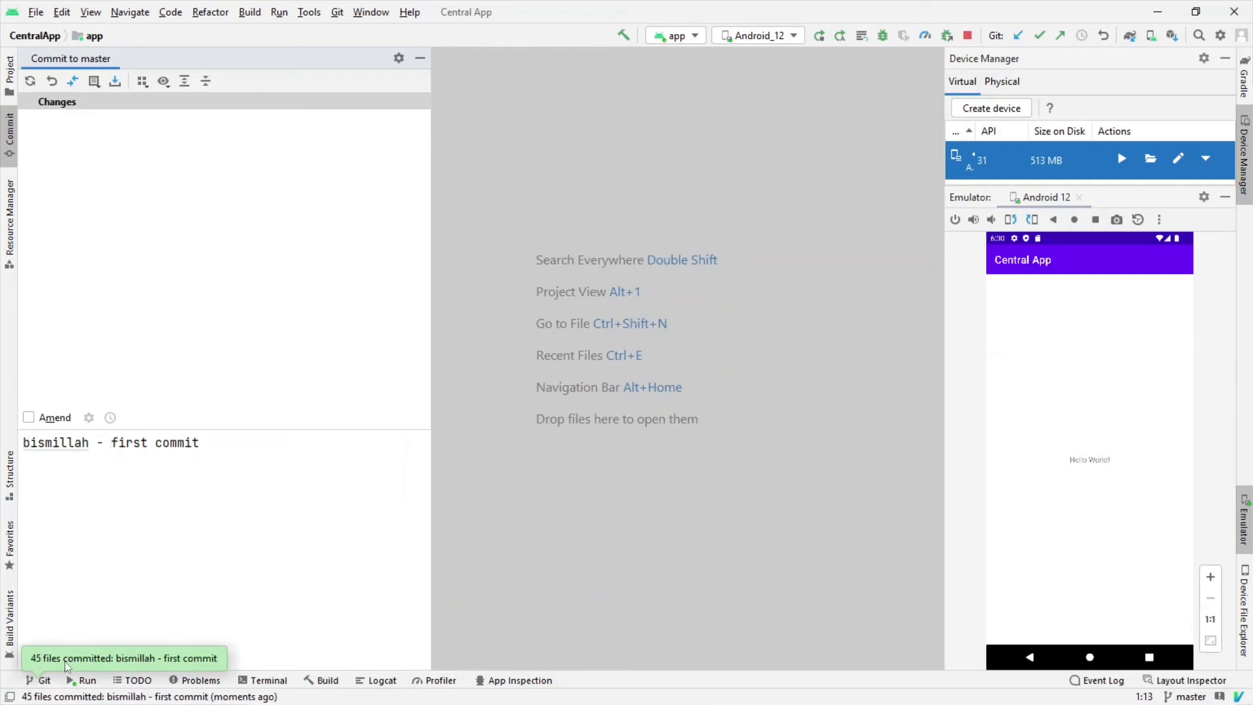
pyautogui.click(160, 596)
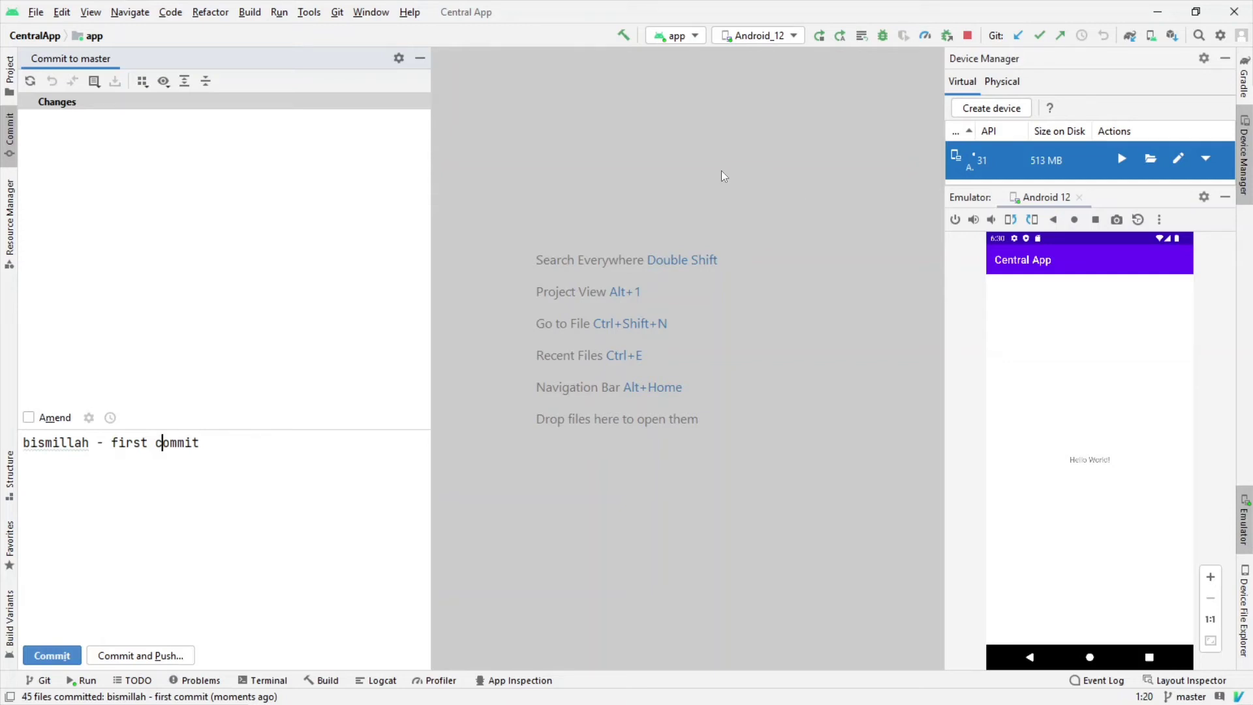
# Step: Switch to the central-app page in the browser and examine the git branch command and its branch name
pyautogui.hotkey('alt', 'Tab')
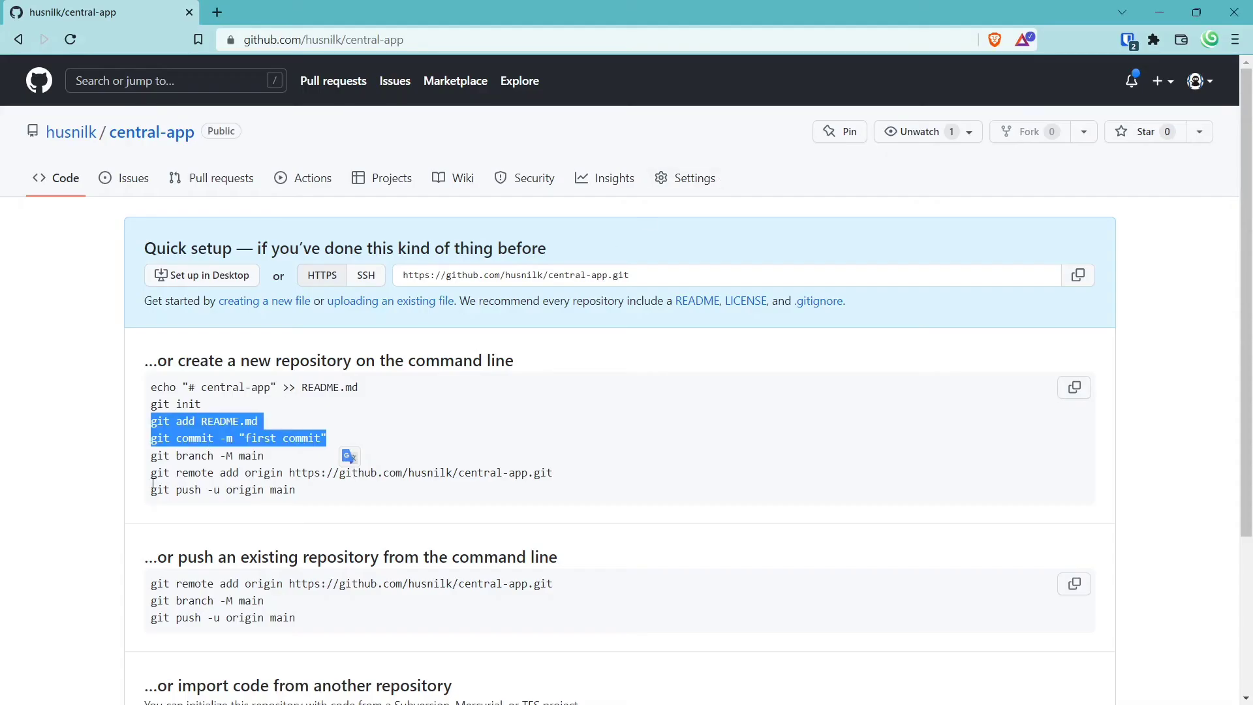
pyautogui.moveTo(150, 455); pyautogui.dragTo(285, 462)
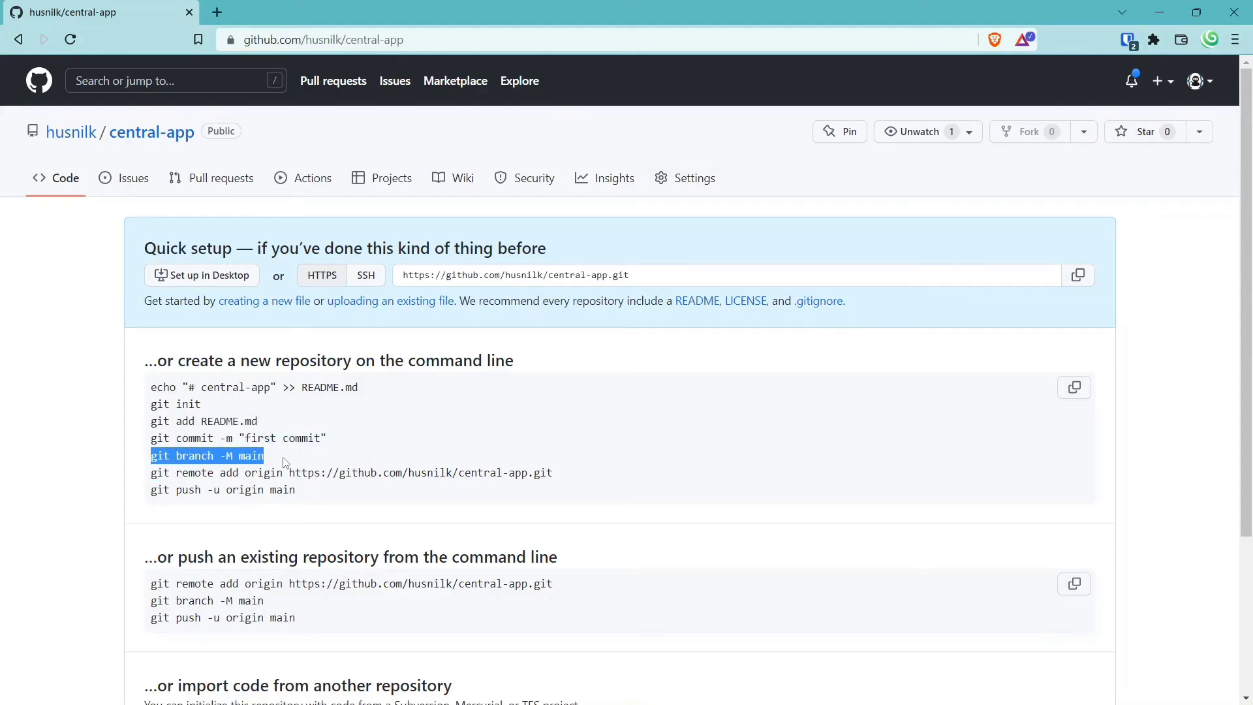
pyautogui.doubleClick(241, 456)
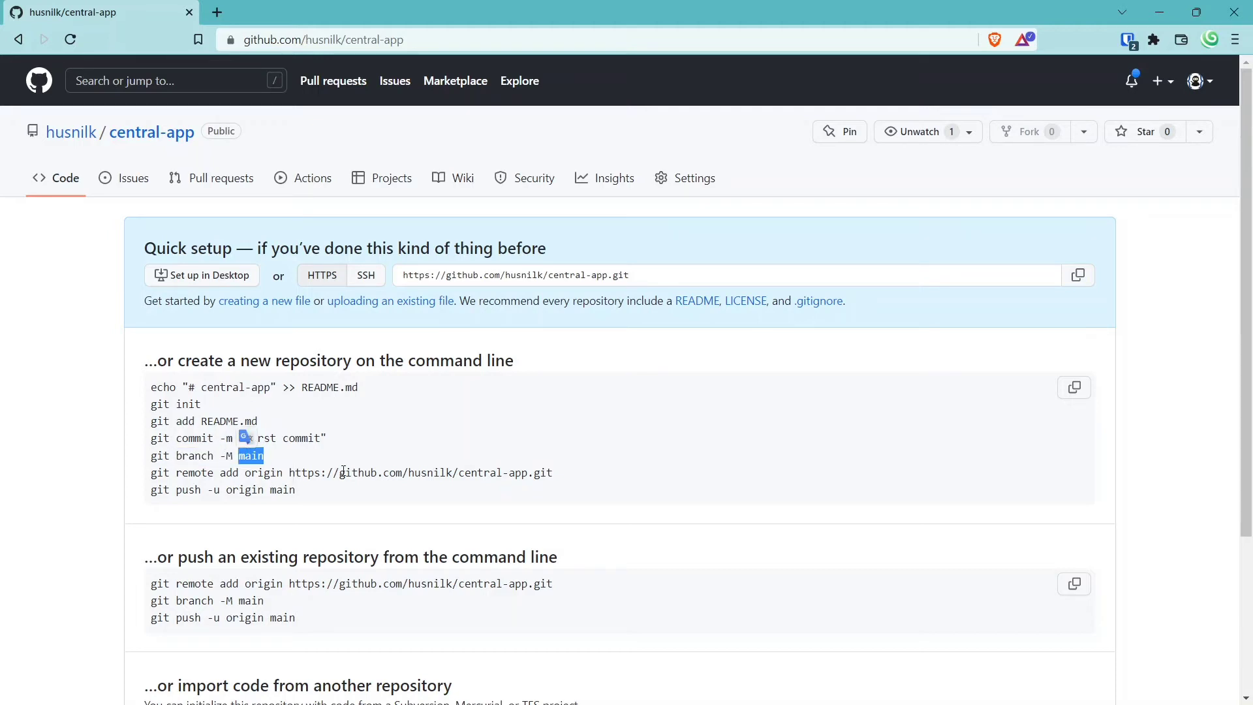
# Step: Switch to Android Studio and rename the local Git branch master to main
pyautogui.hotkey('alt', 'Tab')
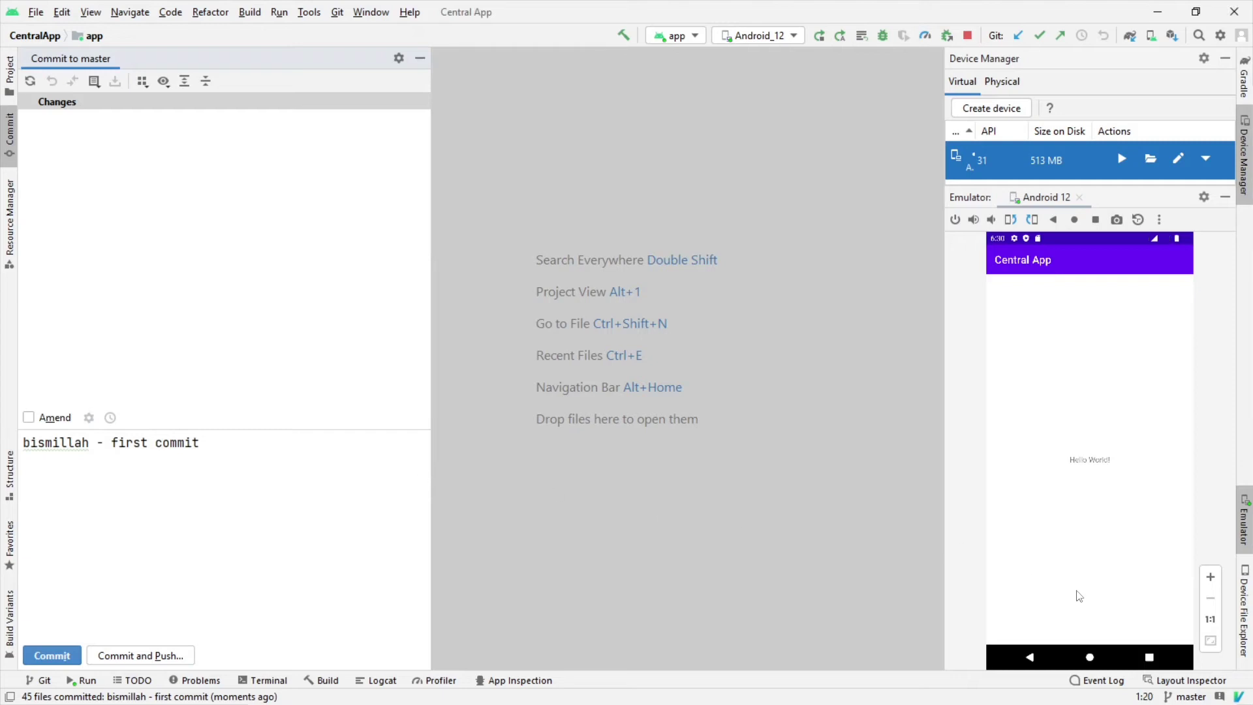
pyautogui.click(1175, 697)
pyautogui.press('Escape')
pyautogui.click(338, 16)
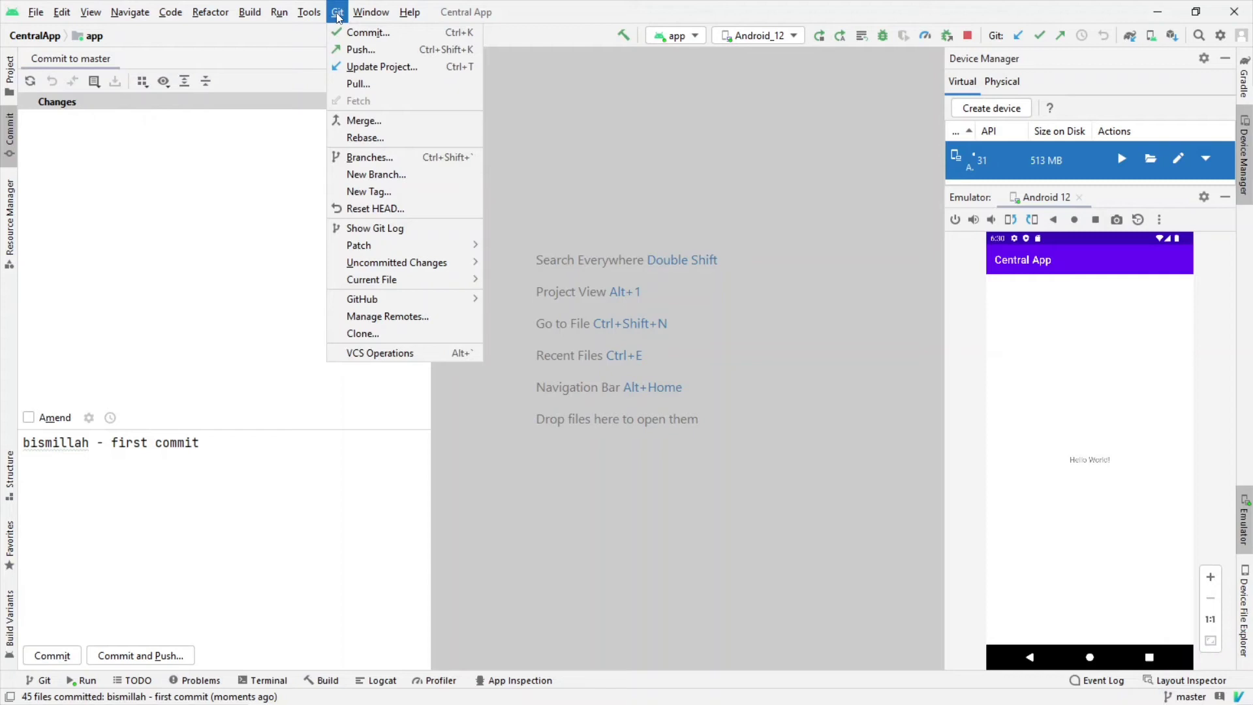
pyautogui.click(370, 158)
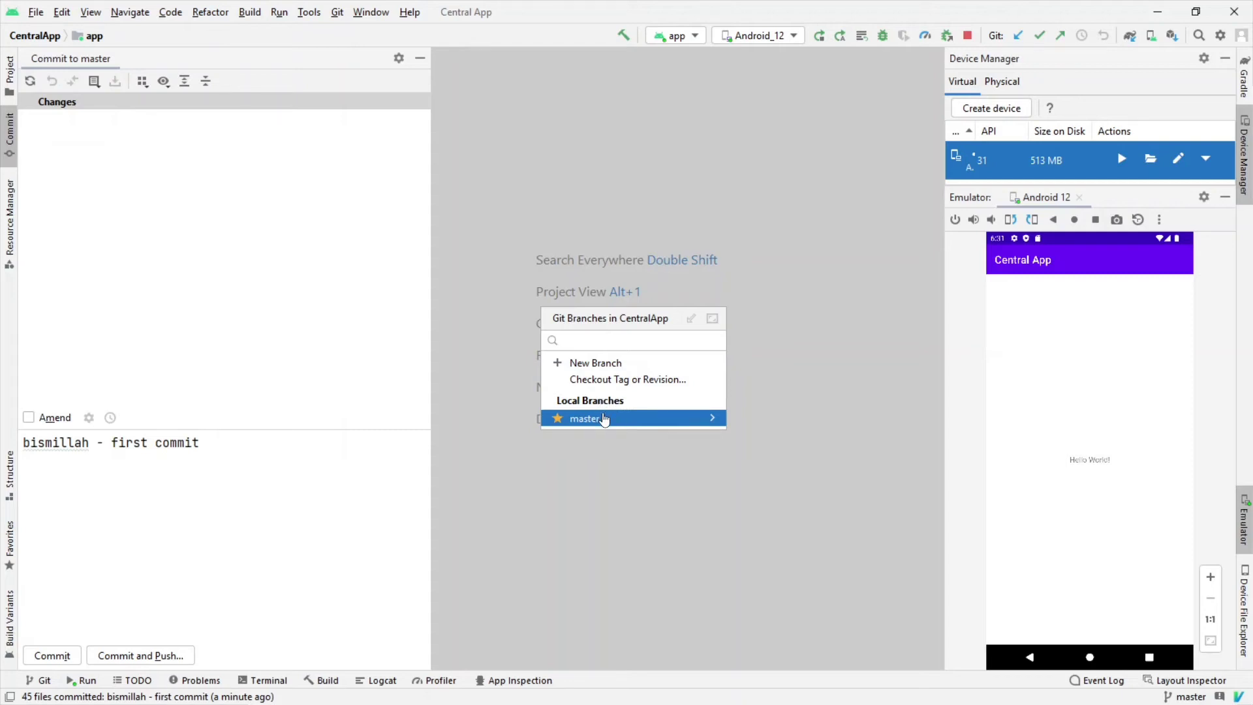
pyautogui.moveTo(605, 418)
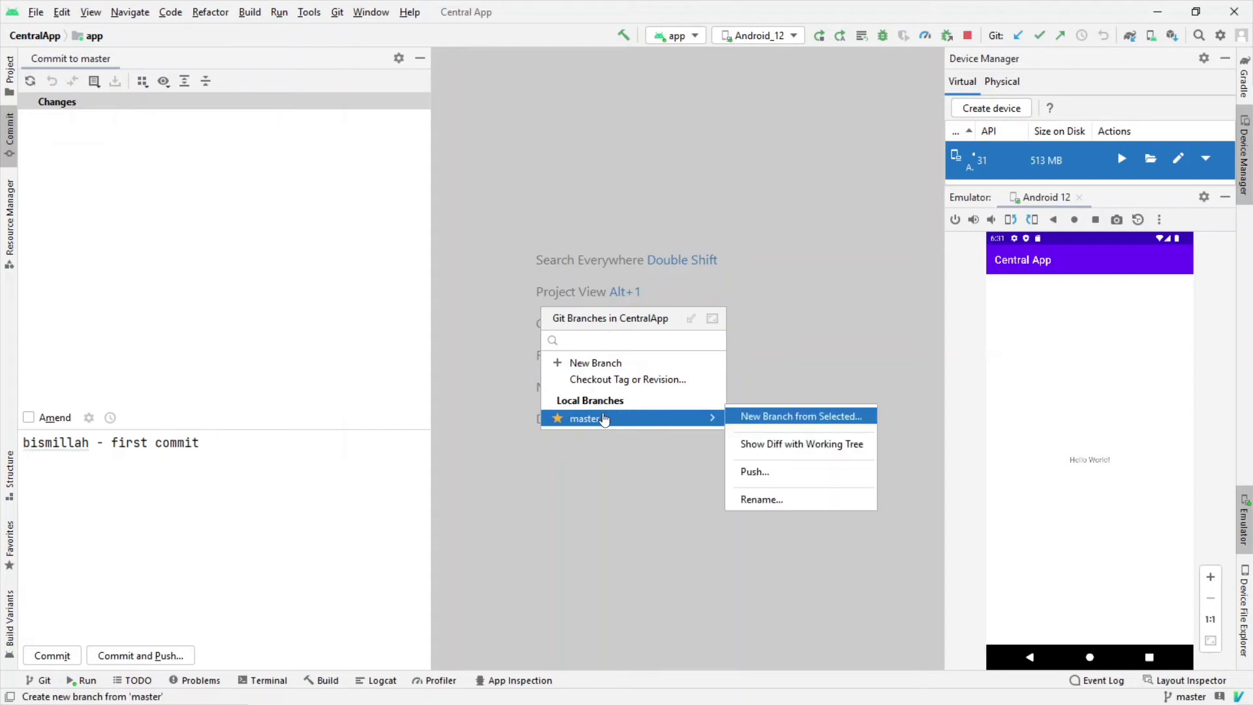
pyautogui.click(773, 501)
pyautogui.write('main')
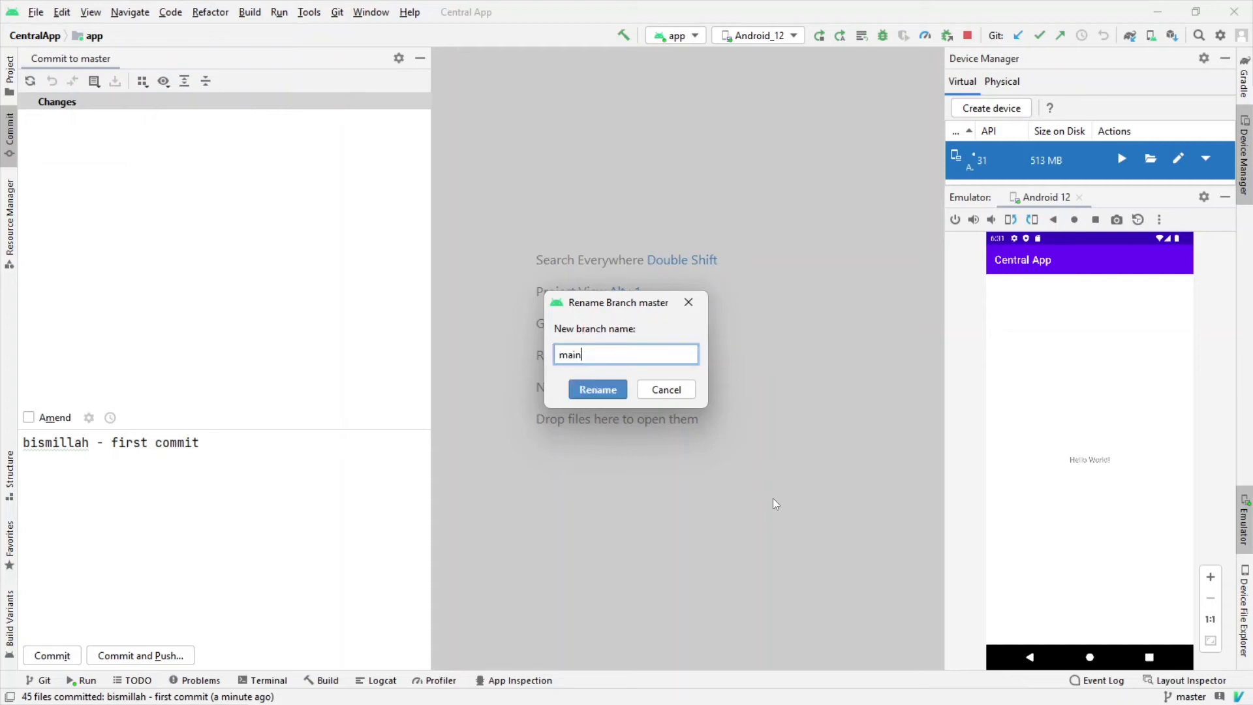
pyautogui.click(592, 386)
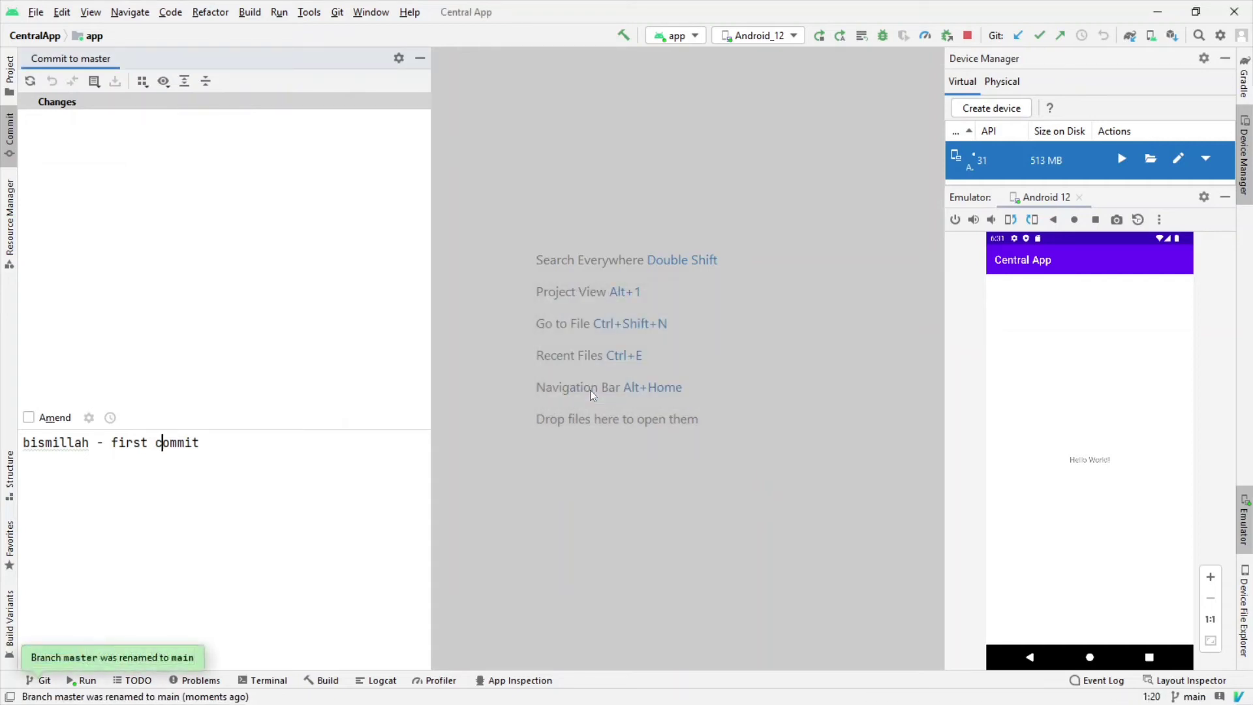
# Step: Switch to the central-app page in the browser and copy the repository URL from the git remote add origin command
pyautogui.hotkey('alt', 'Tab')
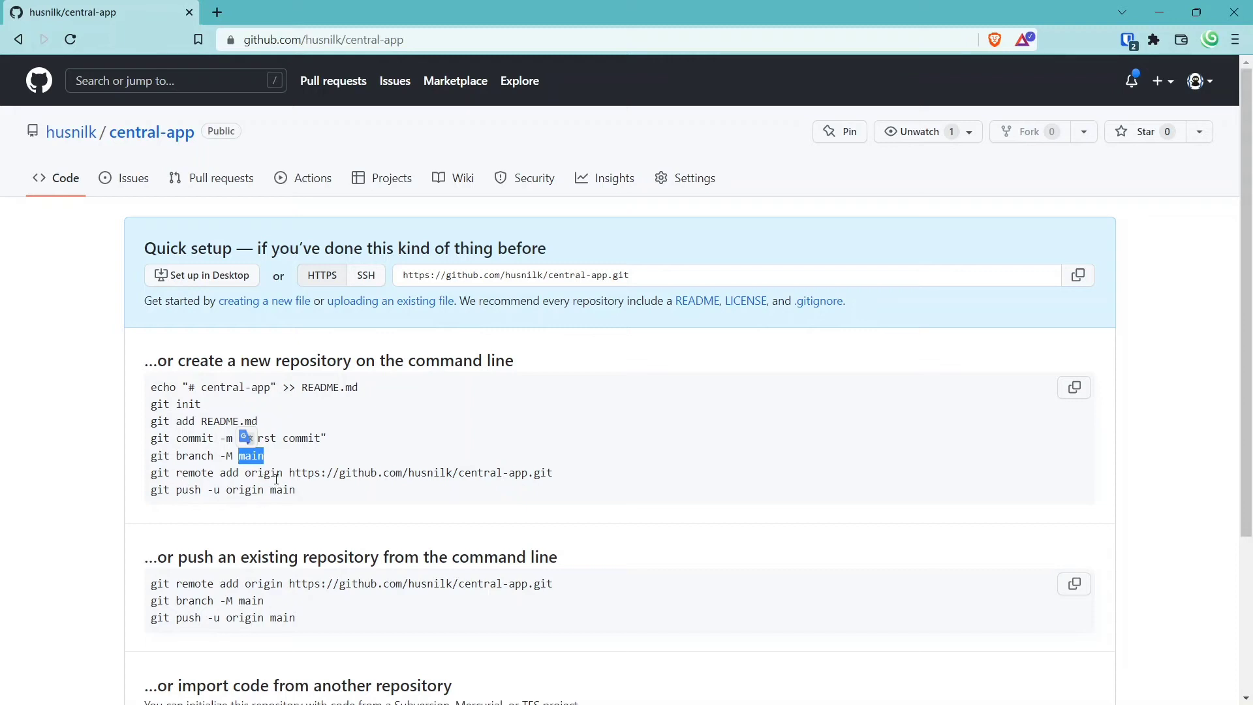
pyautogui.moveTo(289, 473); pyautogui.dragTo(555, 476)
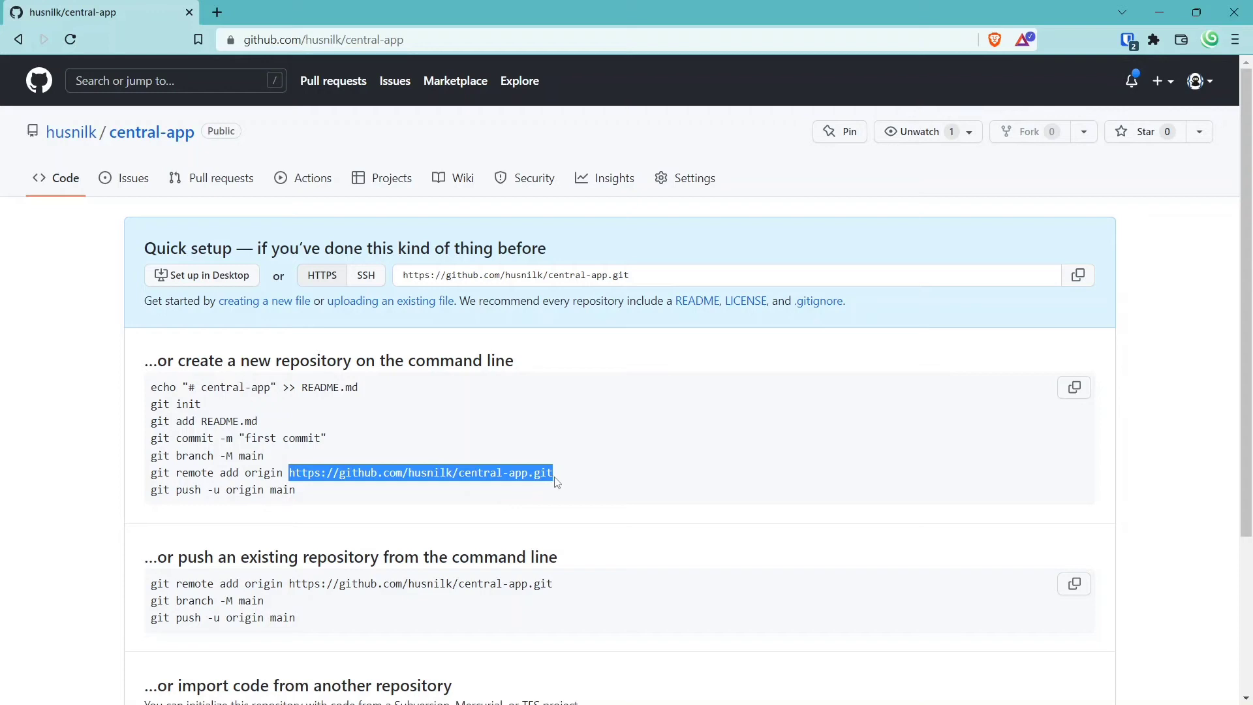
pyautogui.rightClick(448, 475)
pyautogui.click(478, 491)
pyautogui.click(483, 496)
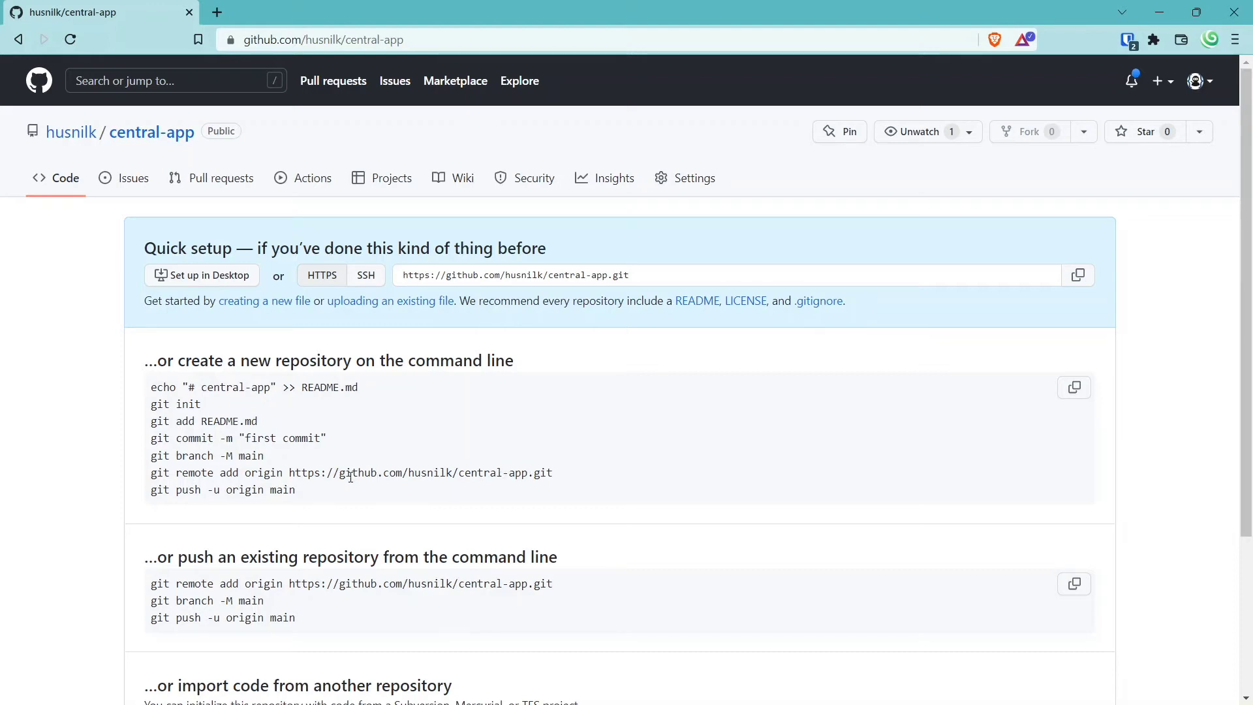
pyautogui.moveTo(289, 473); pyautogui.dragTo(554, 473)
pyautogui.rightClick(505, 480)
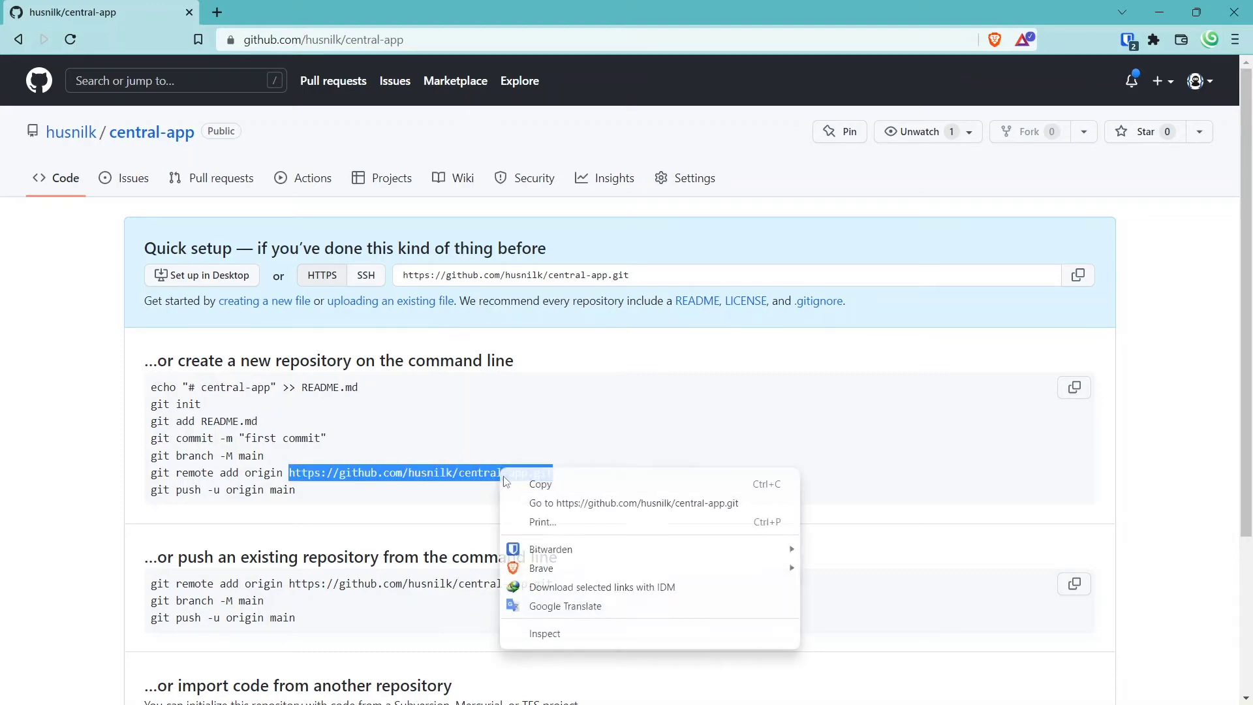
pyautogui.click(507, 484)
pyautogui.doubleClick(264, 472)
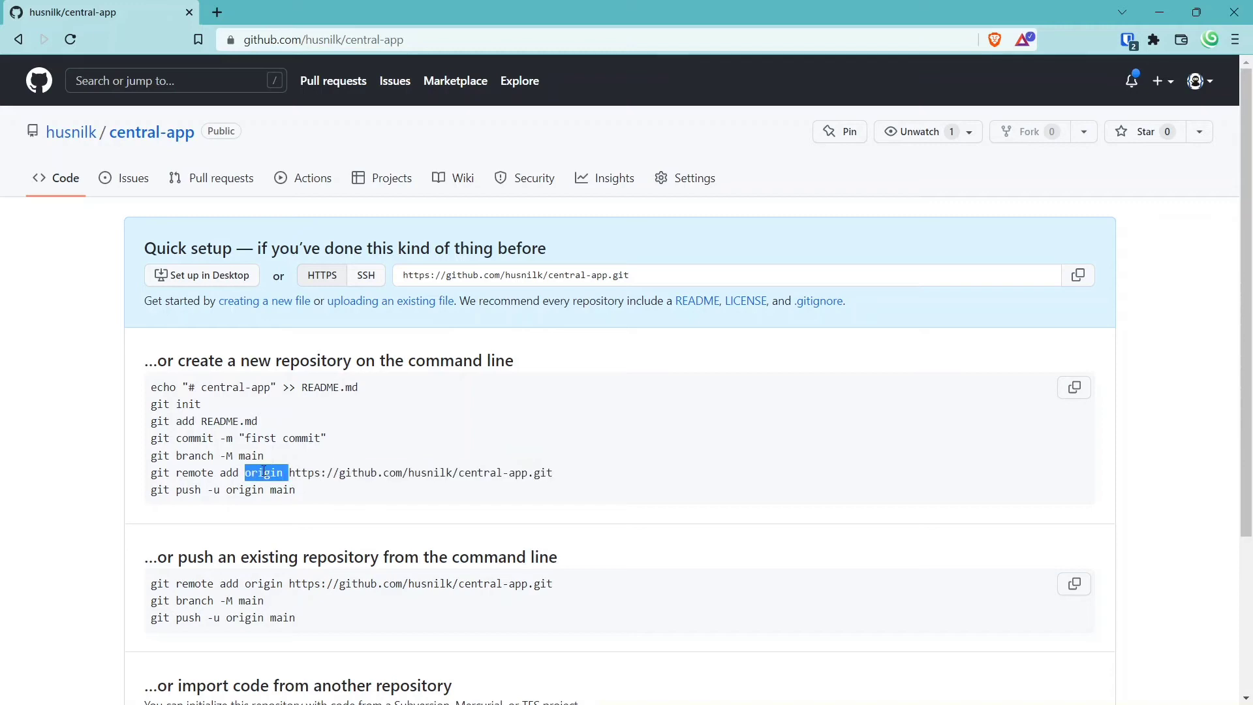
# Step: Switch to Android Studio and add a Git remote named origin with the copied central-app repository URL
pyautogui.hotkey('alt', 'Tab')
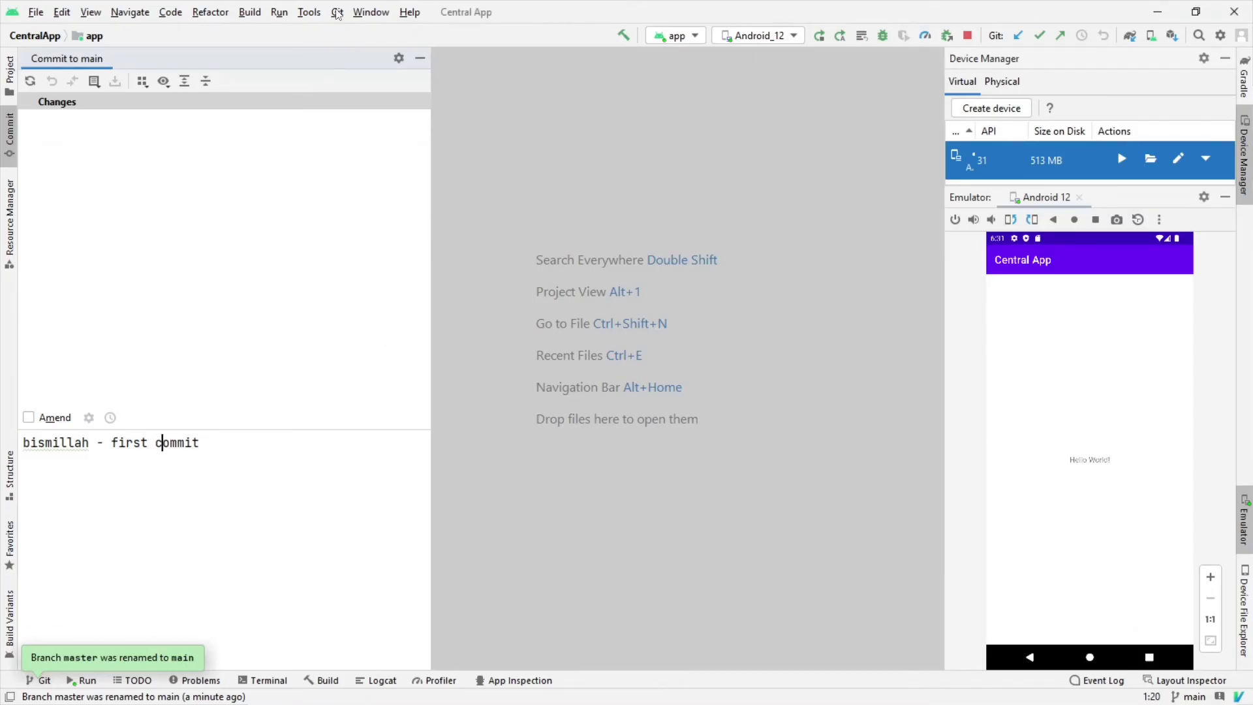
pyautogui.click(338, 13)
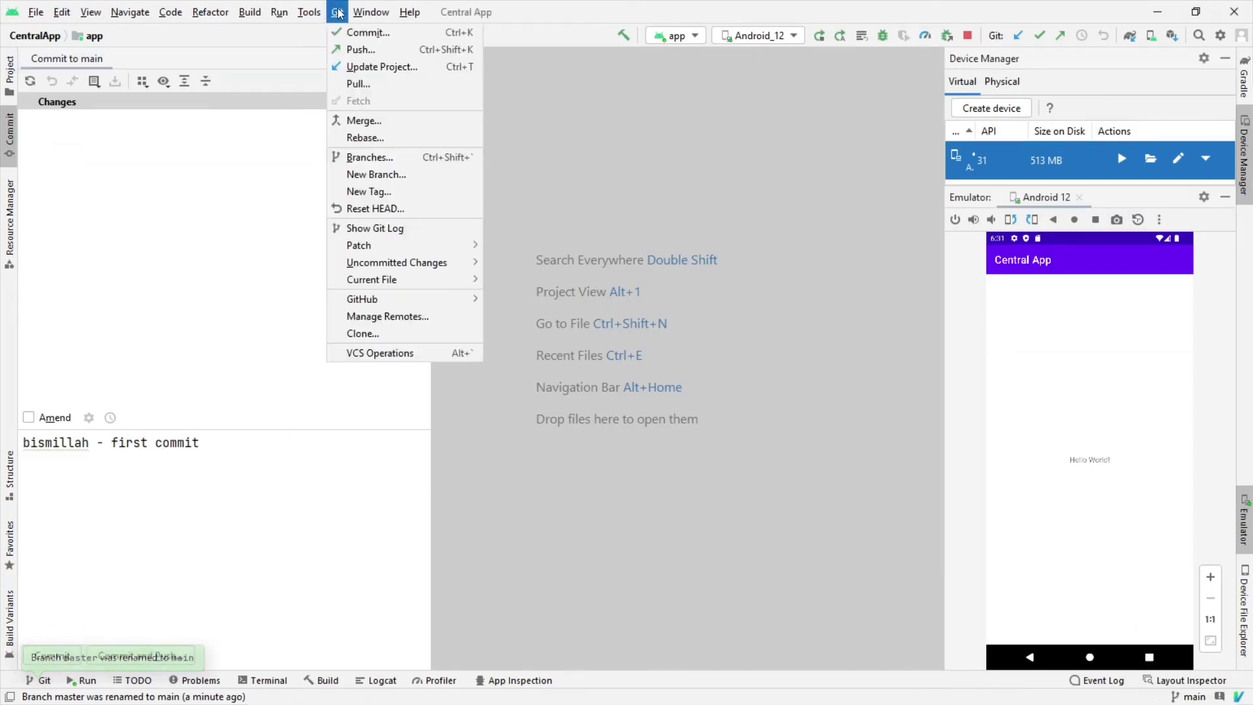
pyautogui.click(386, 317)
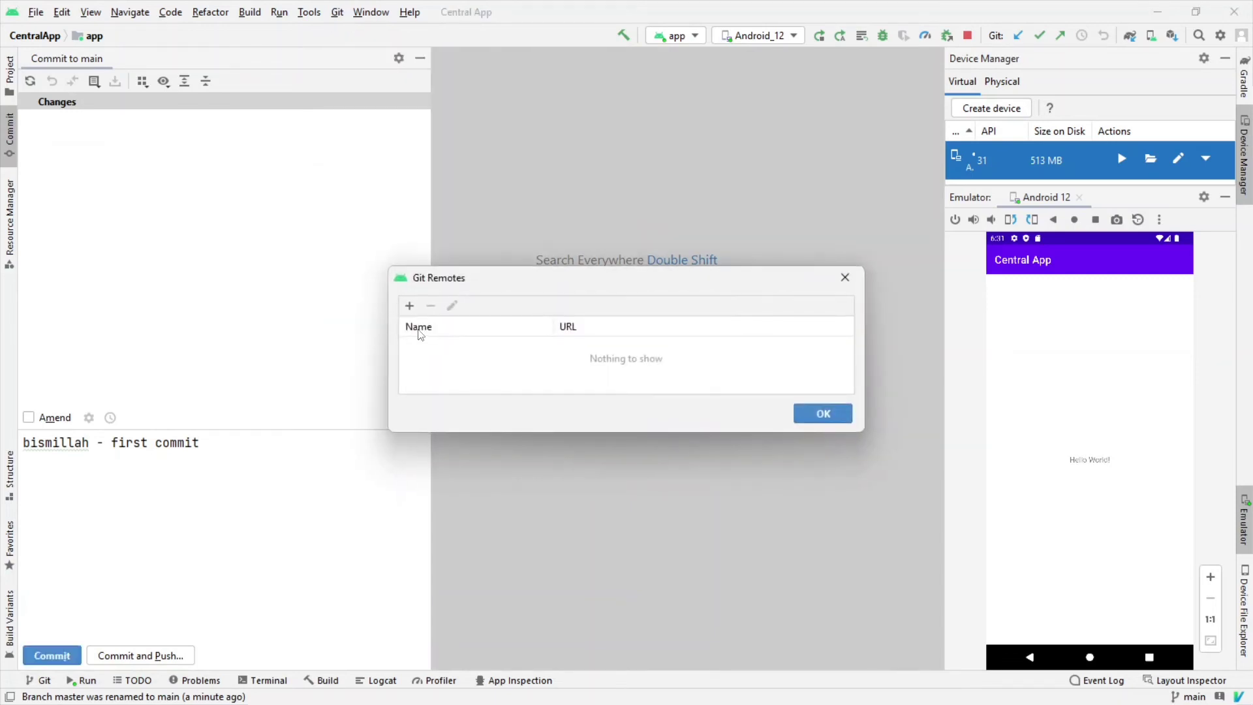
pyautogui.click(411, 306)
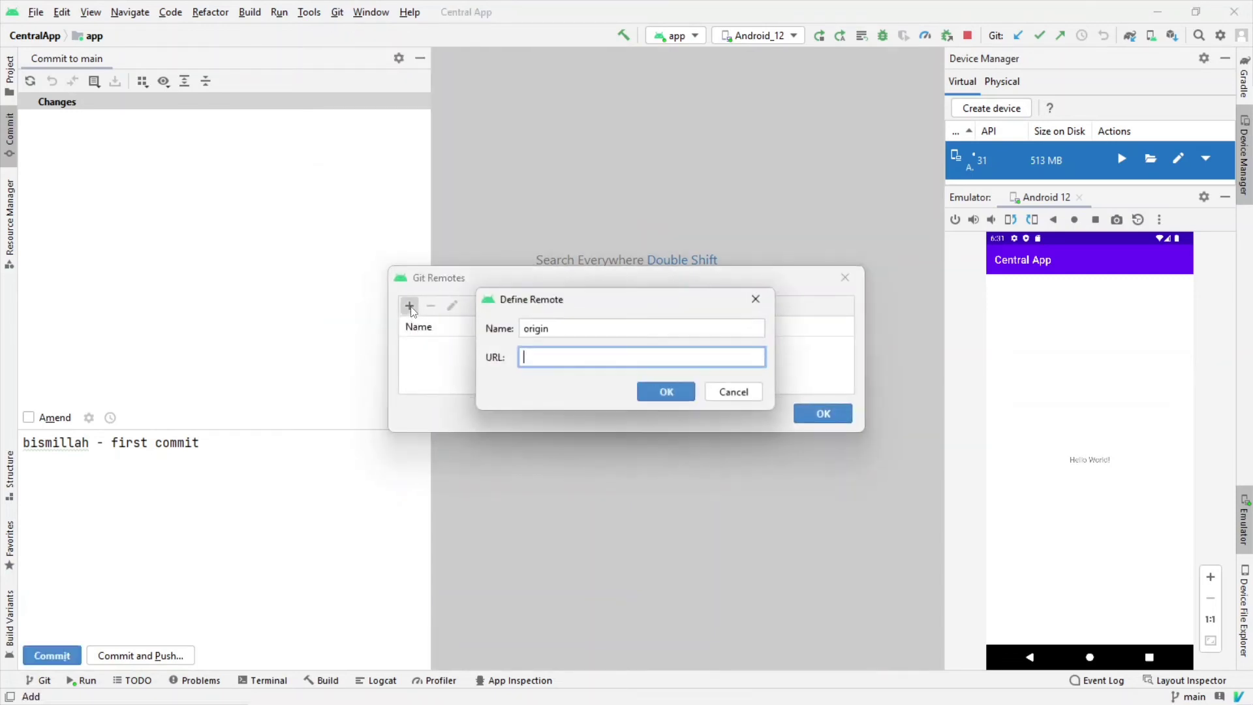
pyautogui.click(558, 334)
pyautogui.click(551, 364)
pyautogui.hotkey('ctrl', 'v')
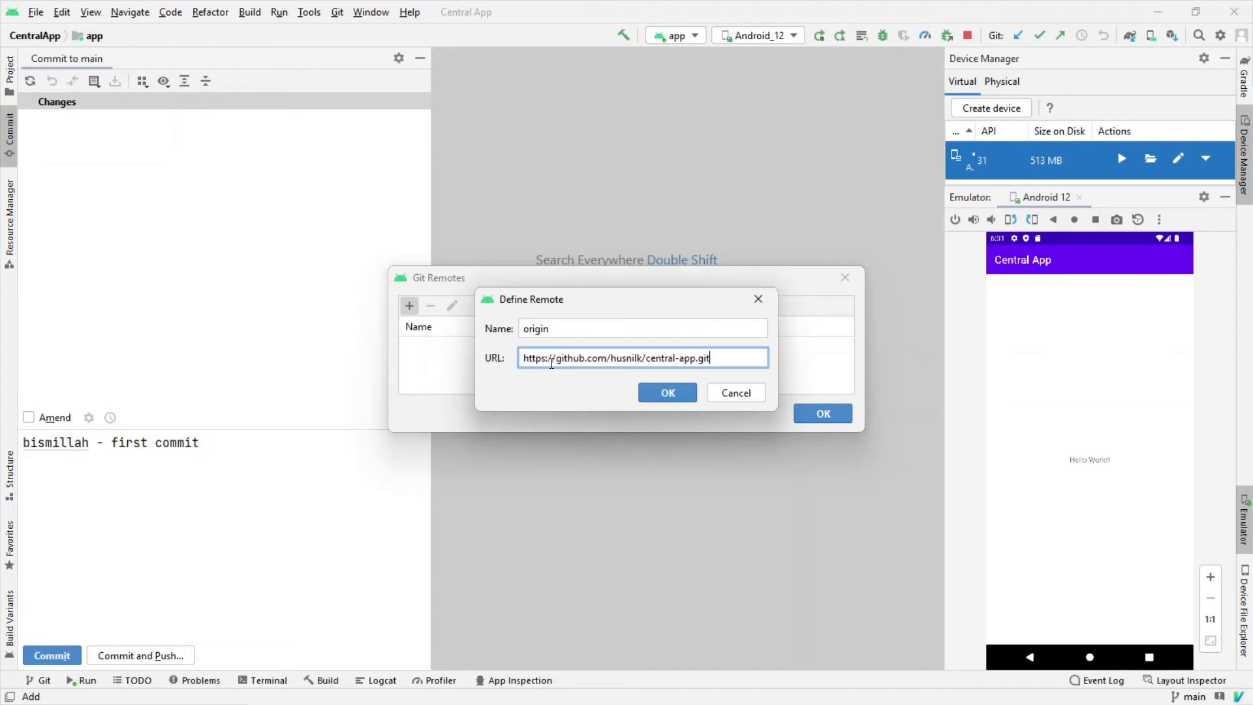
pyautogui.click(669, 397)
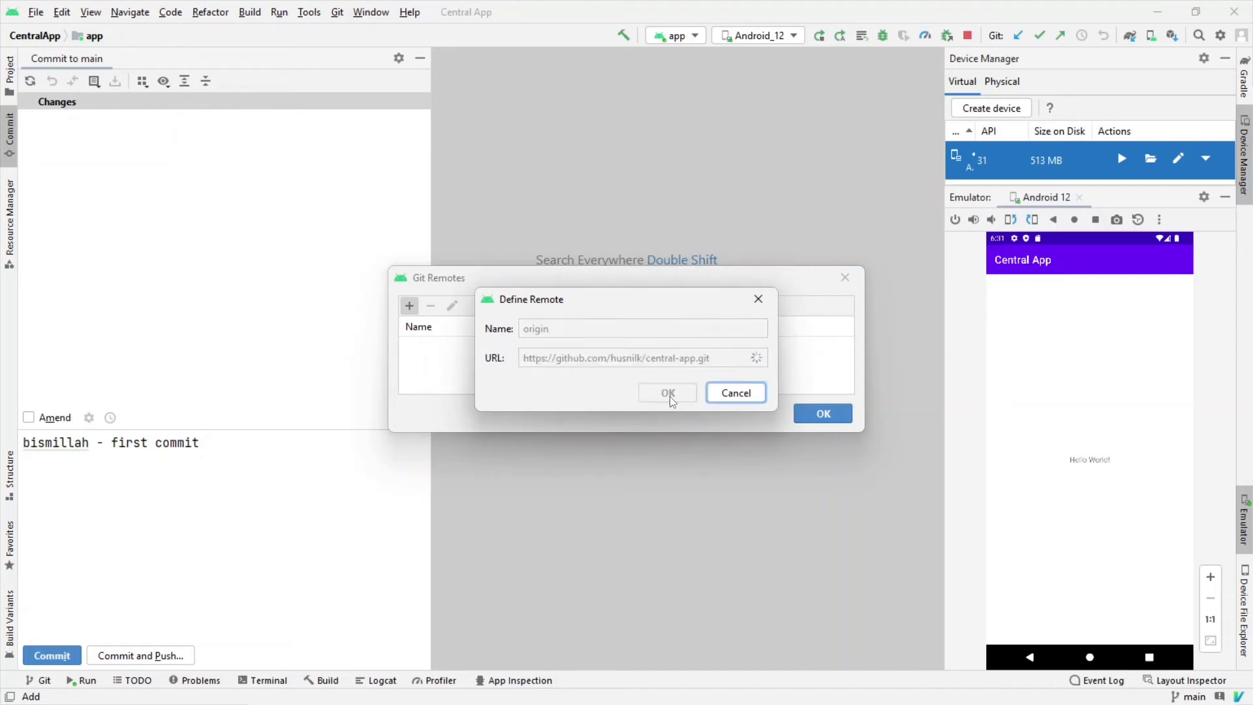
pyautogui.click(806, 415)
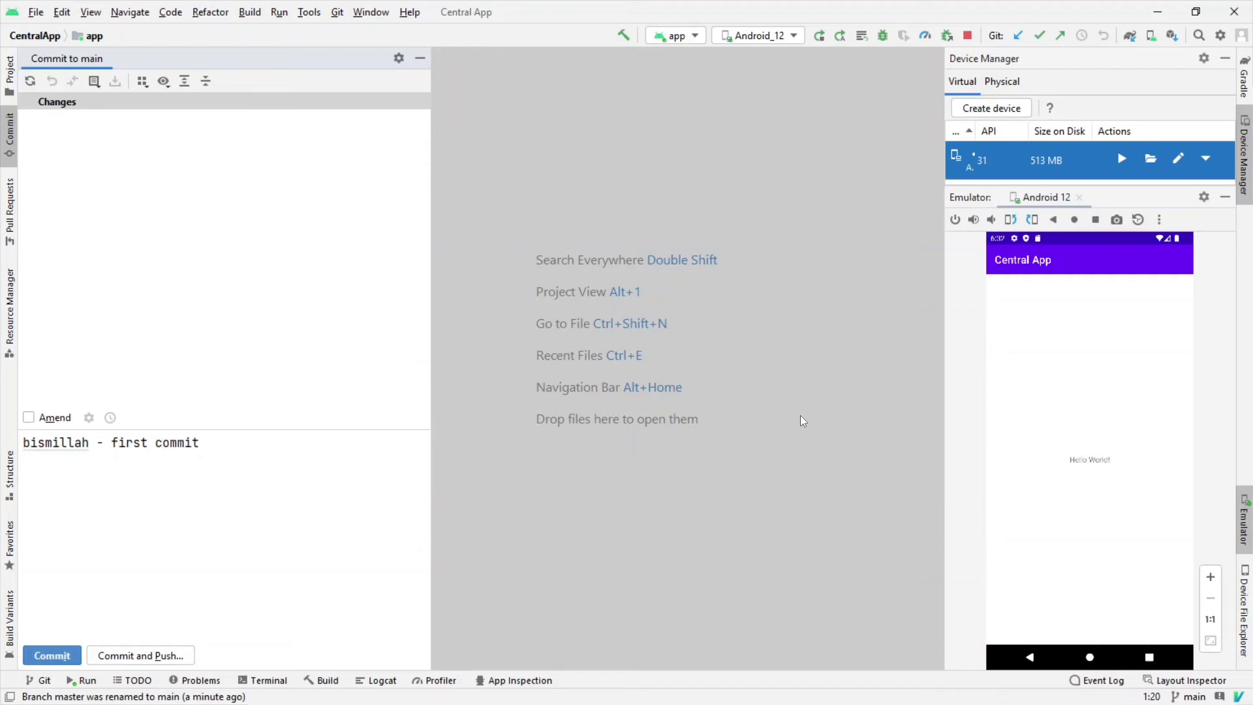
# Step: Switch to the central-app page in the browser and examine the git push -u origin main command
pyautogui.hotkey('alt', 'Tab')
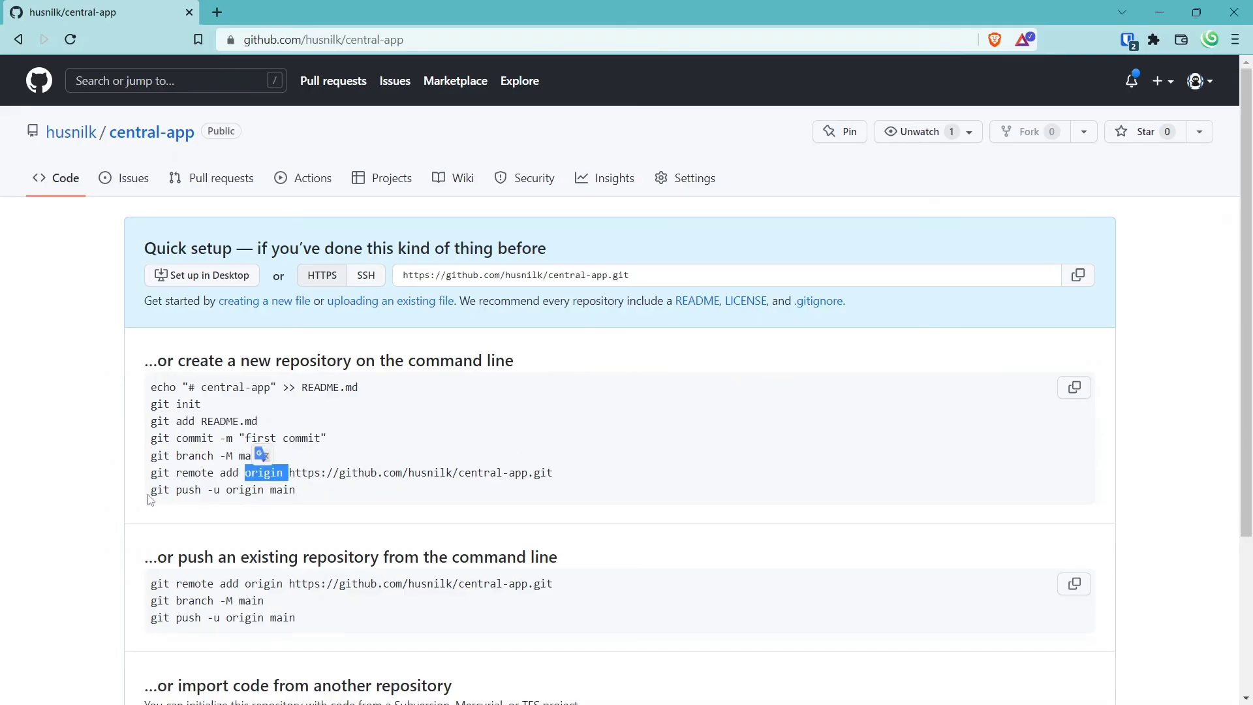
pyautogui.moveTo(149, 498); pyautogui.dragTo(300, 501)
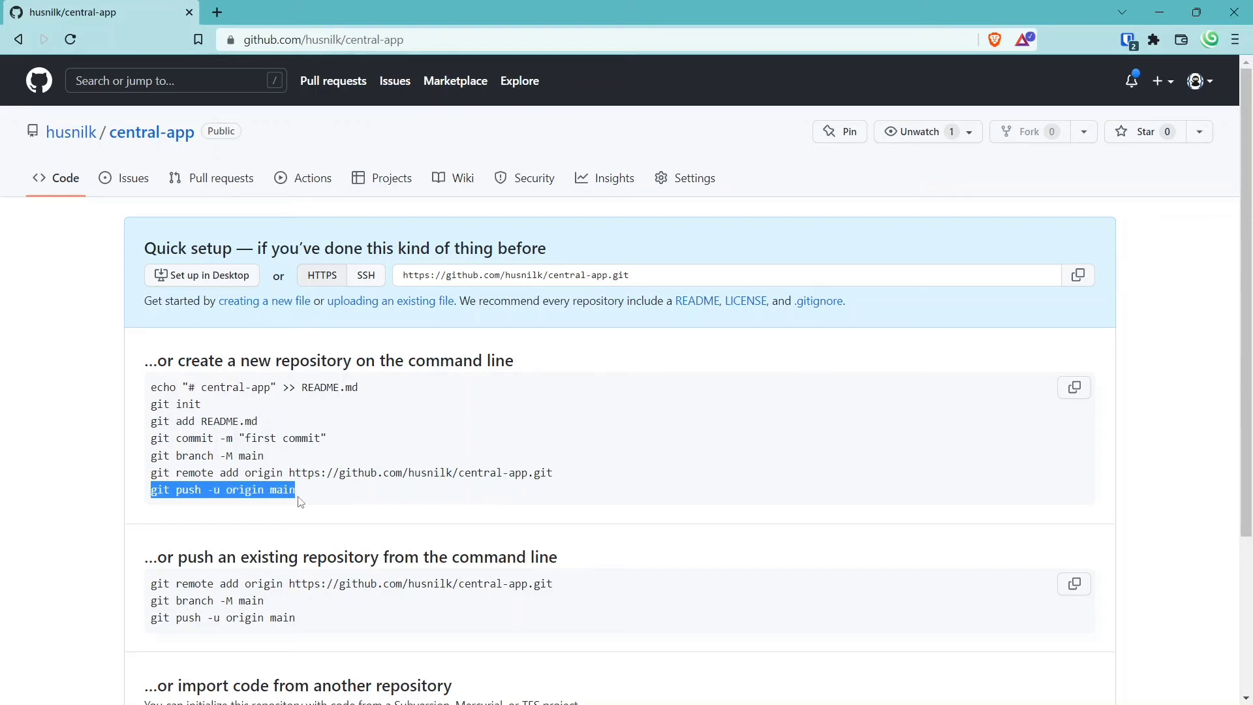
pyautogui.click(562, 444)
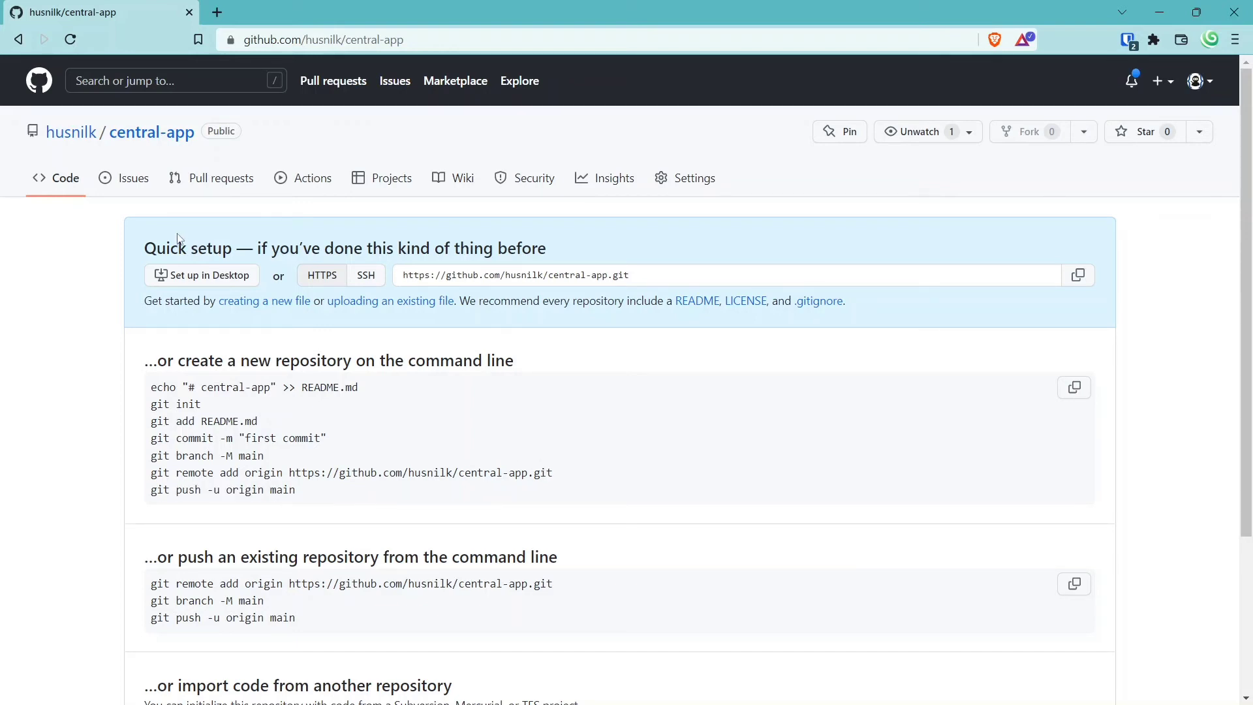
pyautogui.moveTo(151, 494); pyautogui.dragTo(303, 501)
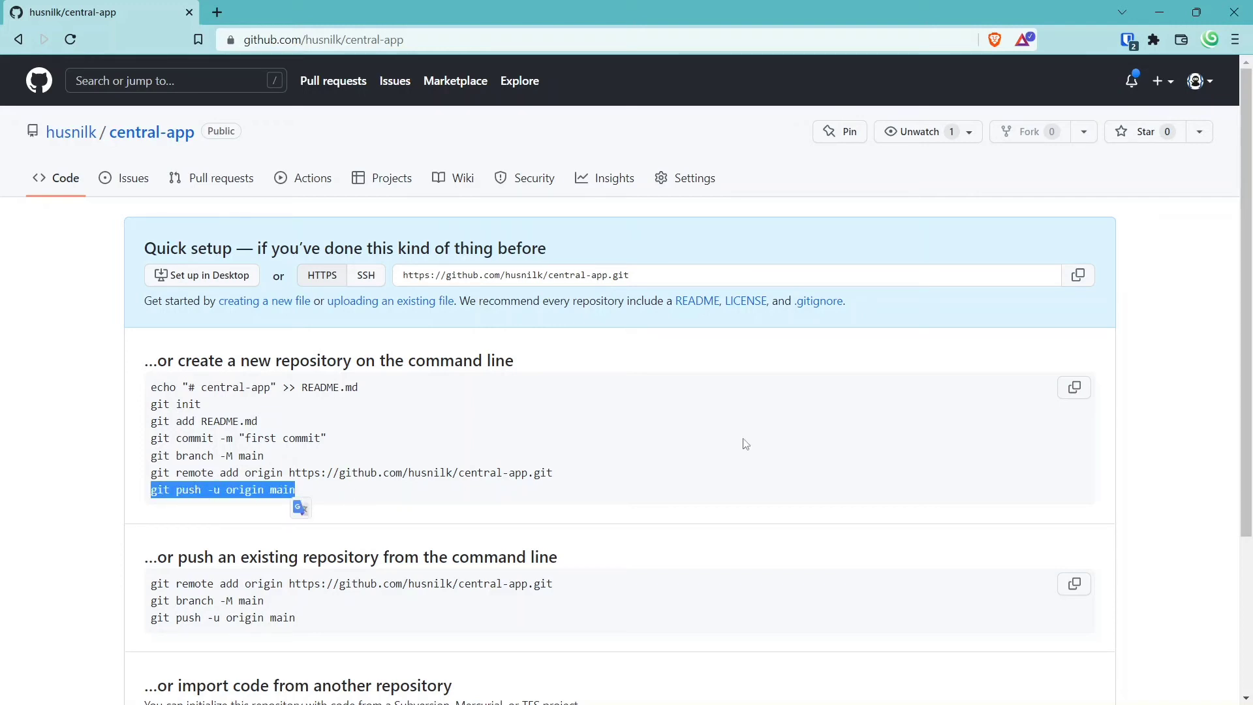
# Step: Switch to Android Studio, review the "bismillah - first commit" commit and push it to origin main
pyautogui.hotkey('alt', 'Tab')
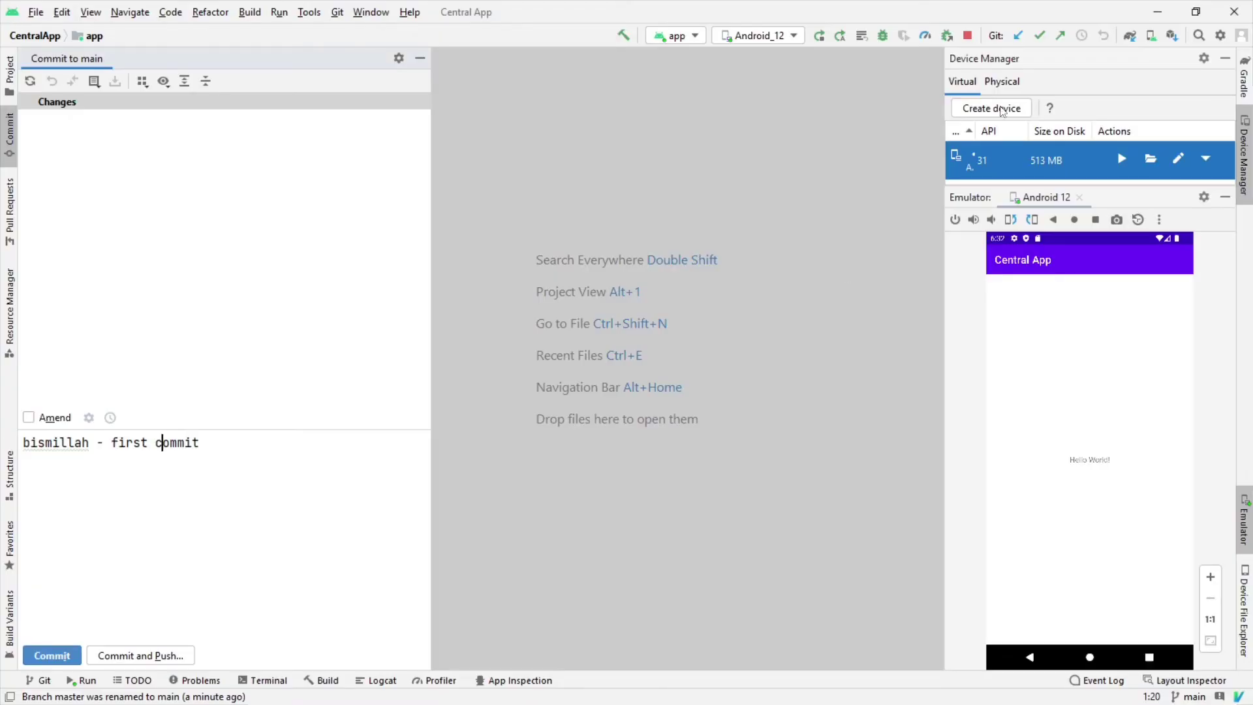
pyautogui.click(1059, 37)
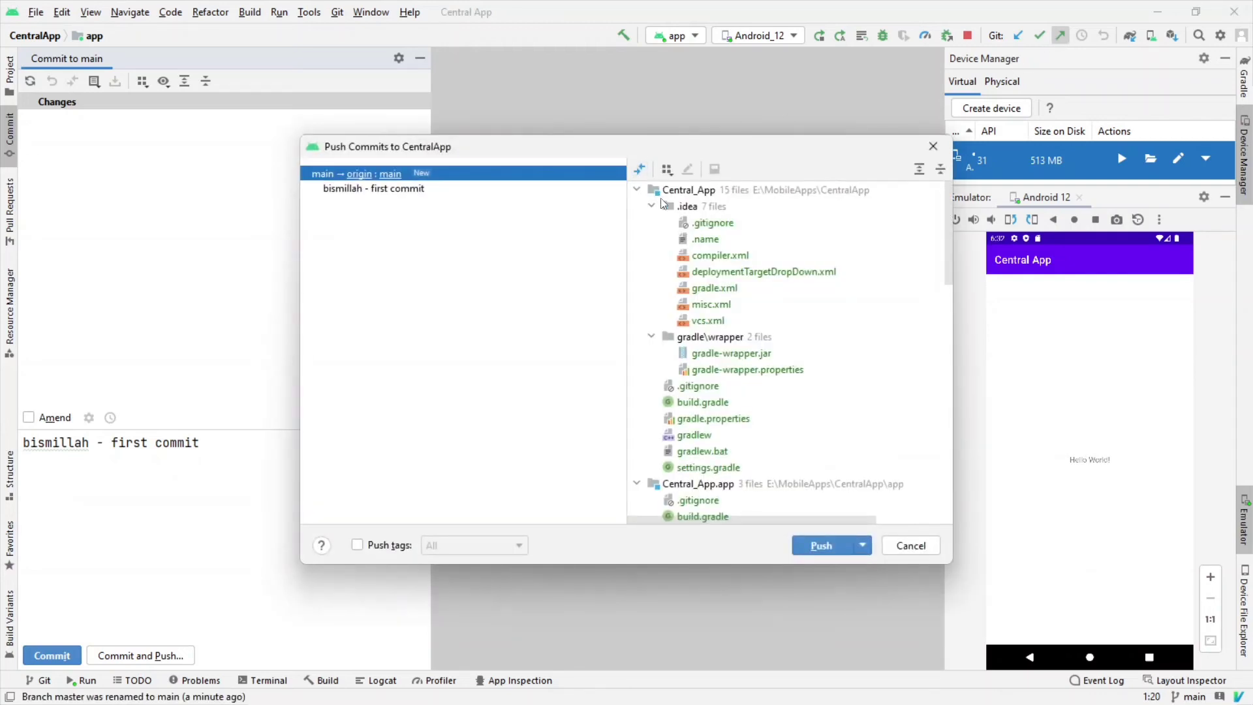
pyautogui.scroll(-10, 716, 328)
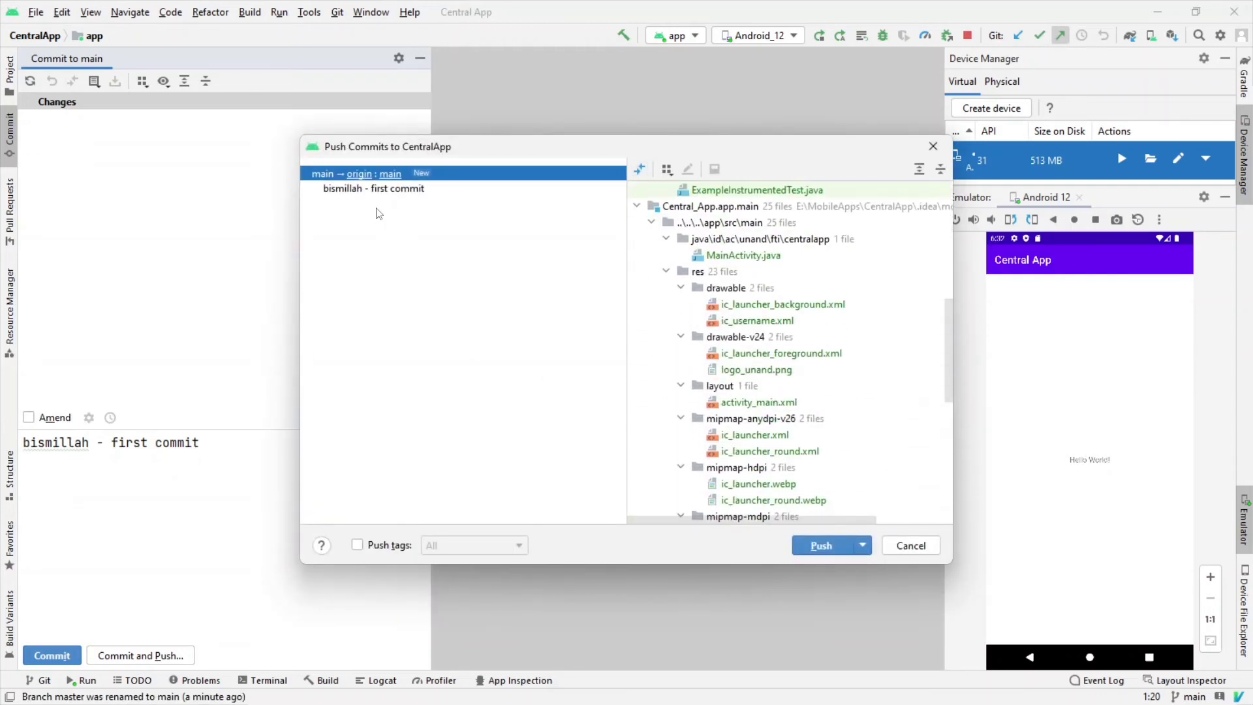
pyautogui.click(381, 189)
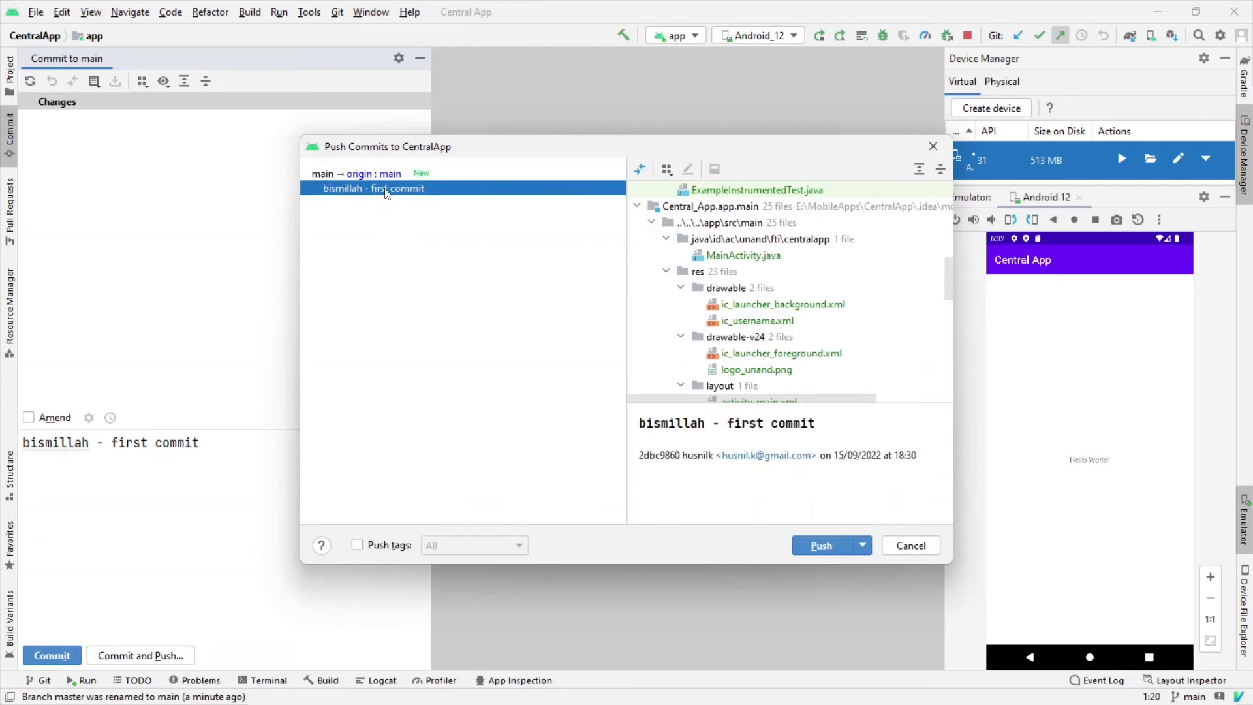
pyautogui.click(816, 544)
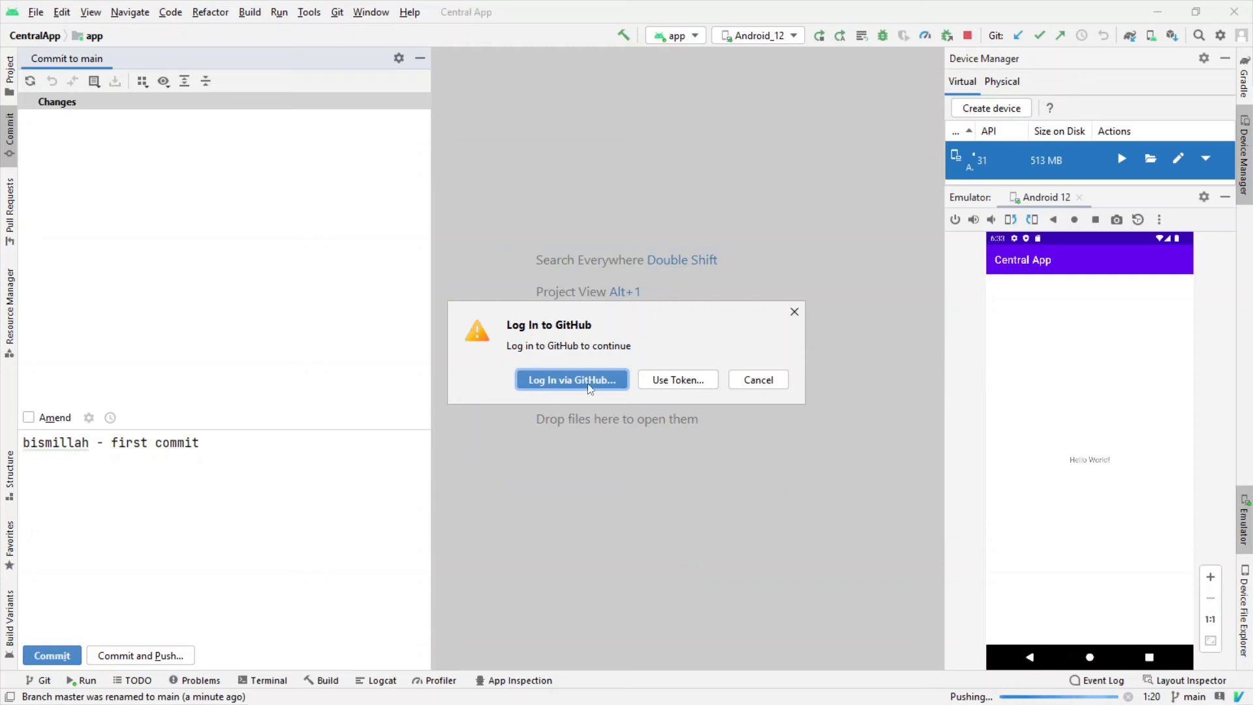
# Step: Choose token login for github.com and open the GitHub form for generating a new personal access token
pyautogui.click(679, 388)
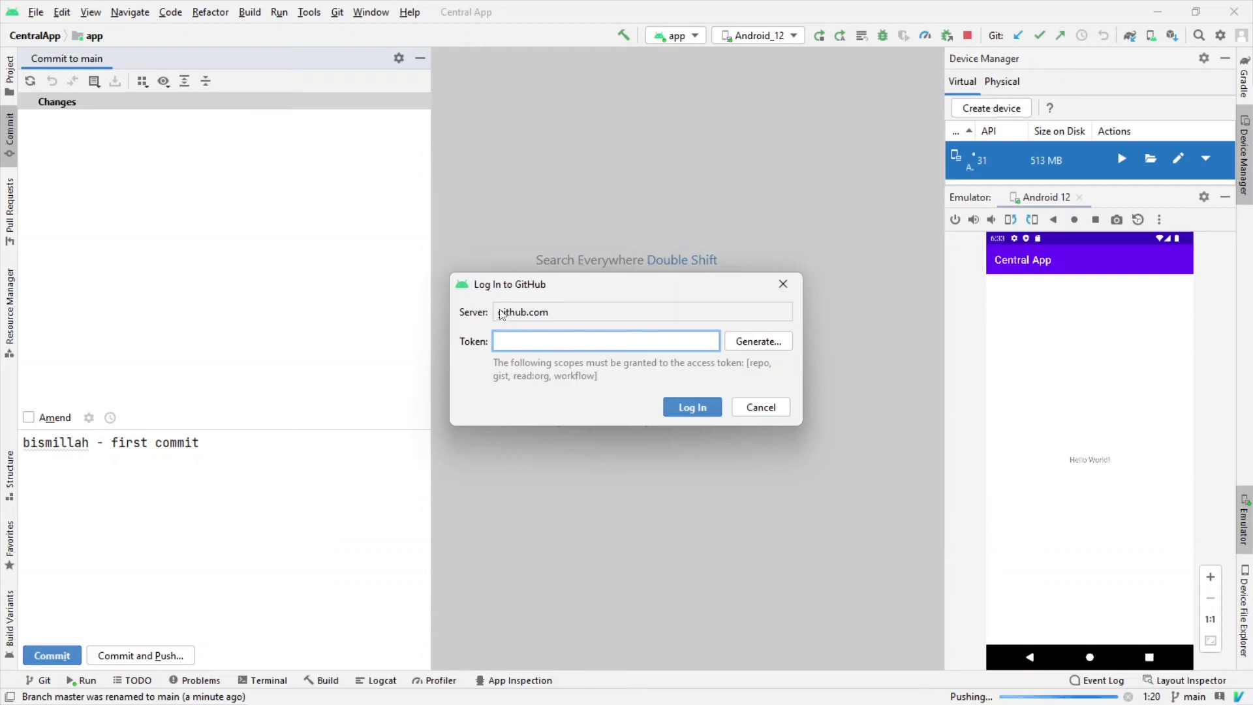
pyautogui.moveTo(500, 312); pyautogui.dragTo(559, 316)
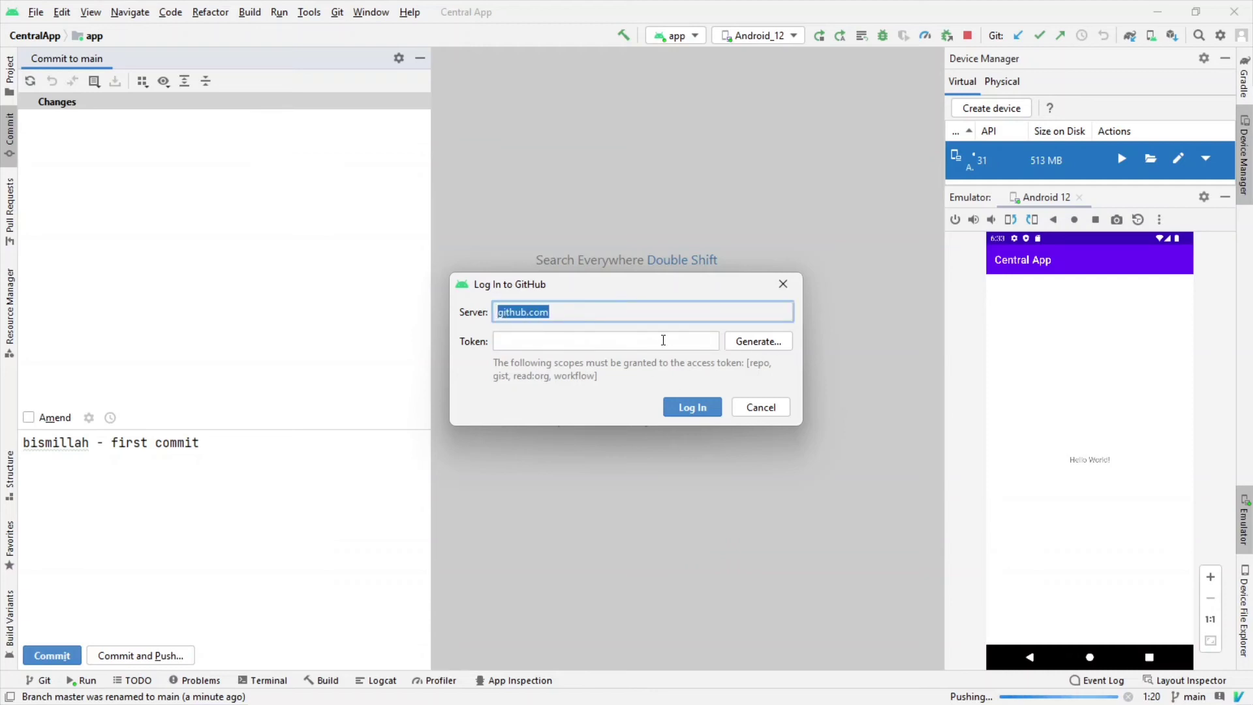
pyautogui.click(753, 343)
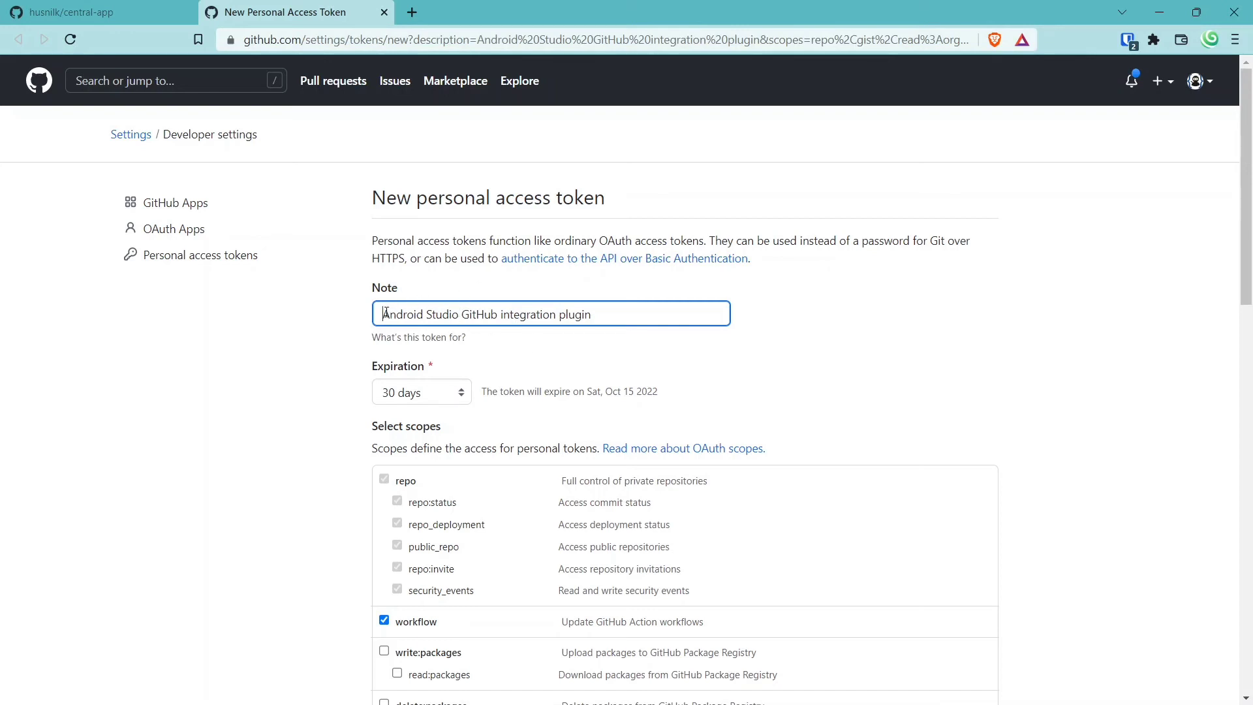
# Step: Set the new token's note to "Android Studio GitHub - PC Kampus" and its expiration to 90 days
pyautogui.moveTo(383, 312); pyautogui.dragTo(594, 314)
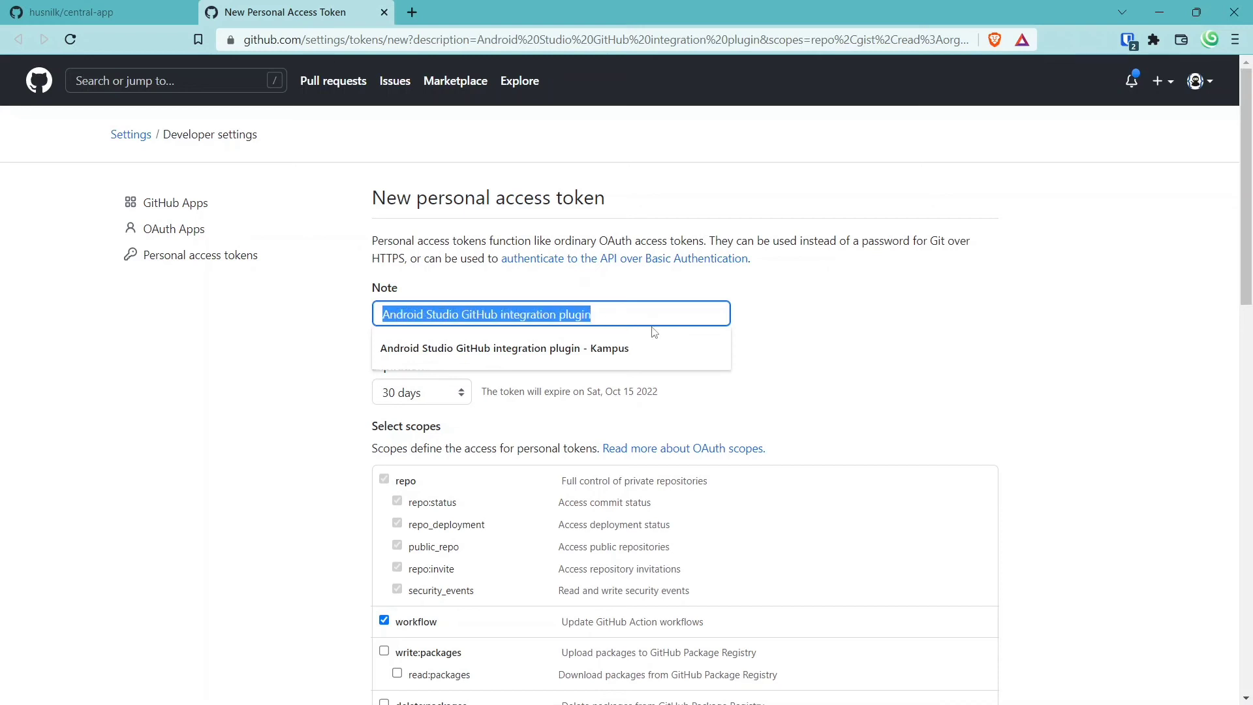
pyautogui.click(490, 315)
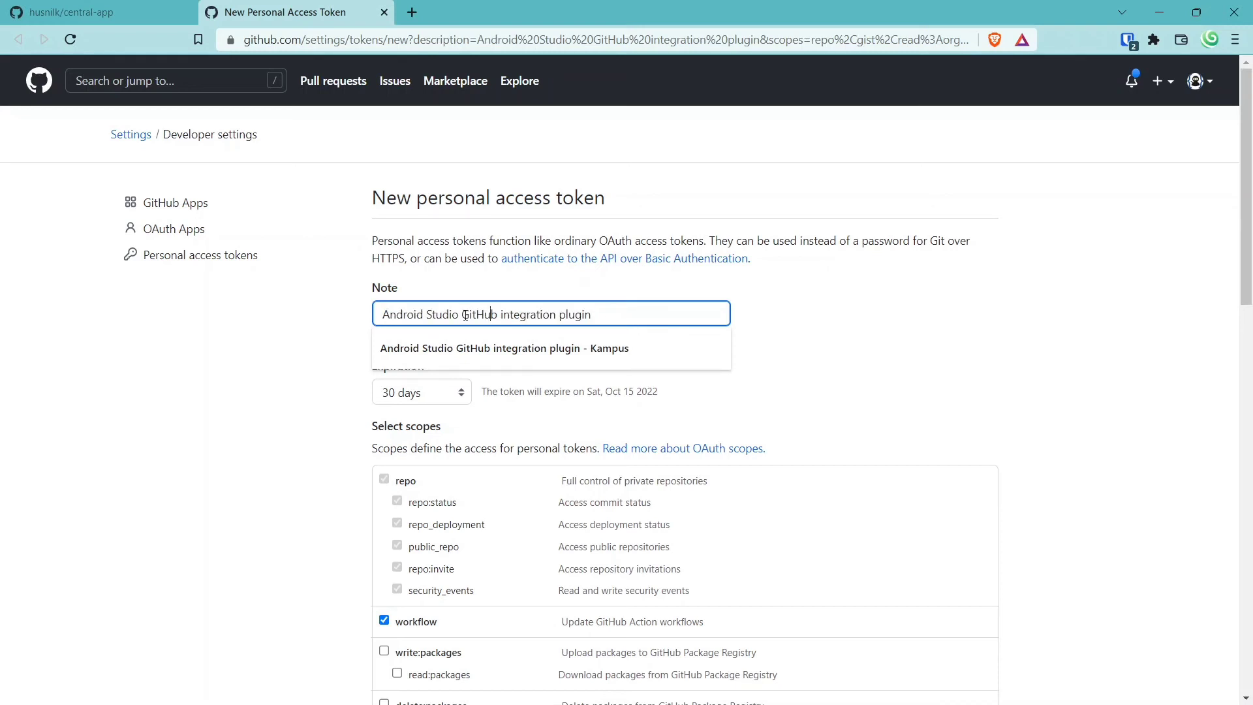
pyautogui.moveTo(503, 313); pyautogui.dragTo(835, 319)
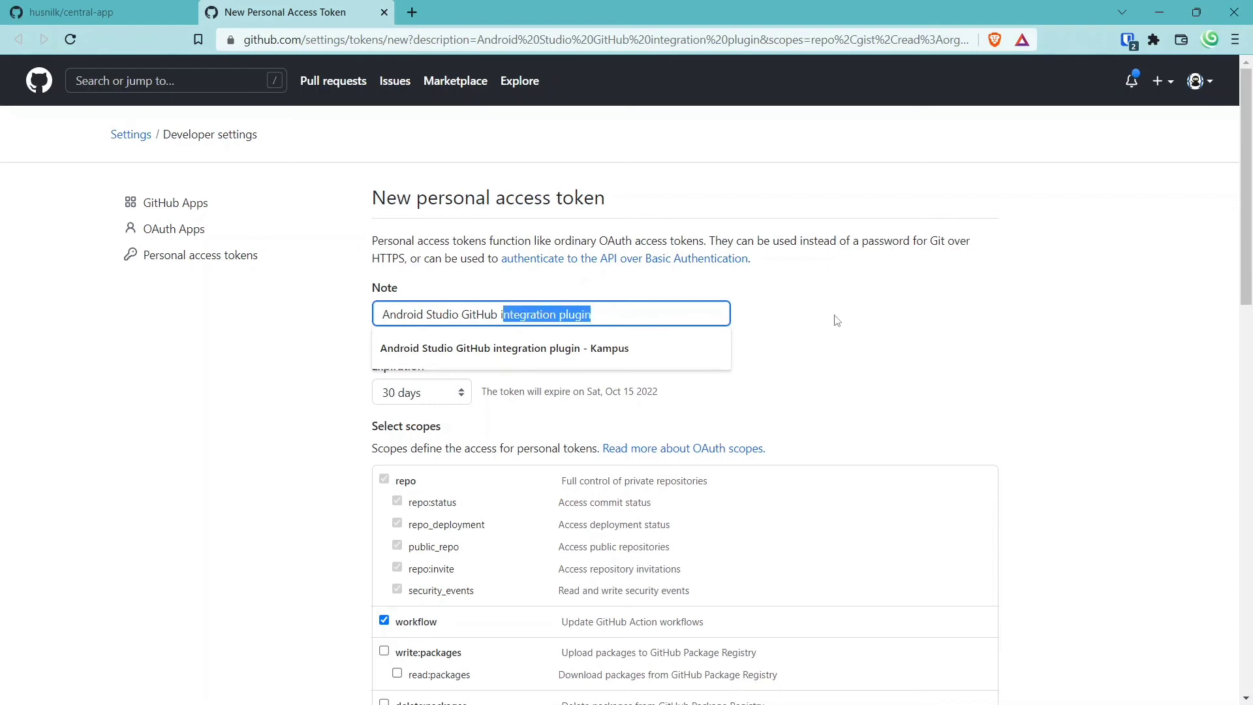
pyautogui.press('BackSpace')
pyautogui.press('BackSpace')
pyautogui.write('- PC ')
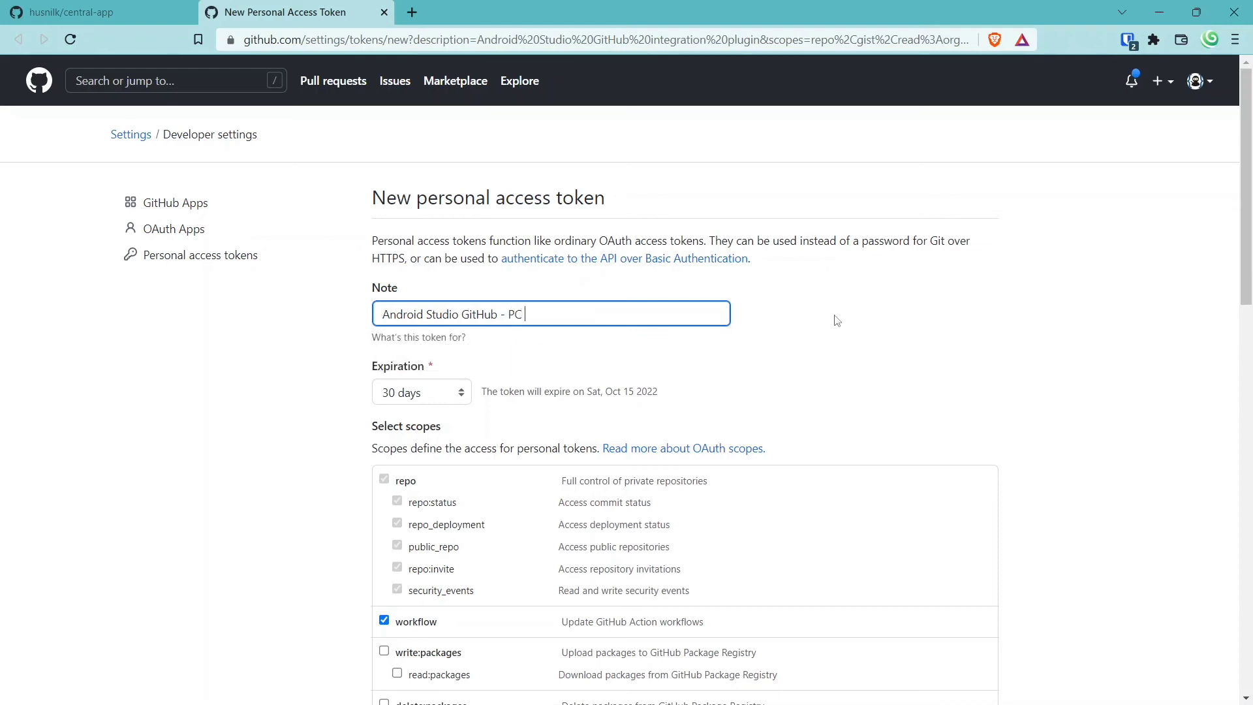
pyautogui.write('Kampus')
pyautogui.click(461, 395)
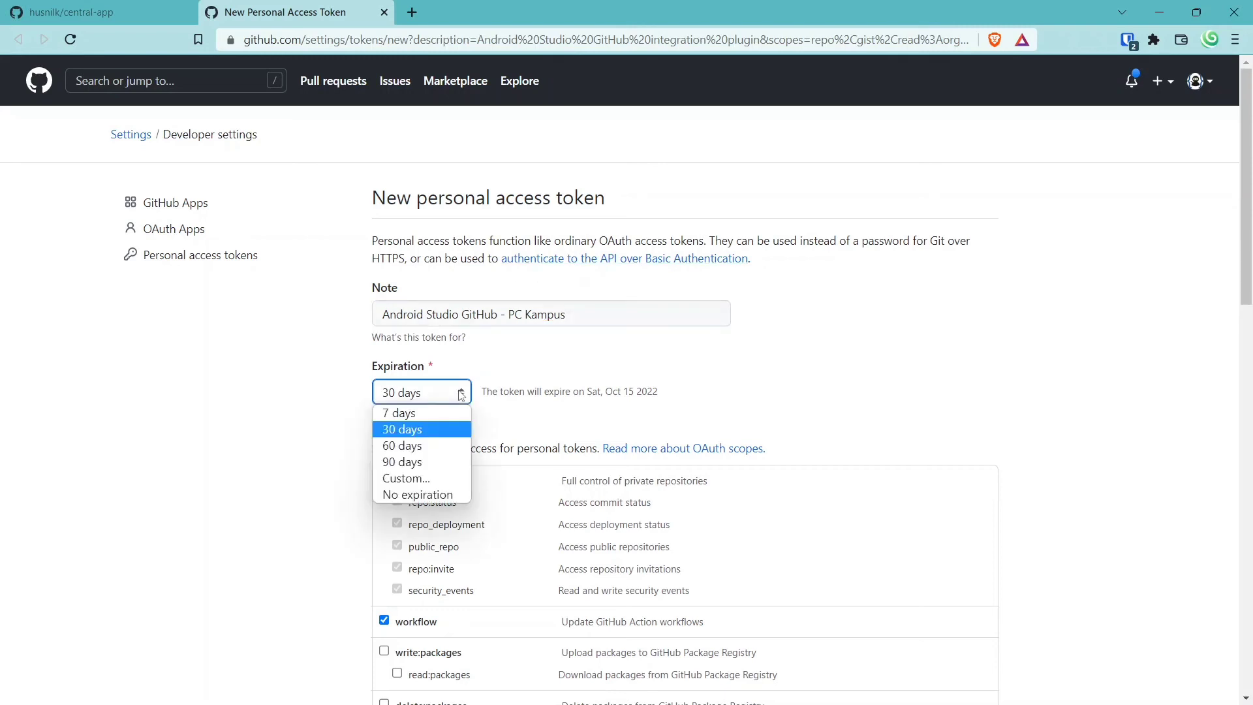
pyautogui.click(437, 466)
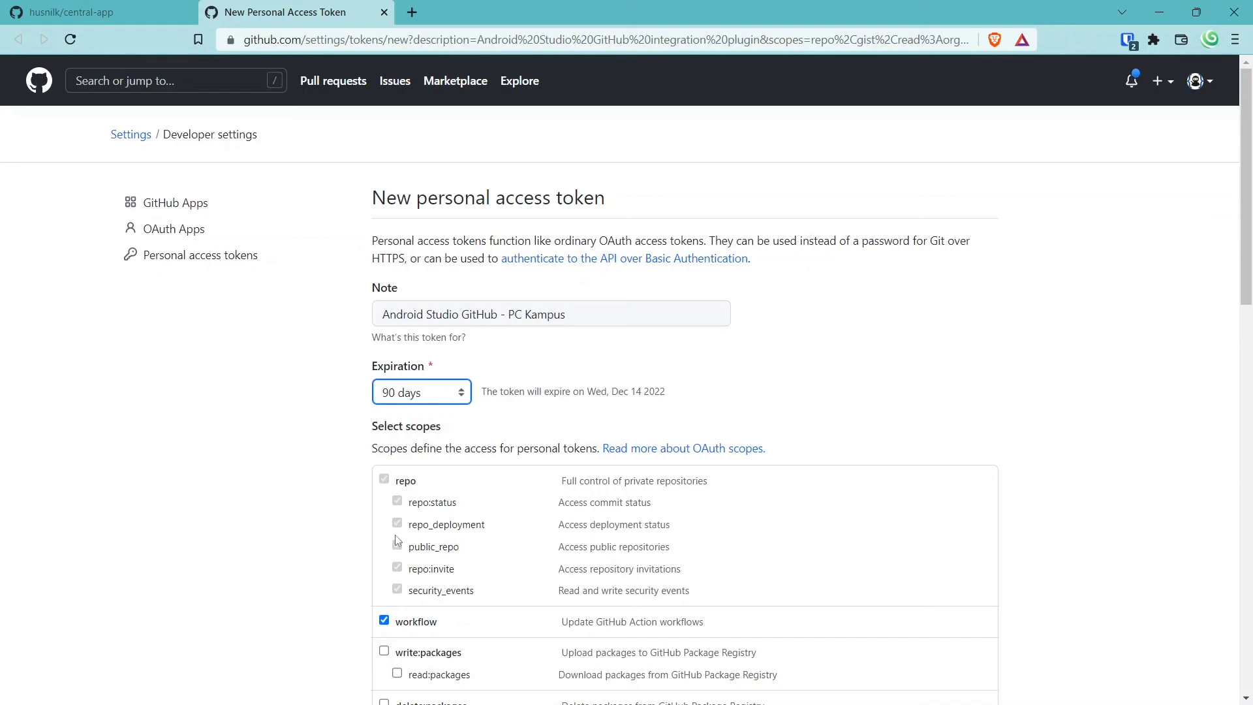
# Step: Examine the scopes selected for the new token and the available expiration periods
pyautogui.scroll(-2, 396, 541)
pyautogui.scroll(-3, 397, 347)
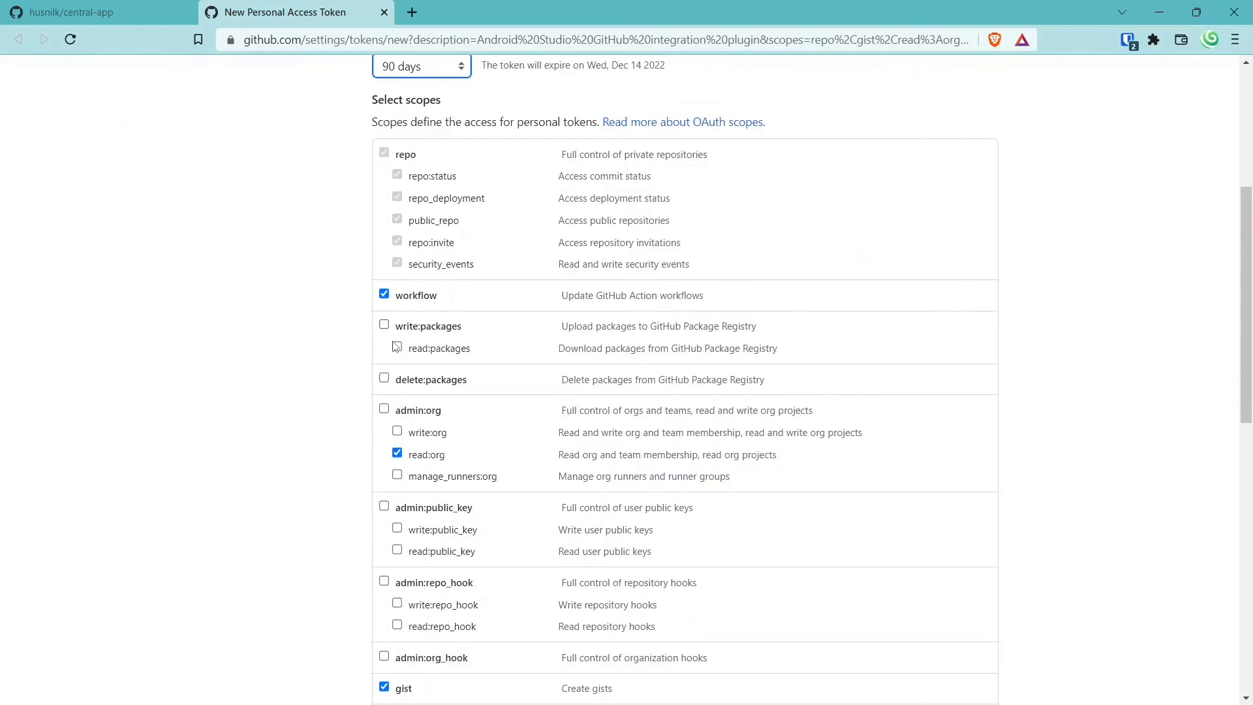
pyautogui.scroll(4, 396, 347)
pyautogui.scroll(-7, 396, 347)
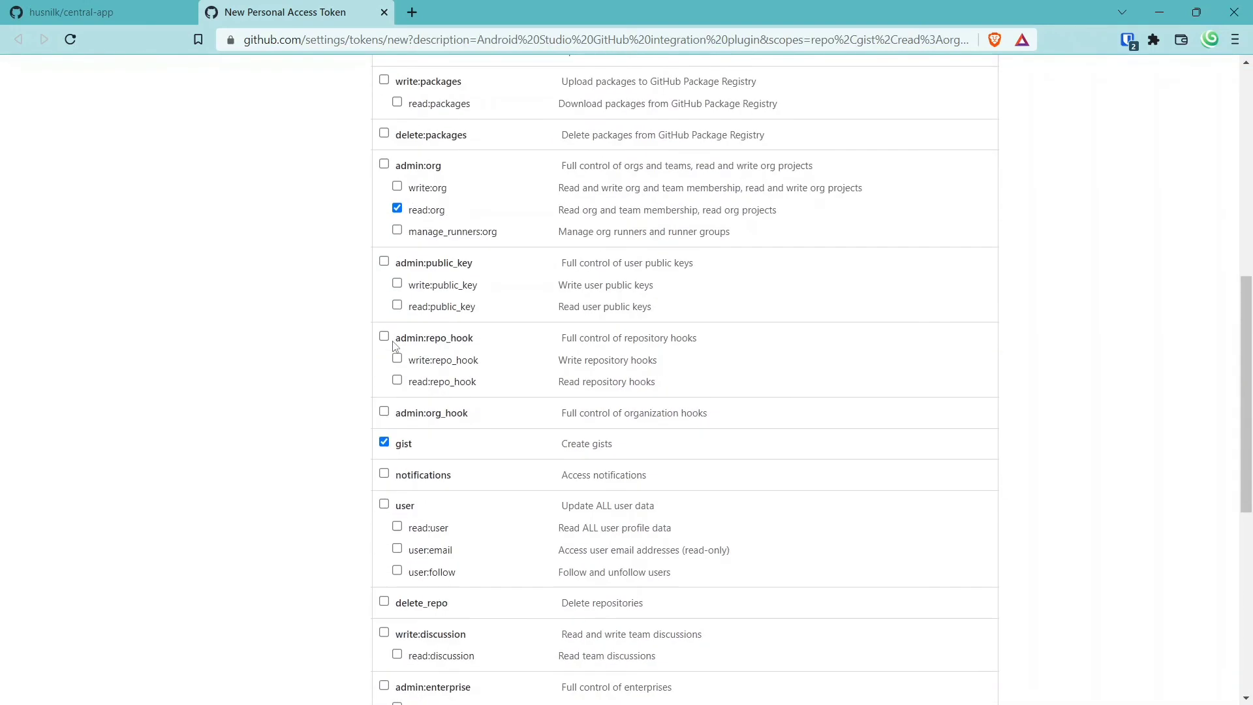
pyautogui.scroll(-7, 394, 345)
pyautogui.scroll(2, 326, 363)
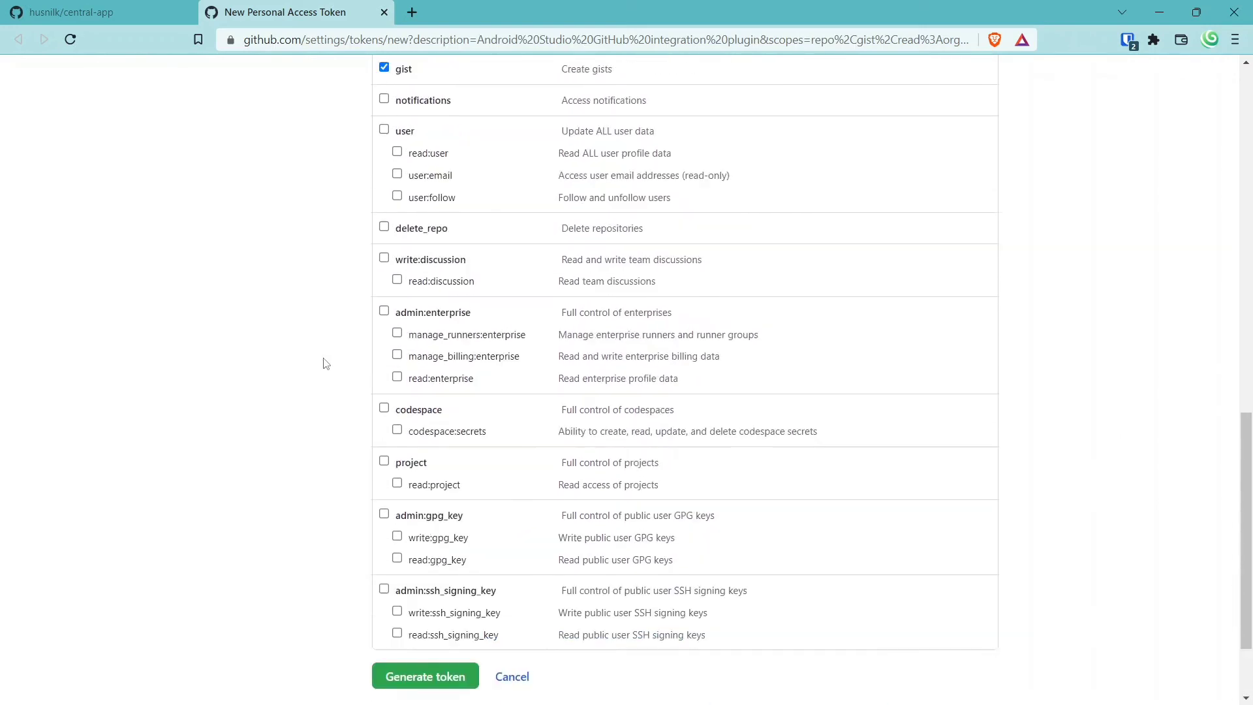
pyautogui.scroll(15, 326, 363)
pyautogui.scroll(-6, 325, 363)
pyautogui.scroll(2, 326, 364)
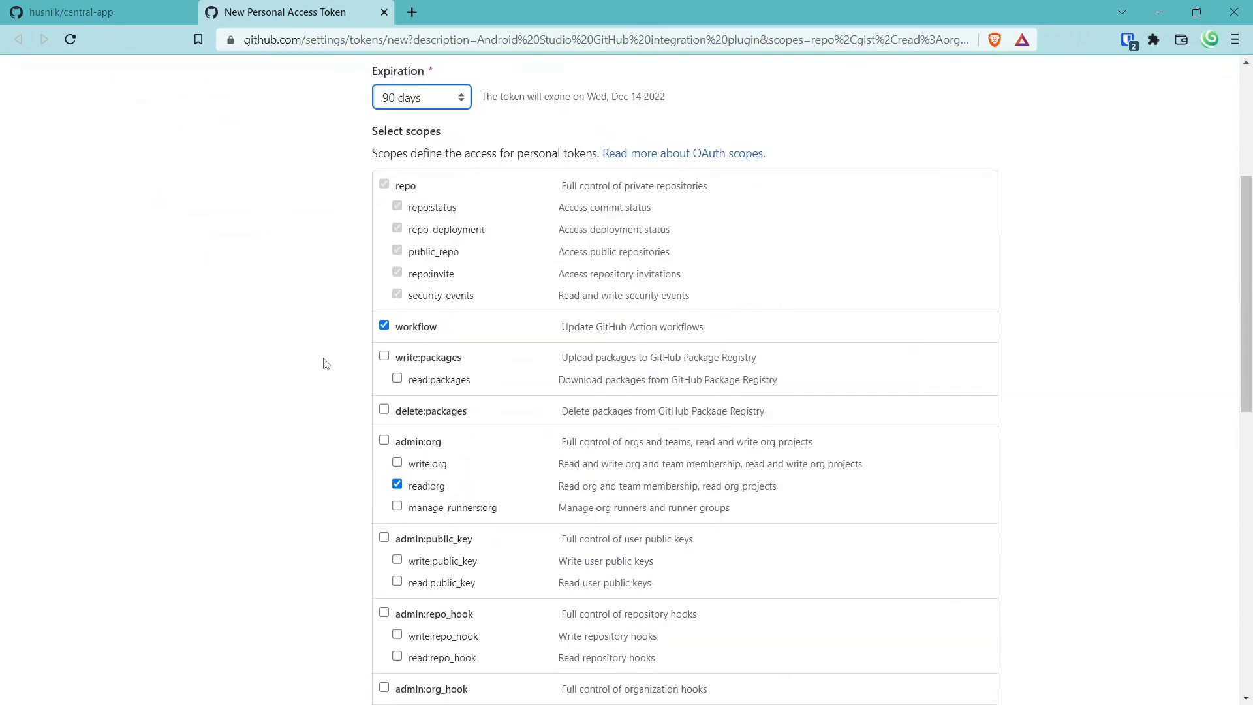
pyautogui.scroll(5, 326, 364)
pyautogui.click(422, 393)
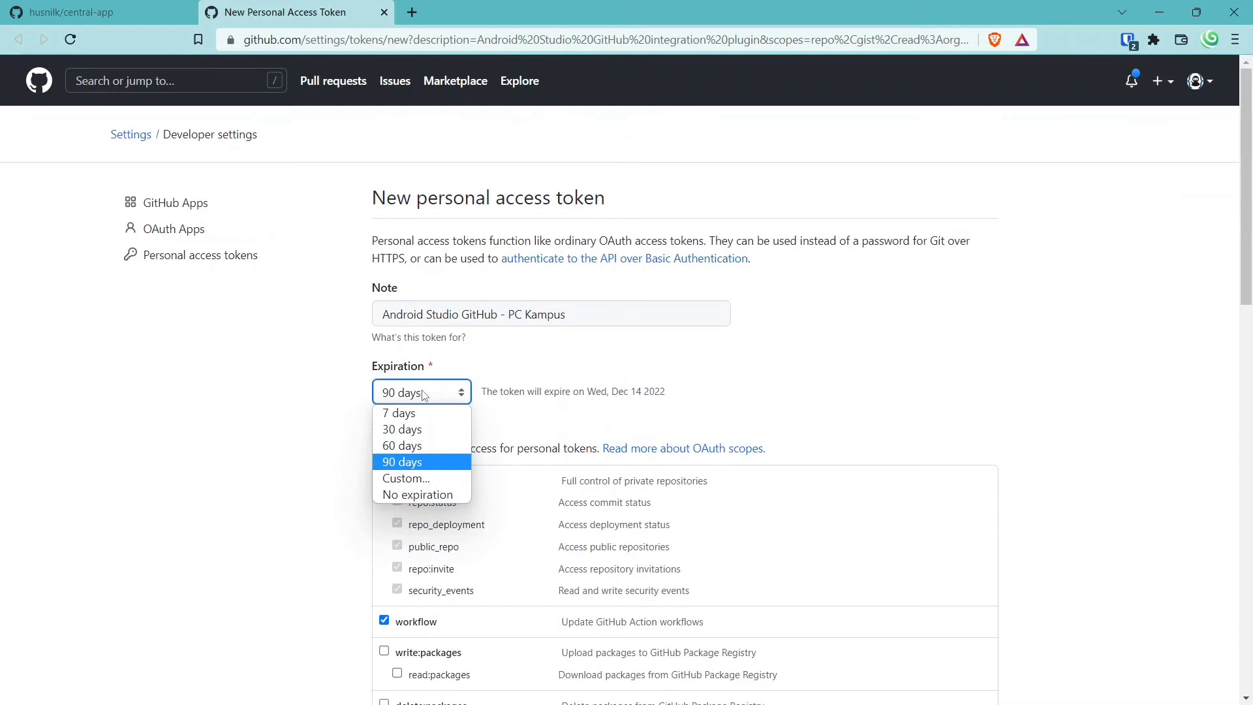
pyautogui.click(330, 397)
# Step: Generate the personal access token and copy it to the clipboard
pyautogui.scroll(-14, 330, 397)
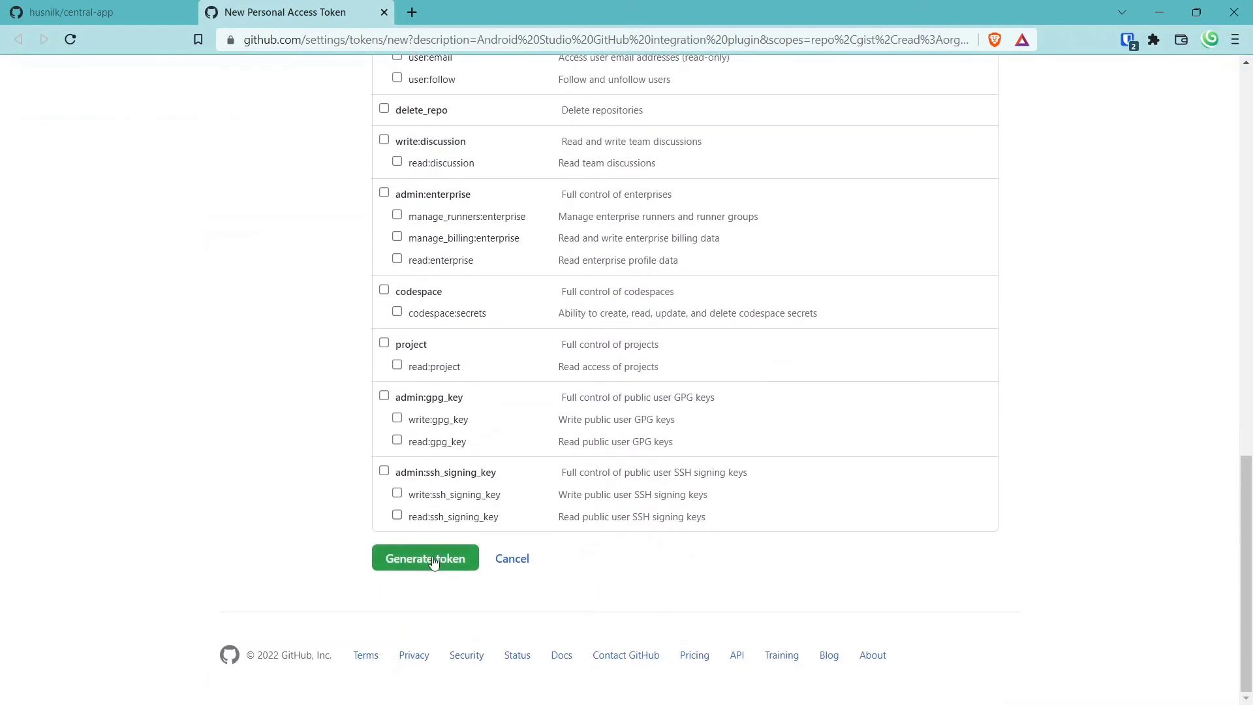
pyautogui.click(431, 560)
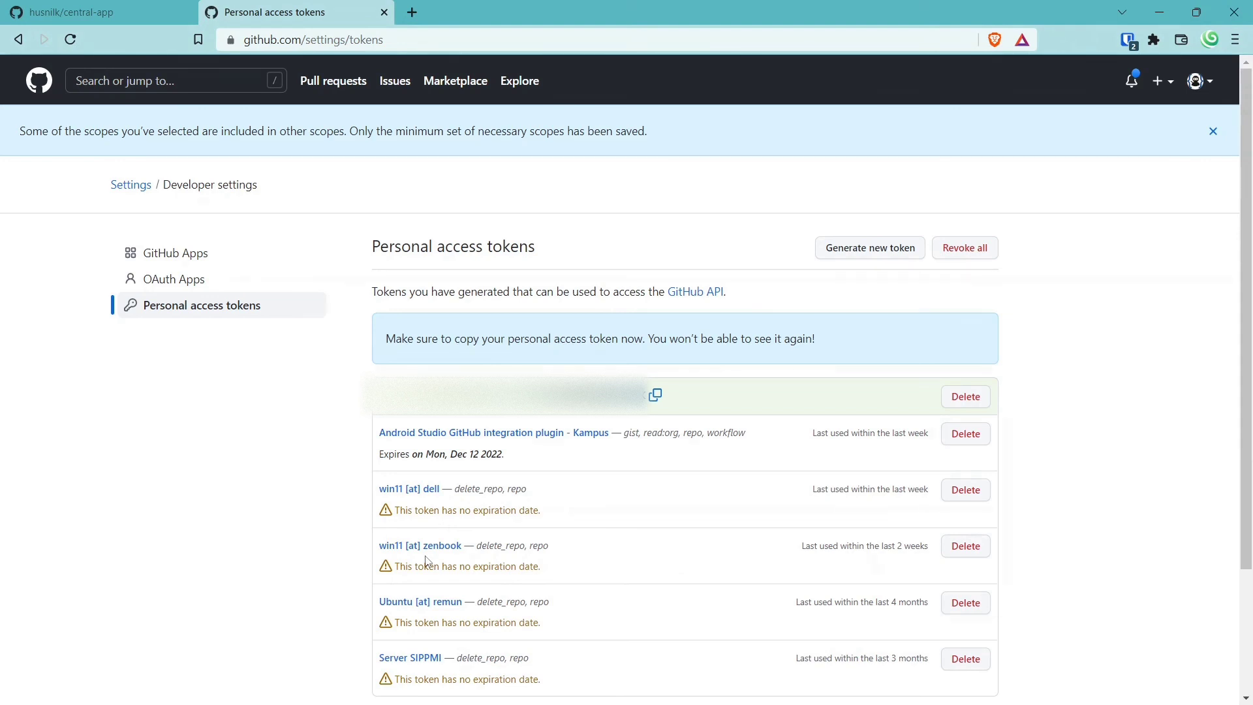
pyautogui.click(657, 400)
pyautogui.click(655, 396)
# Step: Switch to Android Studio, paste the personal access token into the GitHub login and log in to finish the push
pyautogui.hotkey('alt', 'Tab')
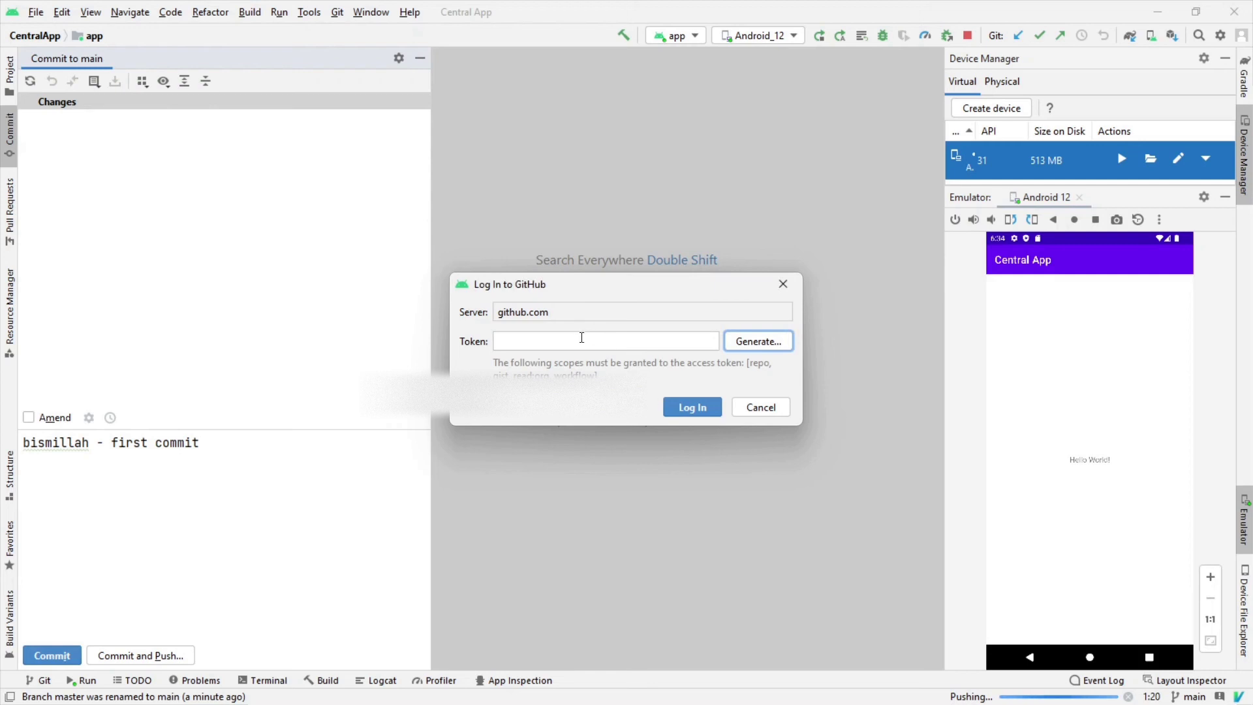
pyautogui.click(579, 339)
pyautogui.hotkey('ctrl', 'v')
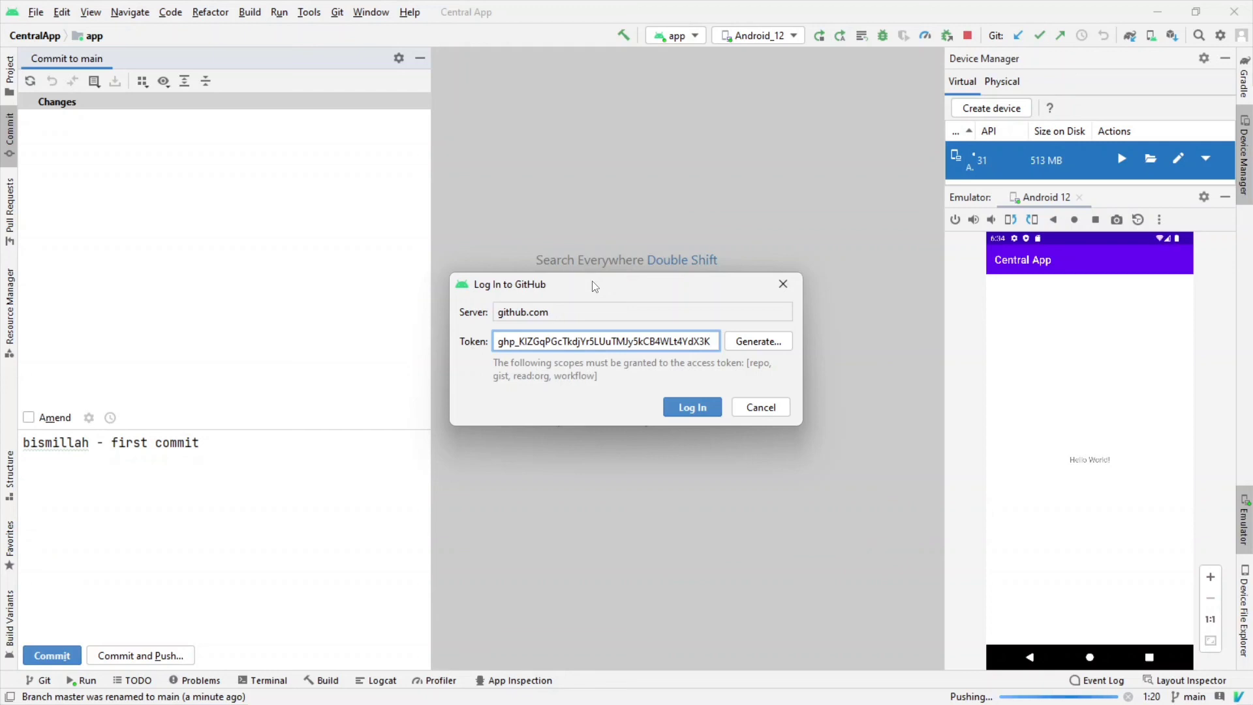
pyautogui.click(682, 404)
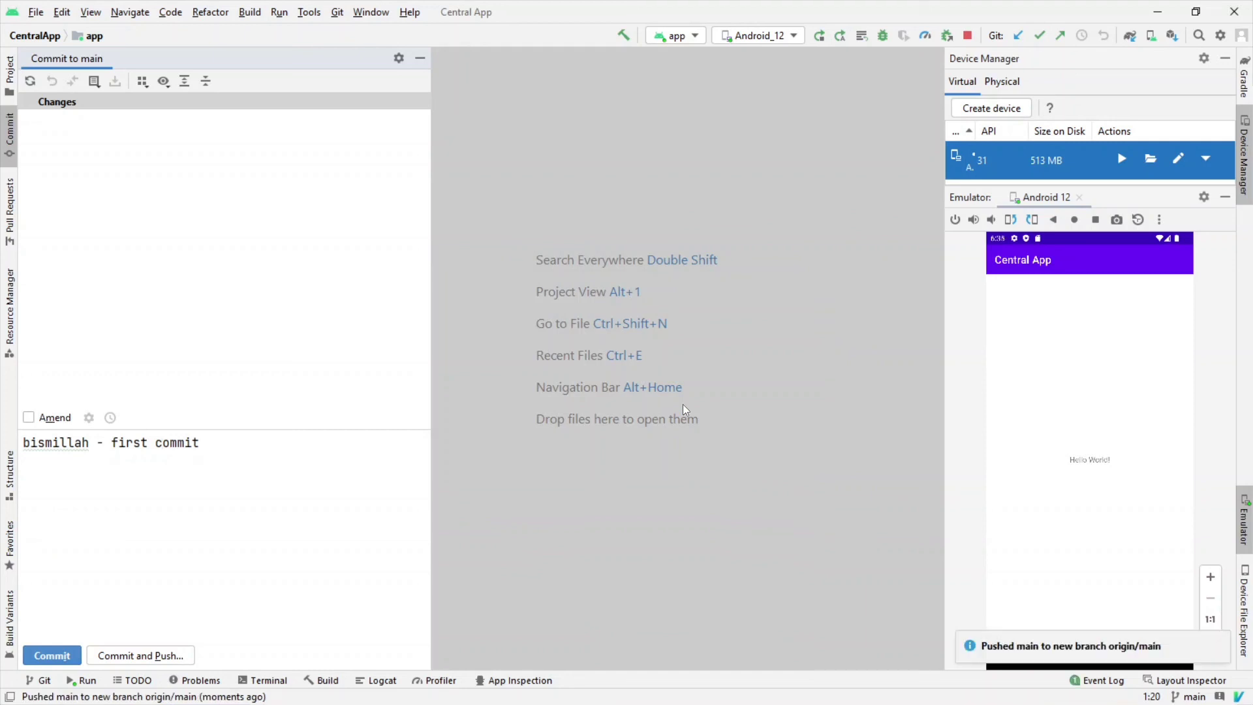
pyautogui.click(1053, 650)
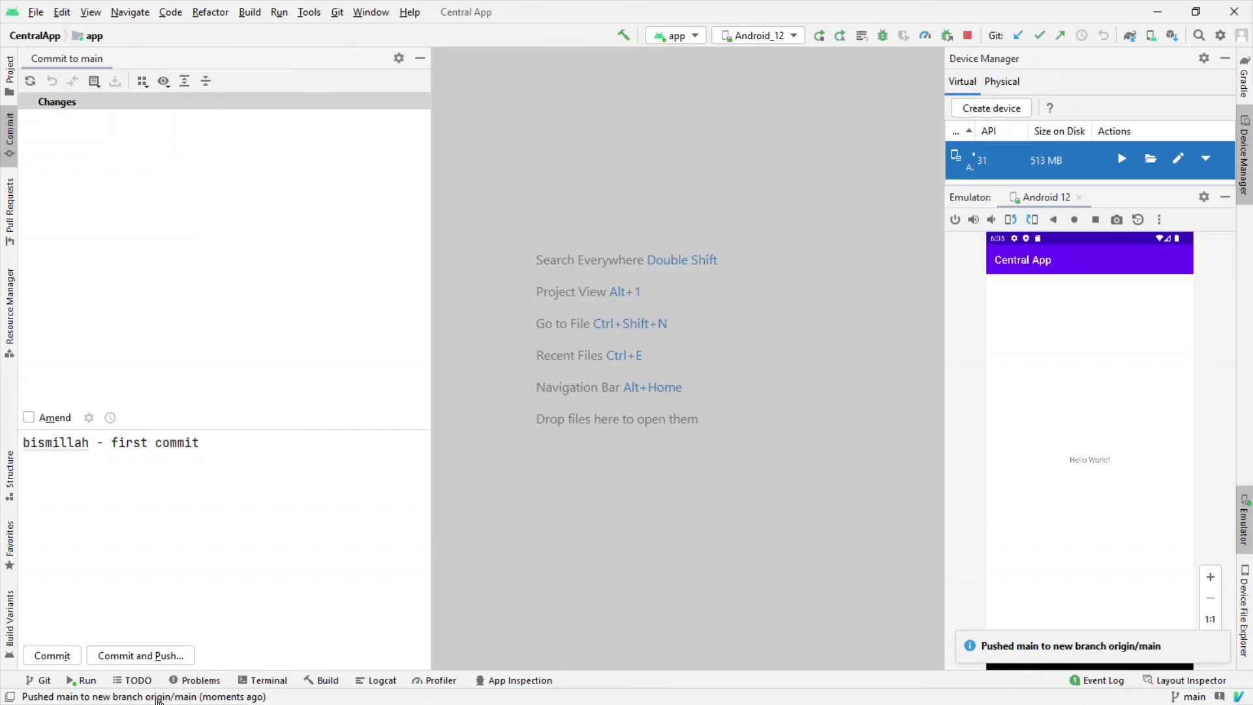
# Step: Switch to the central-app repository in the browser and refresh its code view to examine the pushed files
pyautogui.hotkey('alt', 'Tab')
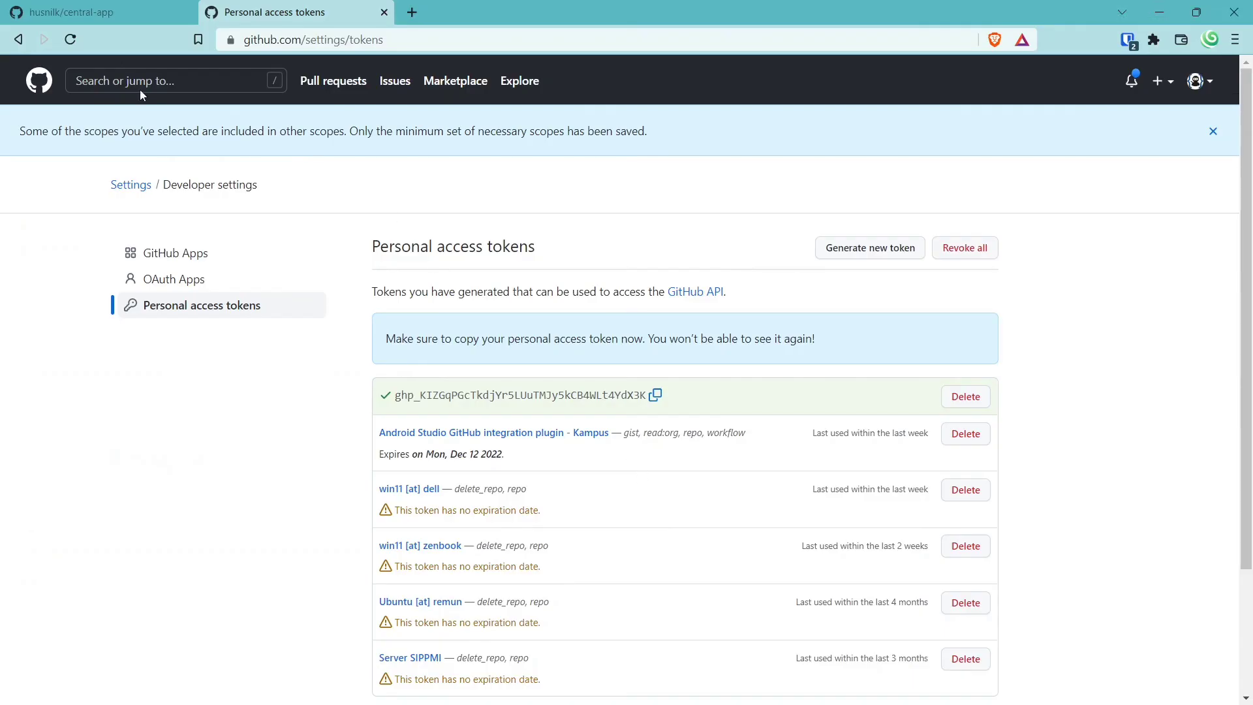
pyautogui.click(104, 11)
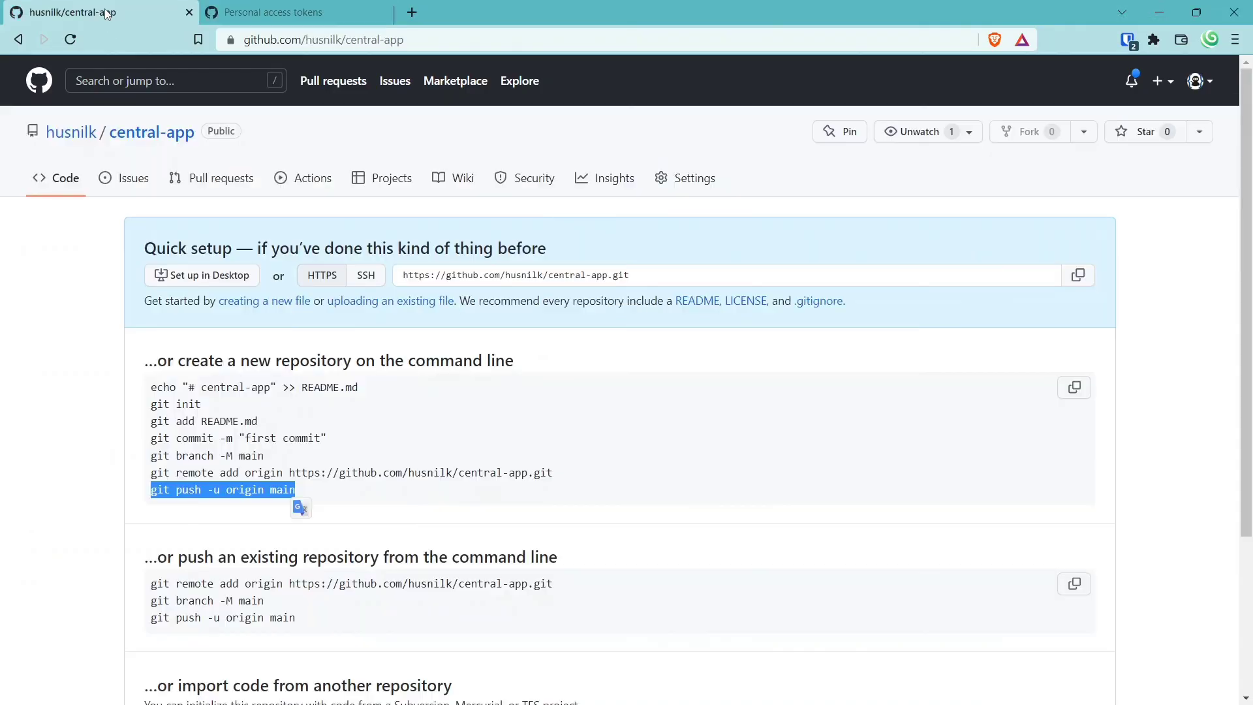
pyautogui.click(64, 183)
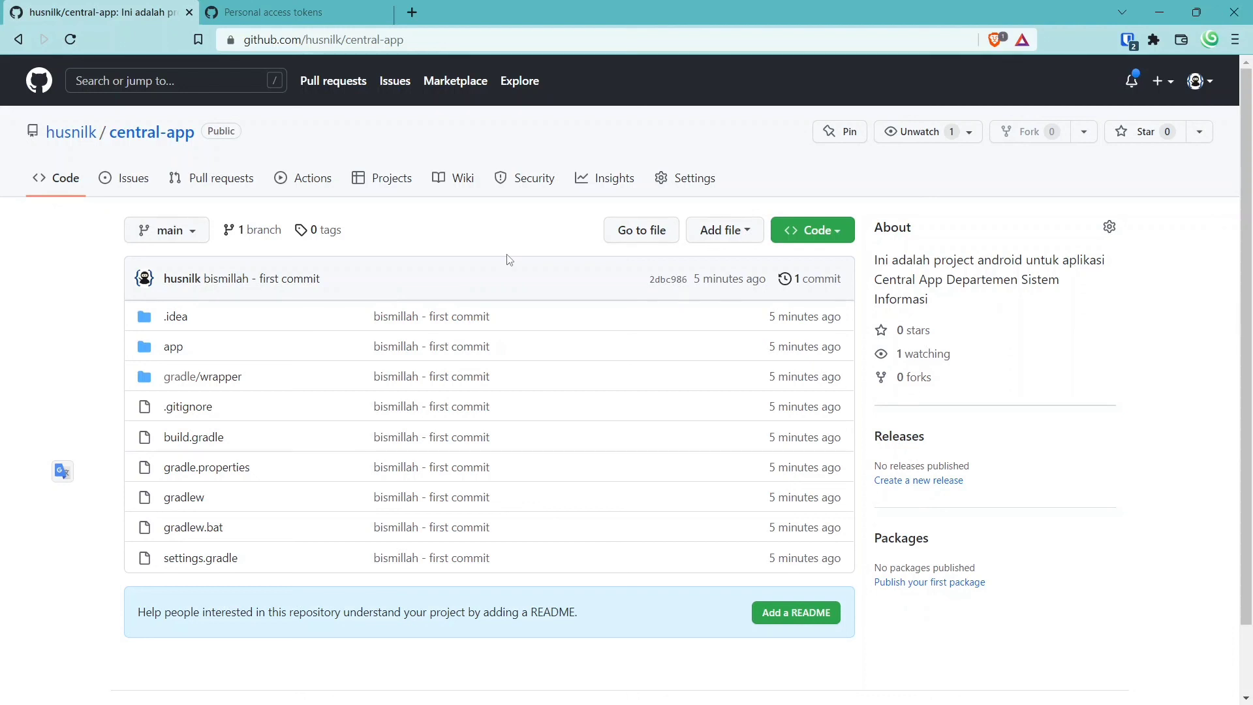
pyautogui.click(295, 190)
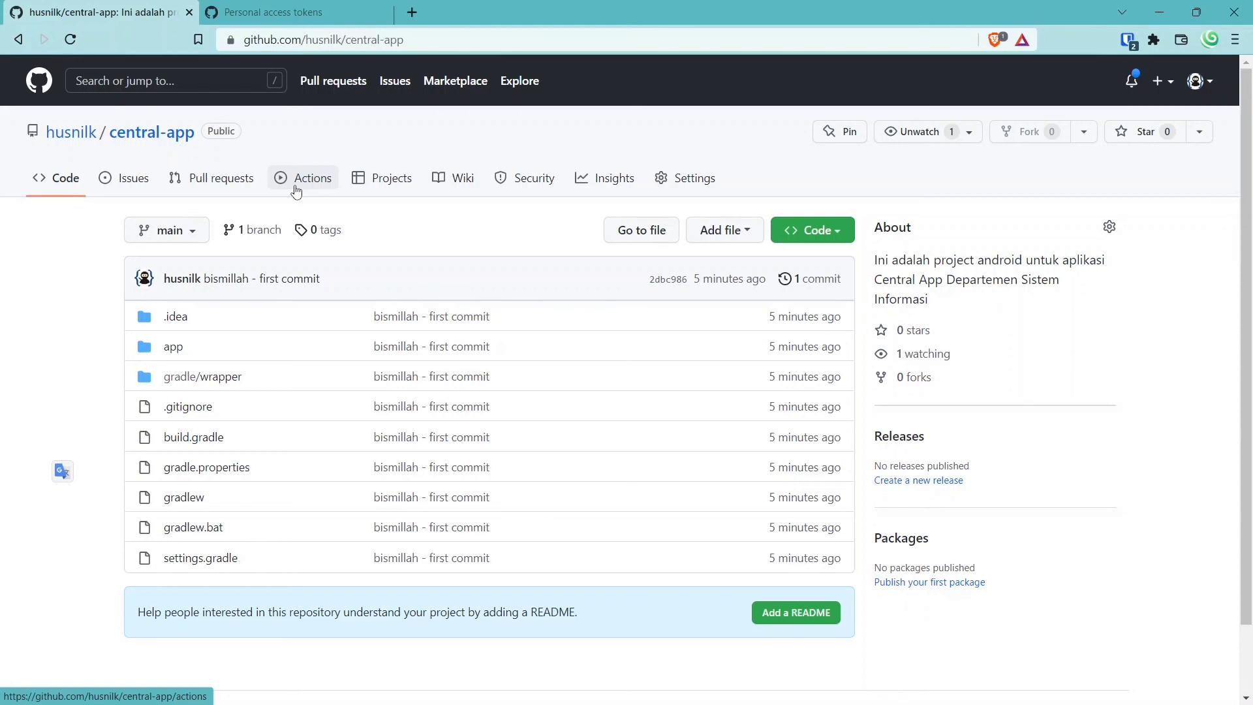